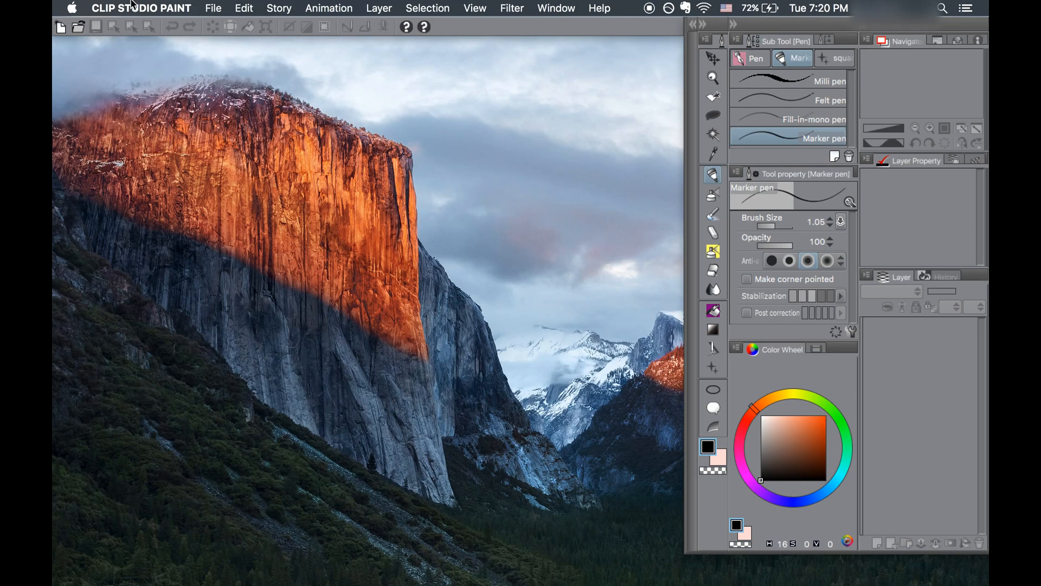
Open the application's Preferences
left_click(172, 6)
left_click(170, 5)
left_click(168, 6)
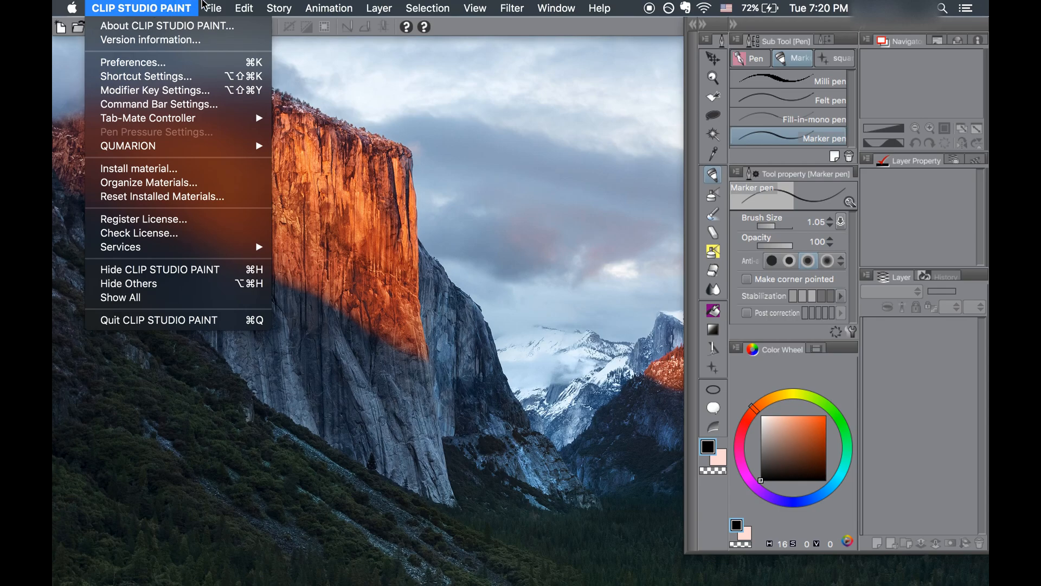
mouse_move(513, 6)
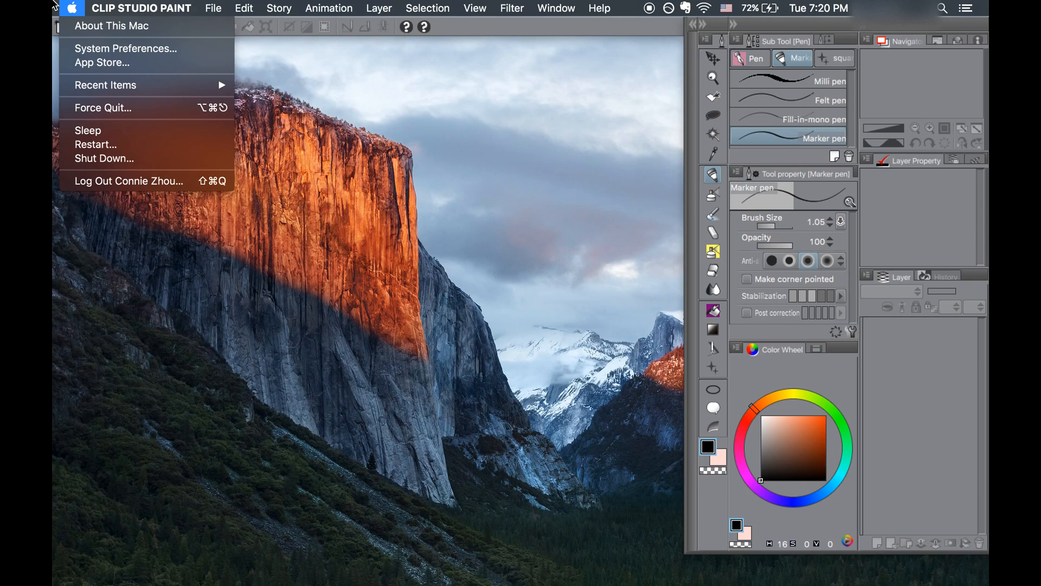
mouse_move(107, 5)
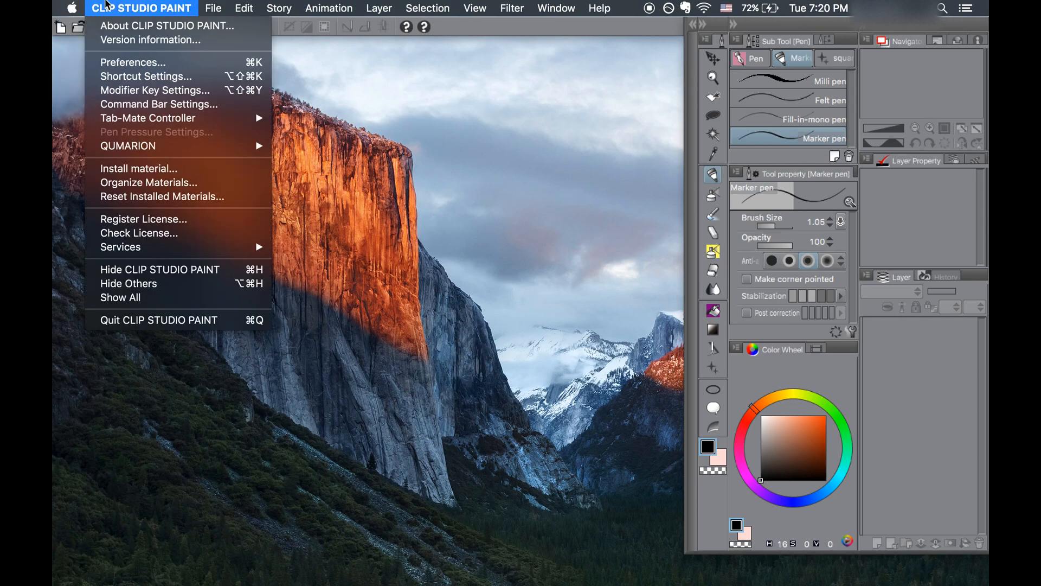
left_click(110, 64)
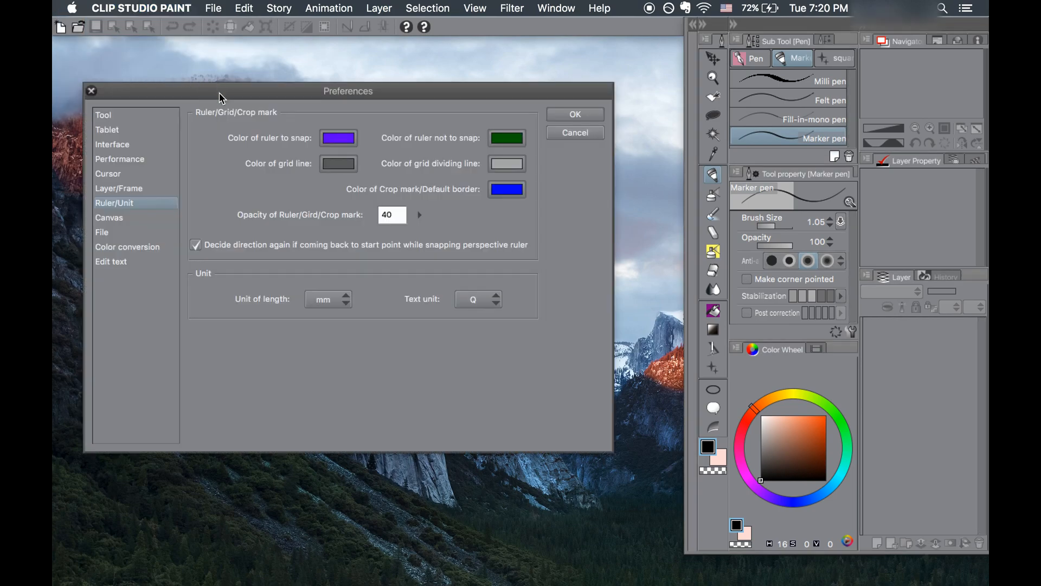
Reposition the Preferences dialog and review its Tool and Tablet settings
left_click_drag(221, 98, 356, 89)
left_click(316, 121)
left_click(288, 109)
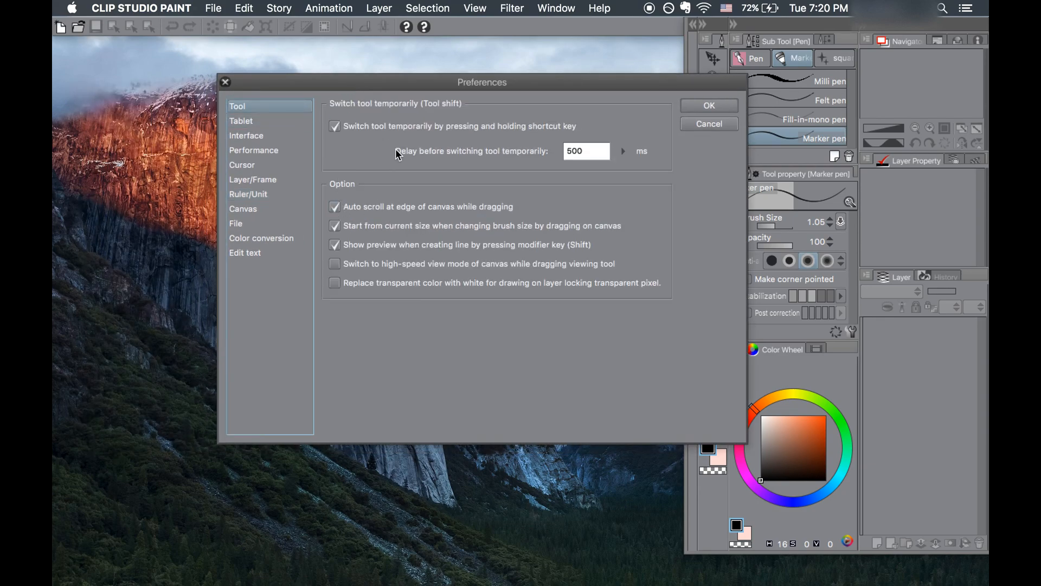
left_click(291, 121)
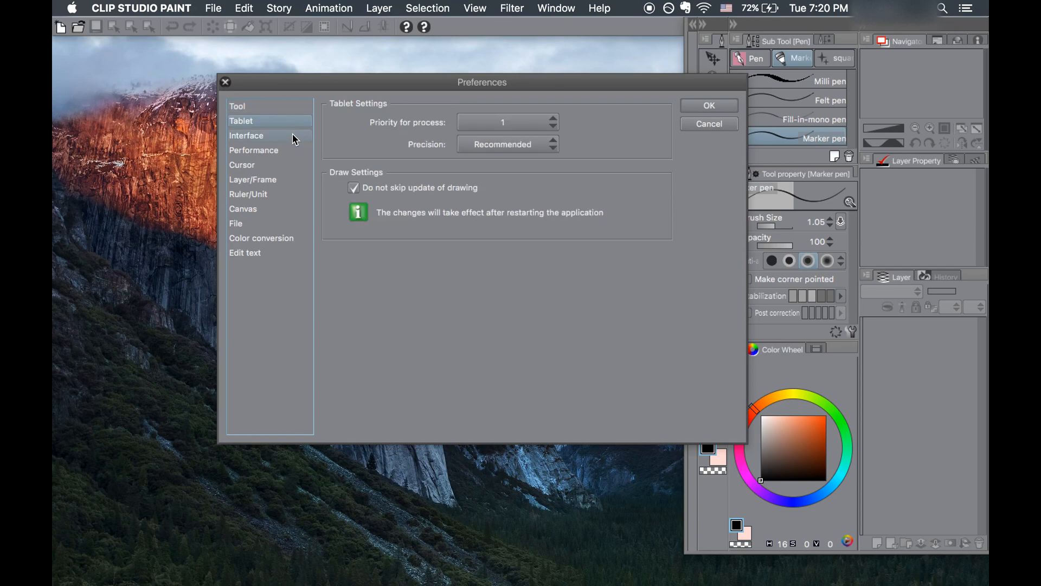
Switch the theme of color combination in the Interface preferences to Light color
left_click(292, 135)
left_click(506, 184)
left_click(498, 202)
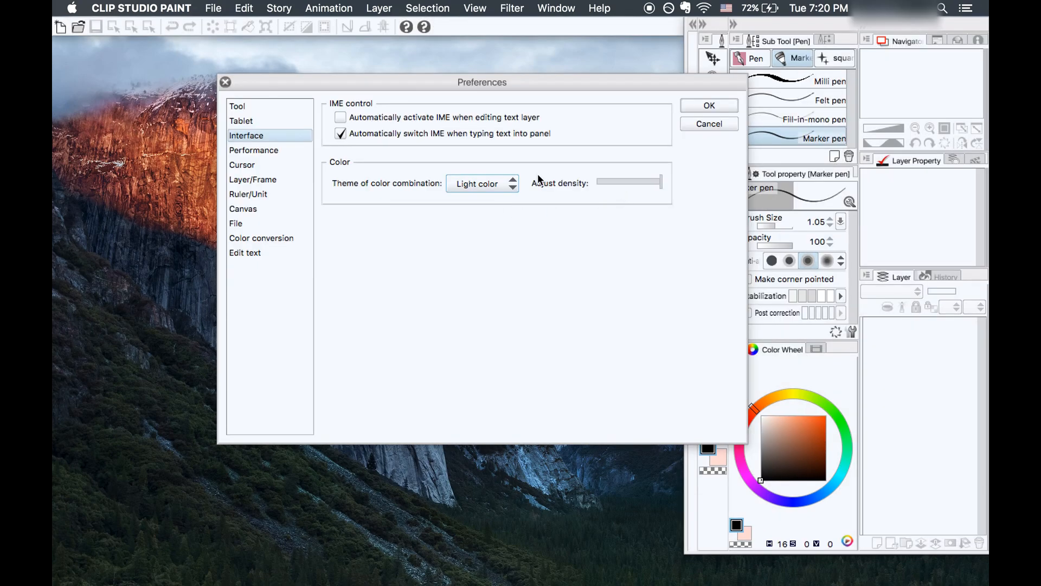
Set the interface's theme of color combination to Dark color and adjust its density
left_click(510, 185)
left_click(509, 214)
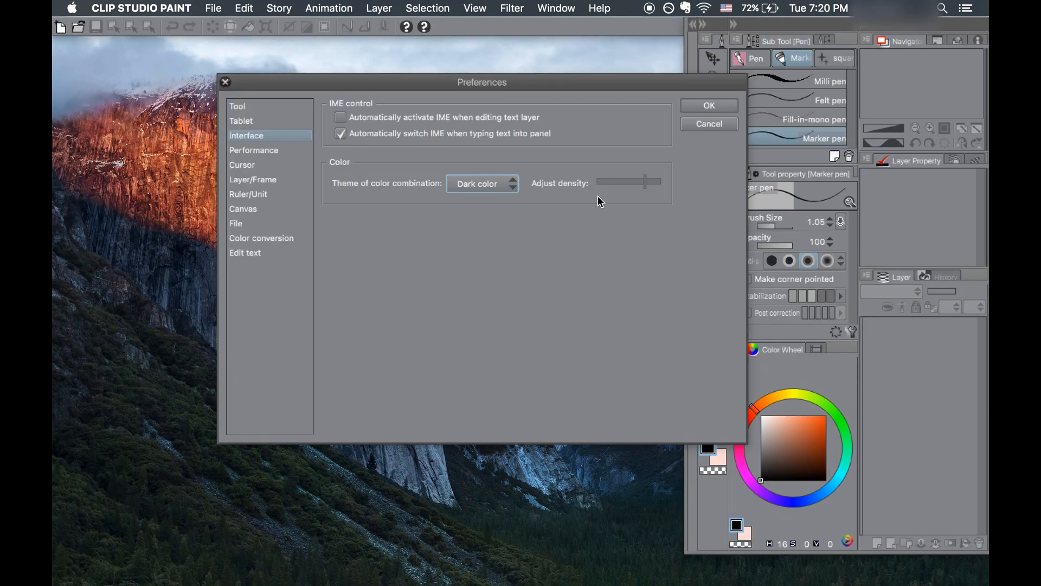
left_click_drag(667, 183, 645, 188)
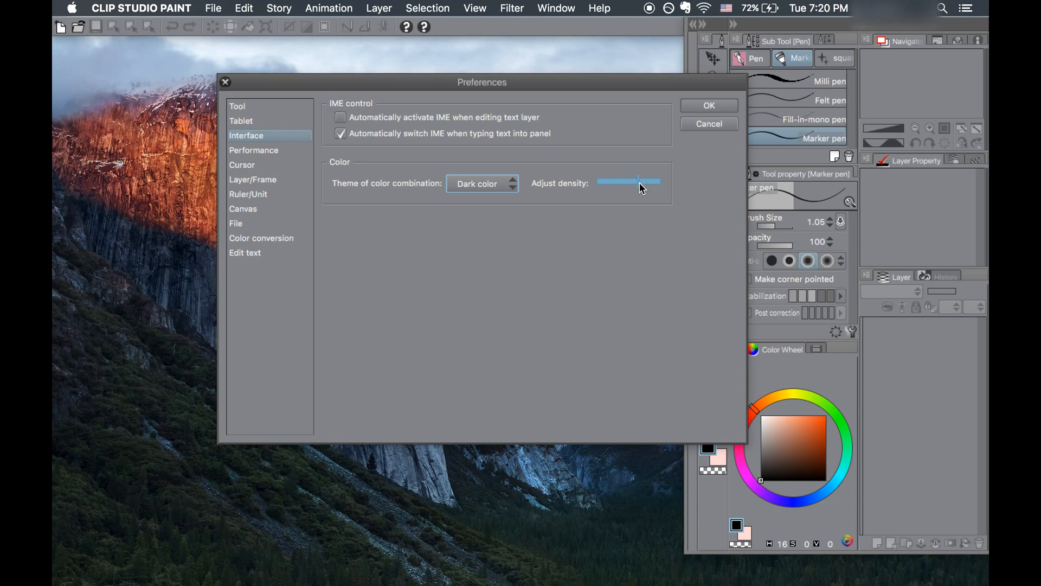
Examine the application memory allocation and undo count settings in the Performance preferences
left_click(295, 152)
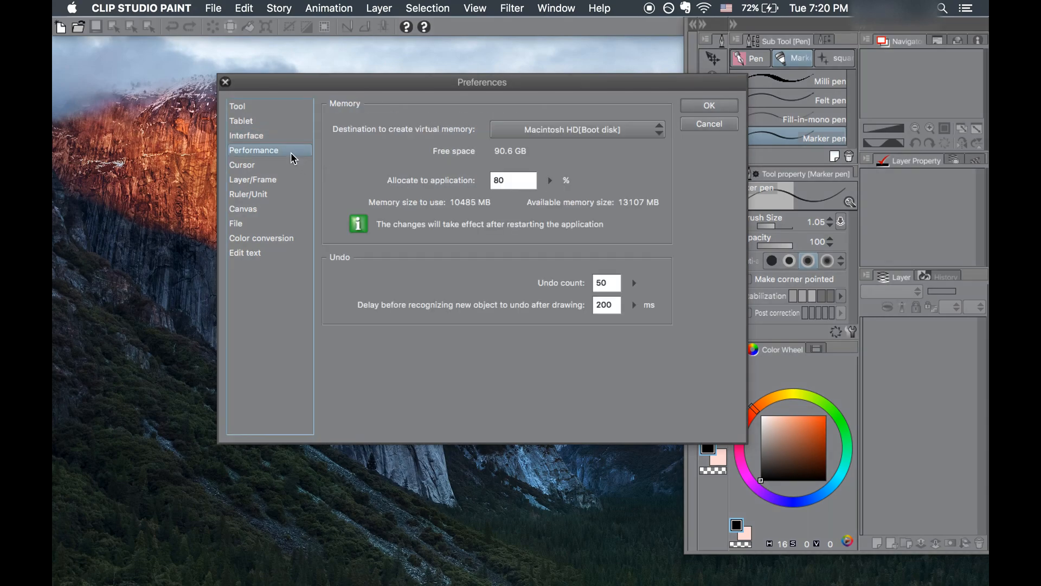
left_click_drag(510, 181, 499, 182)
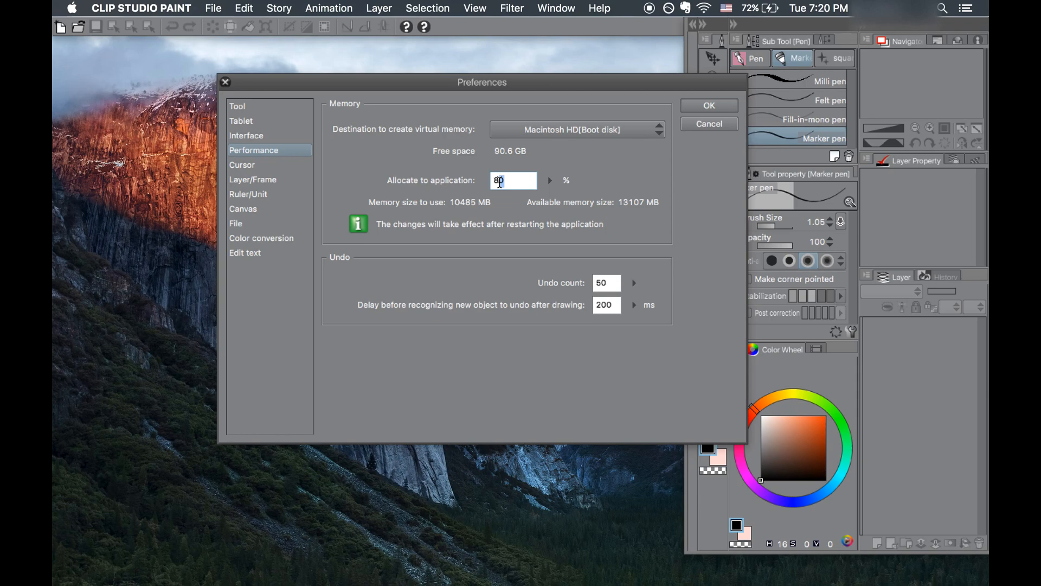
left_click(509, 185)
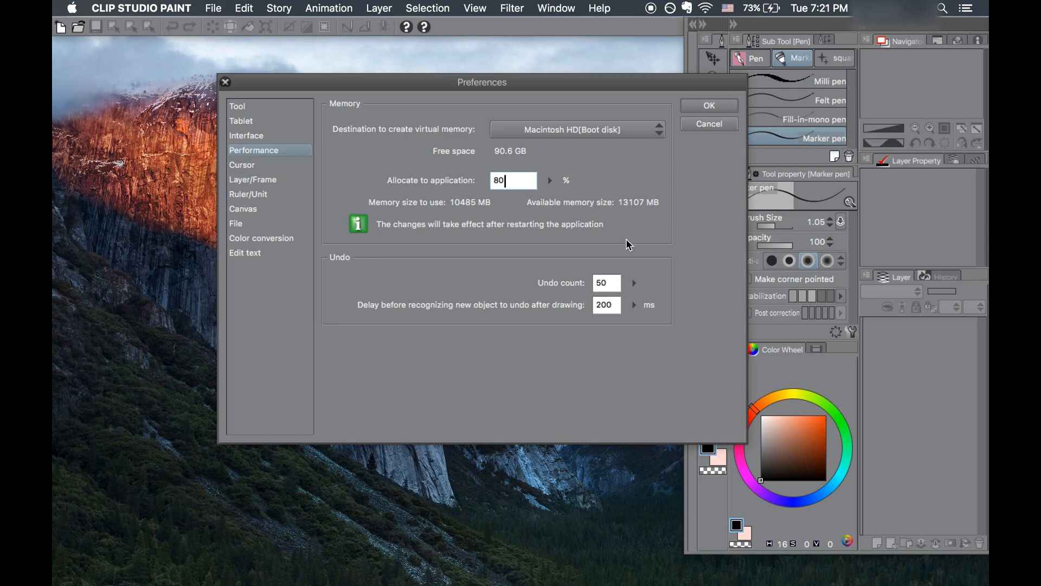
left_click_drag(593, 287, 608, 286)
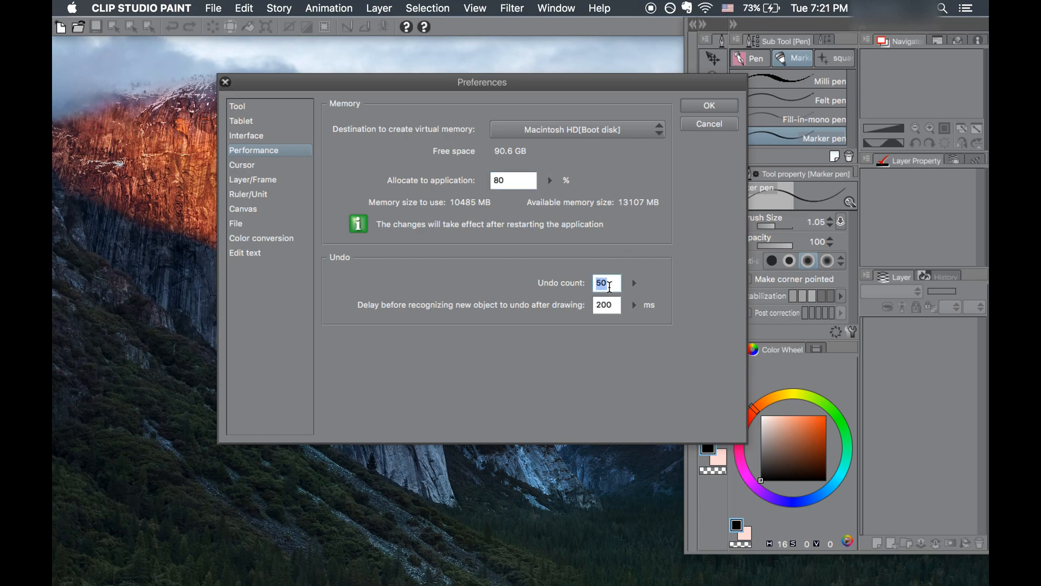
left_click(615, 286)
left_click_drag(612, 282, 566, 275)
left_click(615, 284)
Look through the shape options for the brush-type and fill-type cursors in the Cursor preferences
left_click(303, 172)
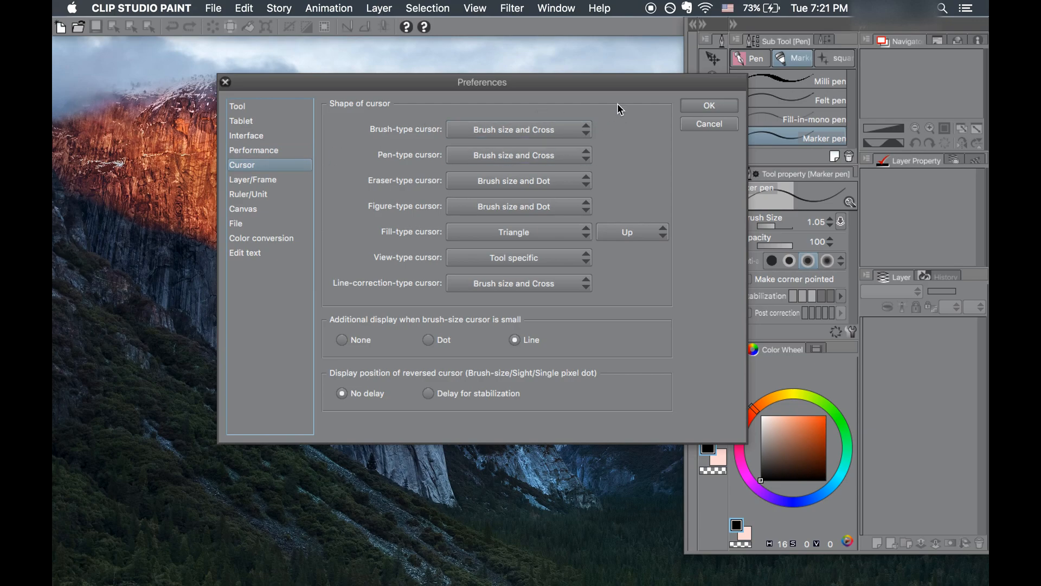
left_click_drag(652, 84, 478, 103)
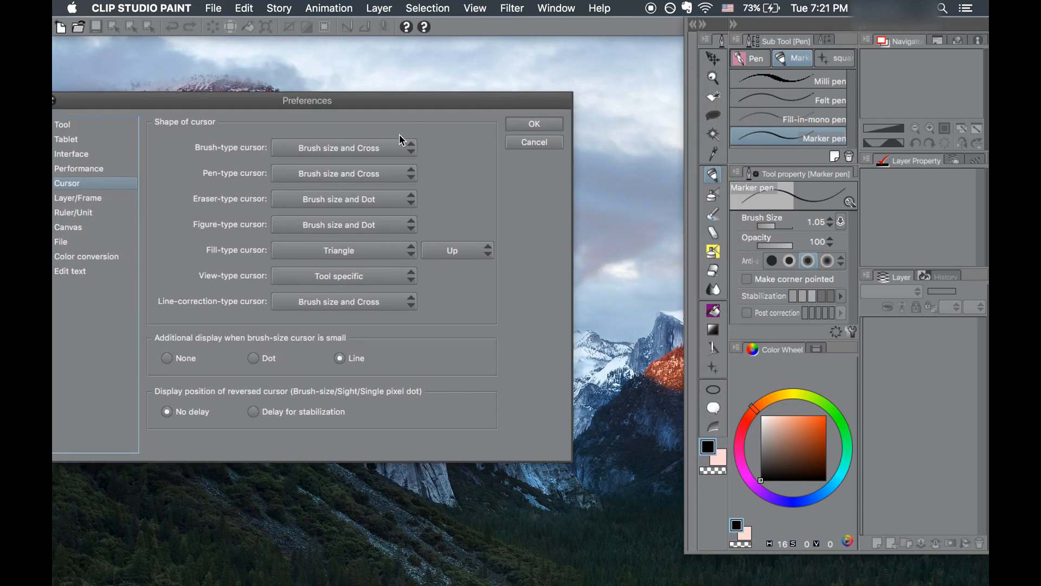
left_click(385, 146)
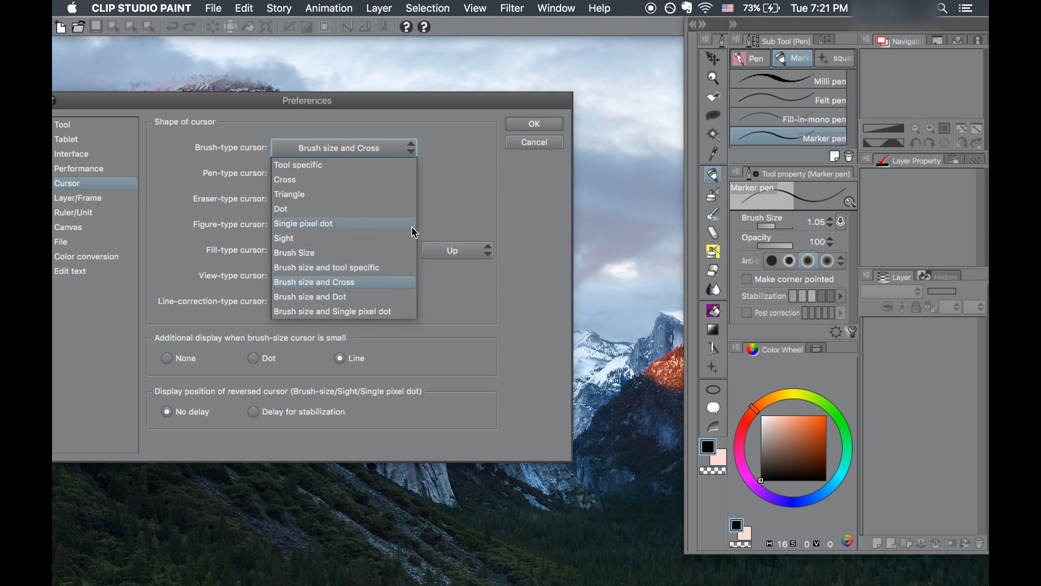
left_click(464, 199)
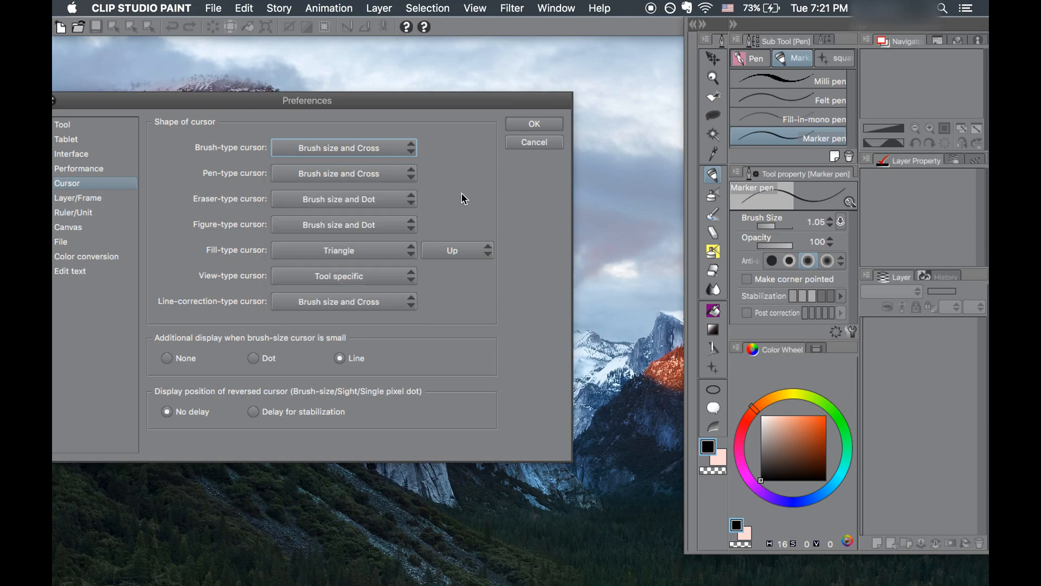
left_click(404, 251)
left_click(483, 217)
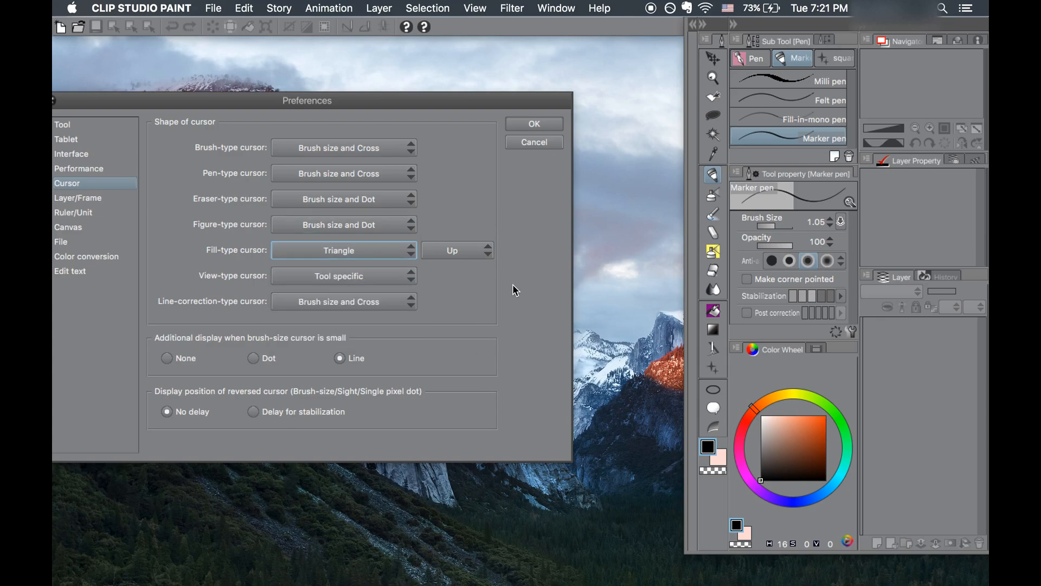
left_click_drag(428, 102, 555, 73)
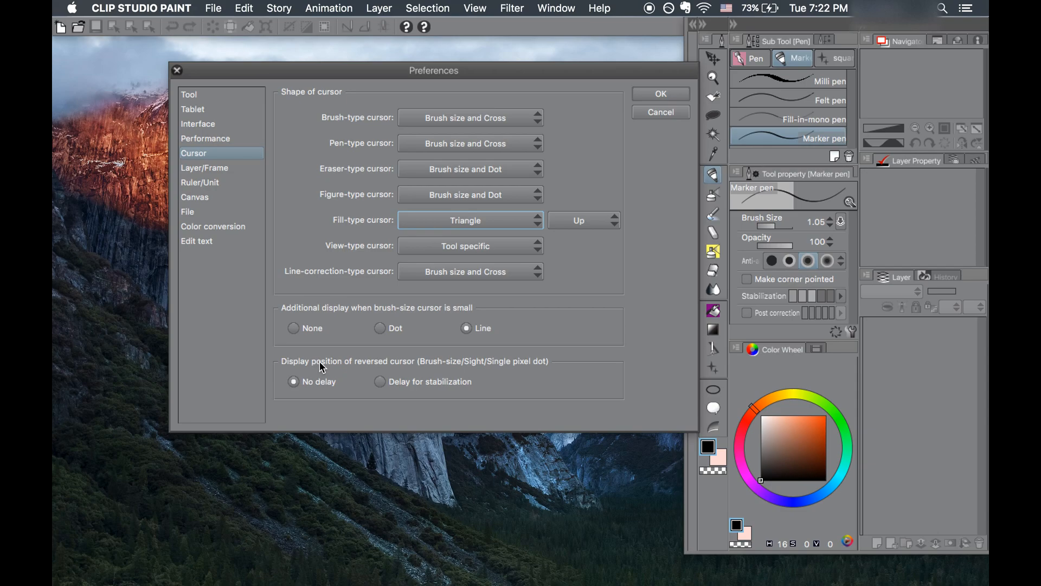
Review the Layer/Frame and Ruler/Unit preferences
left_click(207, 168)
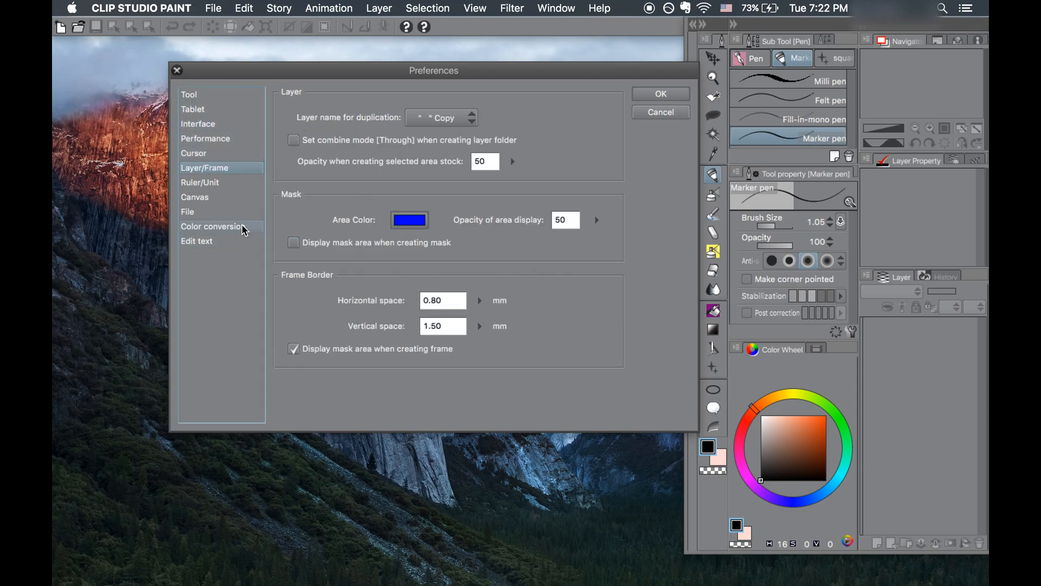
left_click(233, 184)
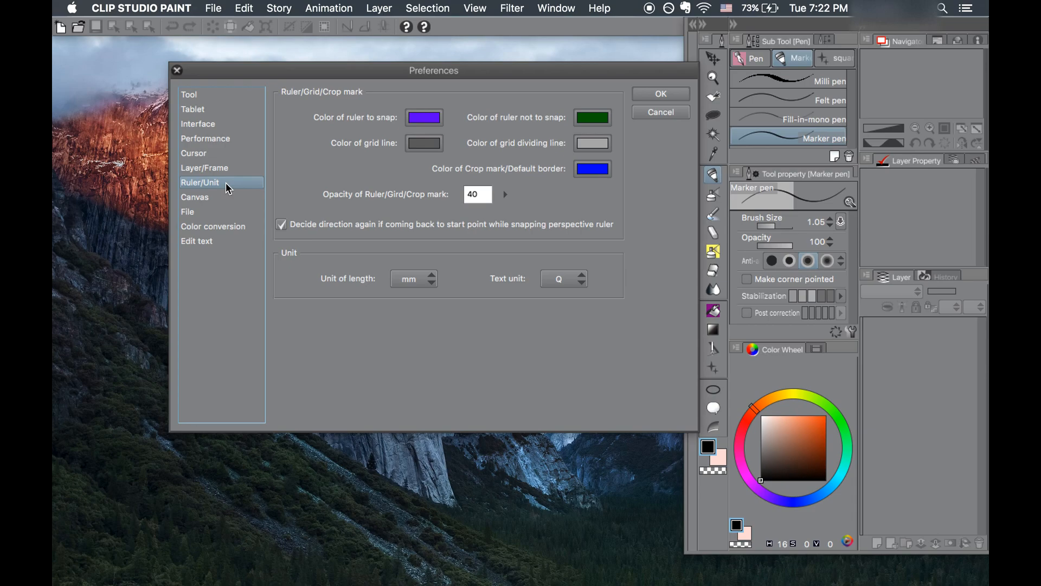
Examine the angle step, display resolution and display quality options in the Canvas preferences
left_click(219, 200)
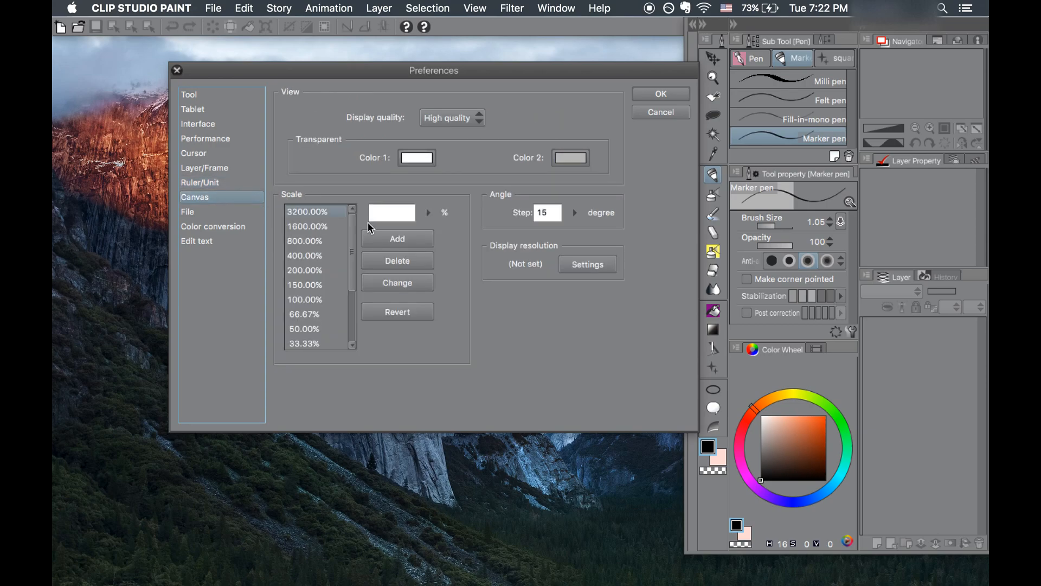
double_click(536, 218)
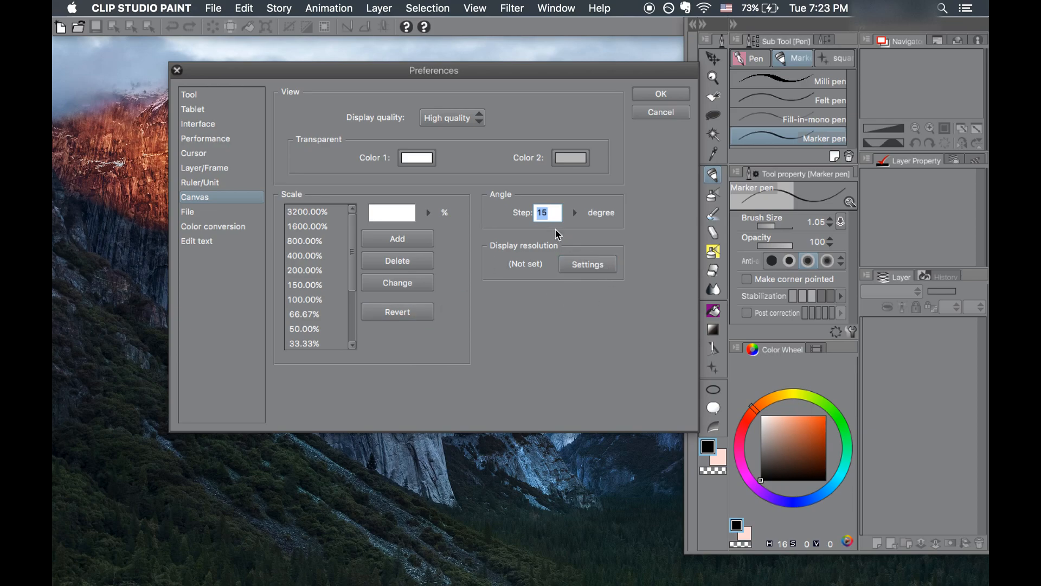
left_click(583, 267)
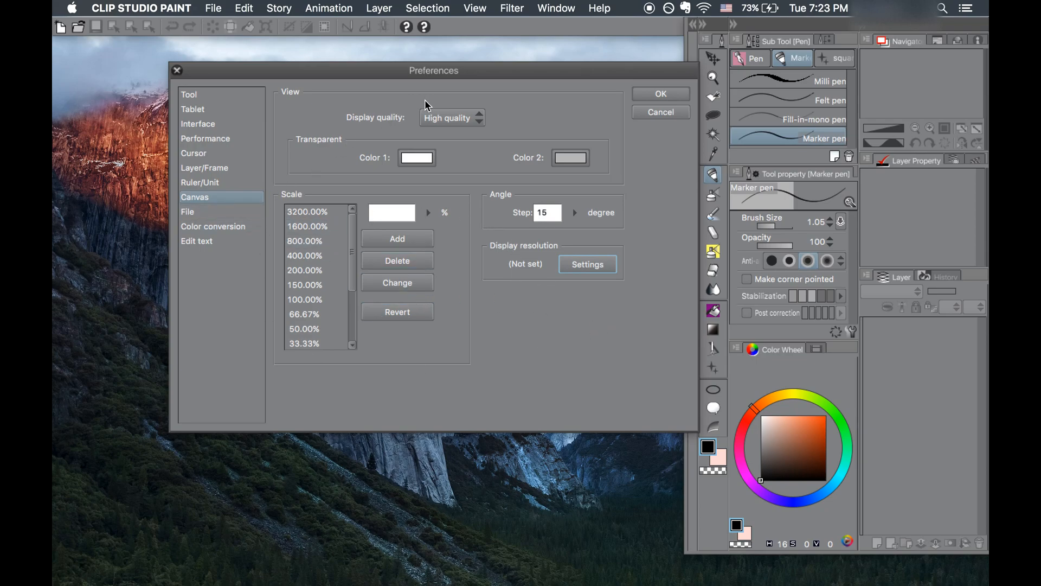
left_click(445, 117)
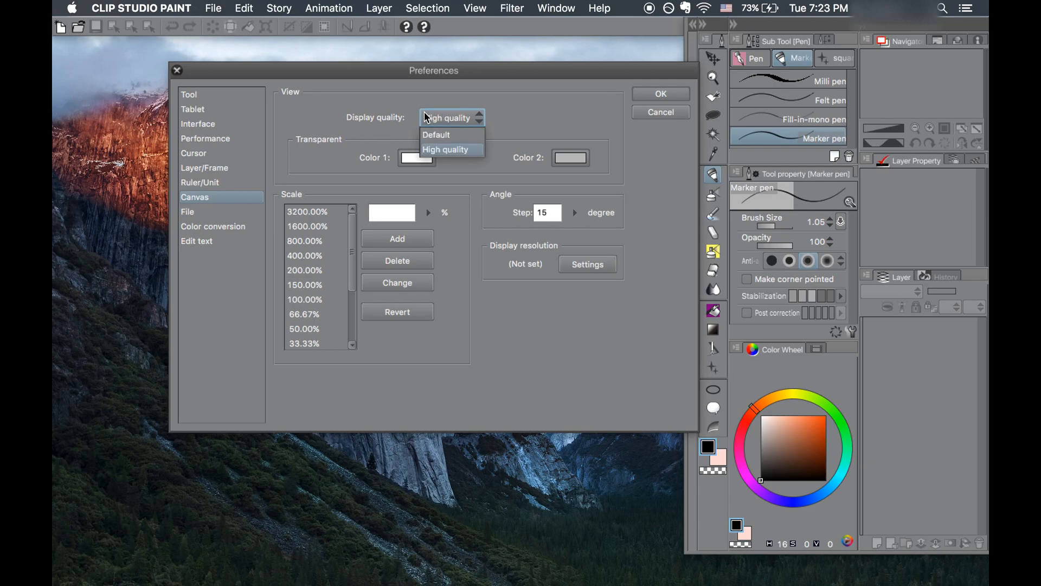
left_click(395, 115)
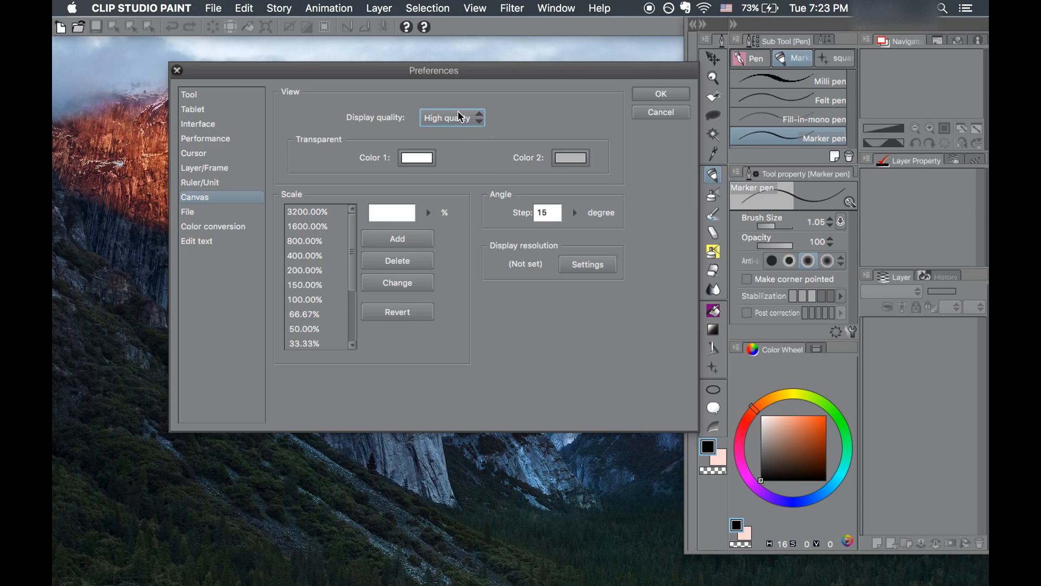
left_click(472, 121)
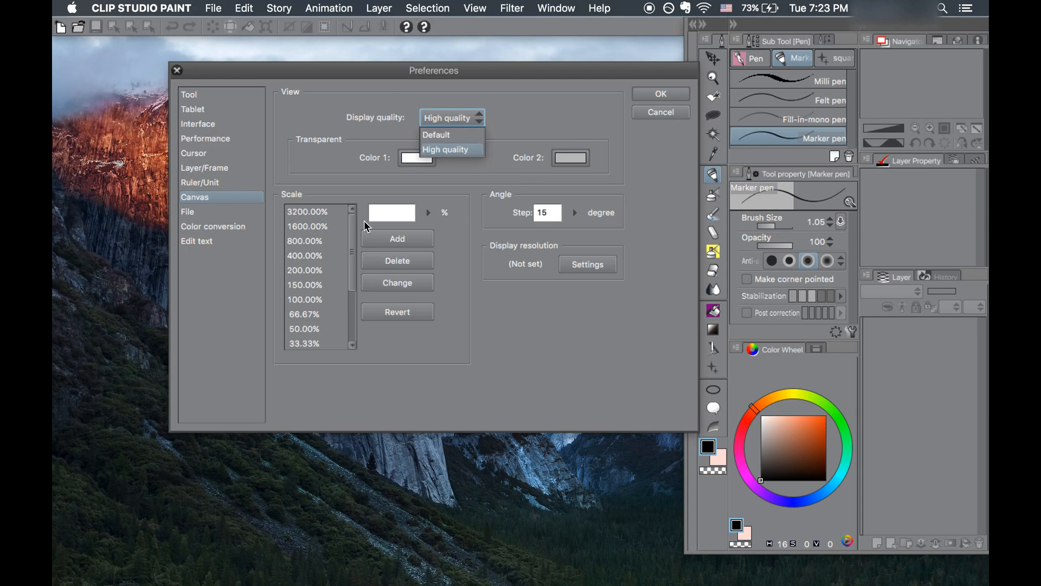
left_click(464, 116)
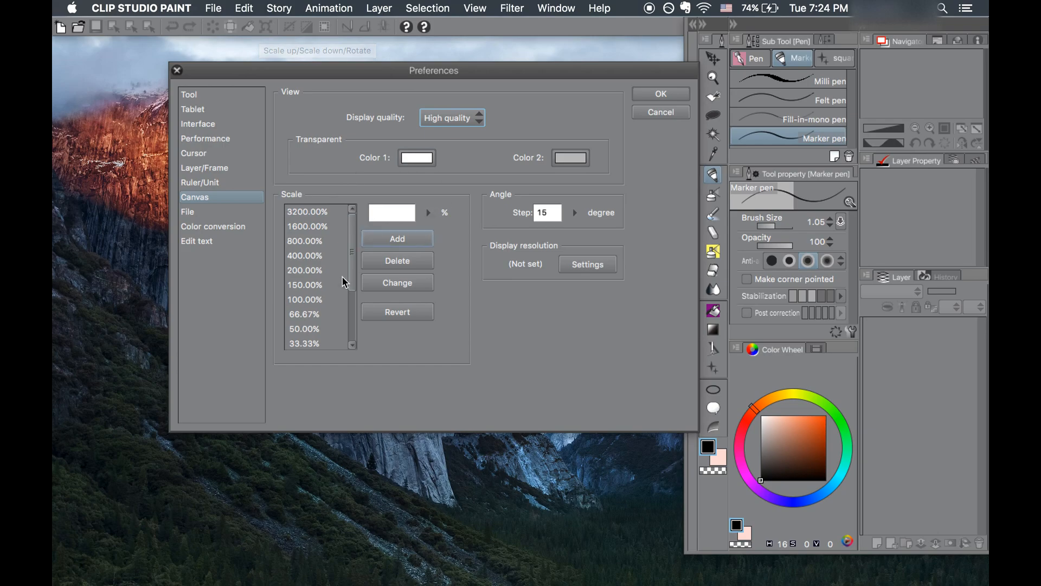
Review the File preferences and the RGB profile choices for color conversion
left_click(245, 211)
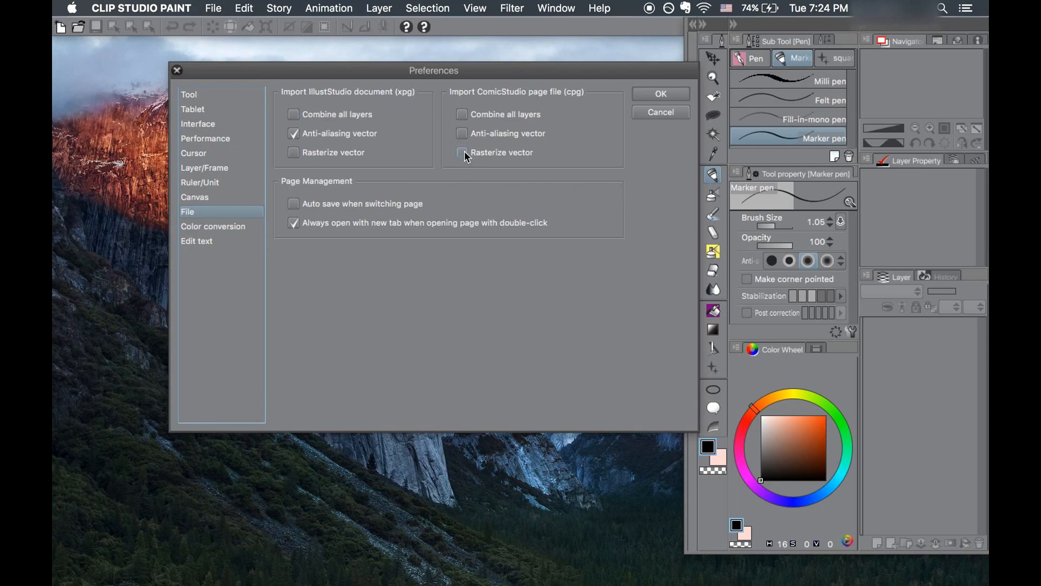
left_click(244, 233)
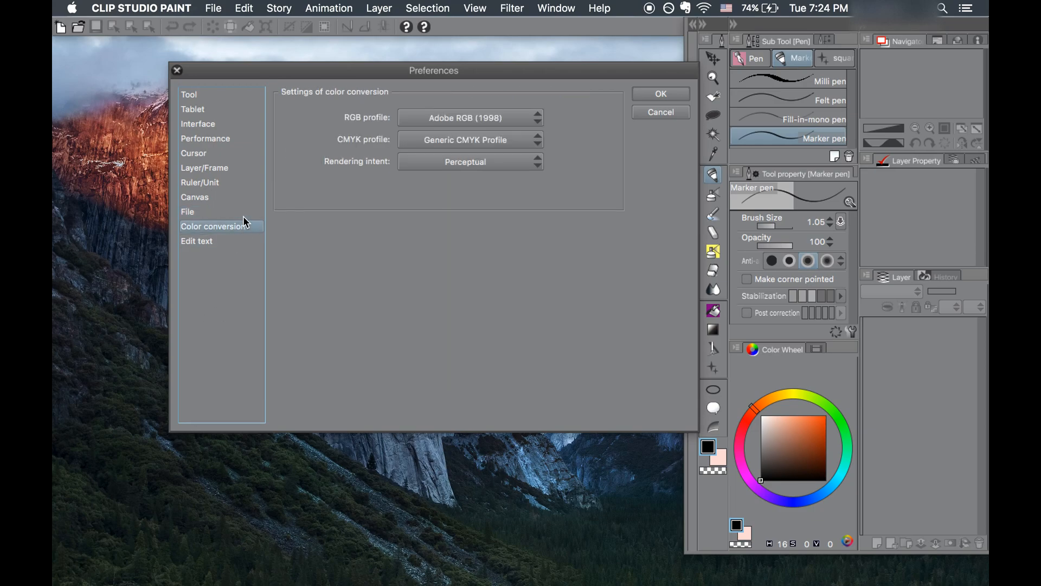
left_click(430, 117)
left_click(408, 119)
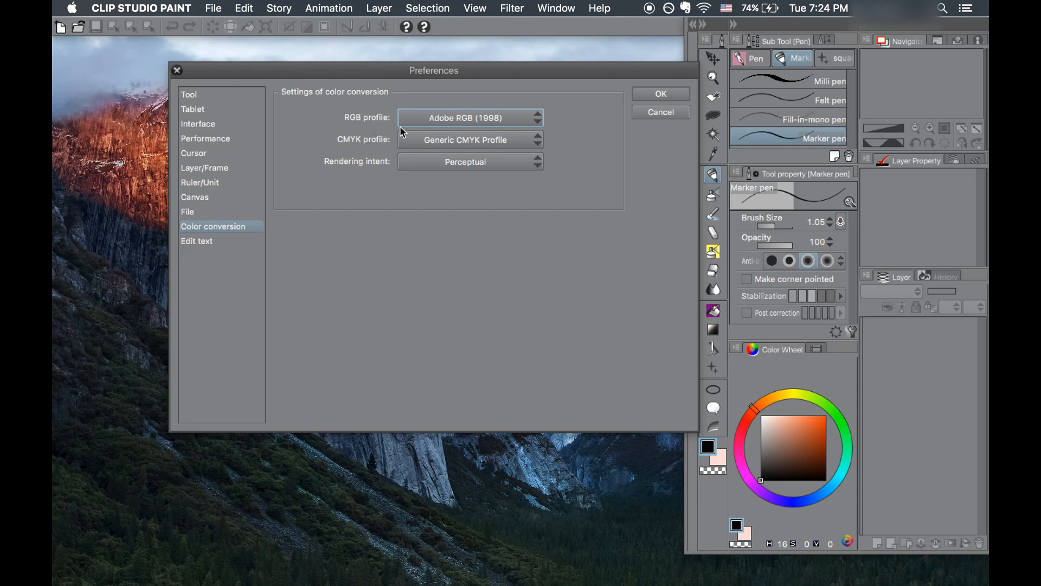
left_click(404, 124)
left_click(403, 124)
Look through the CMYK profile and rendering intent choices for color conversion
left_click(437, 143)
left_click(433, 148)
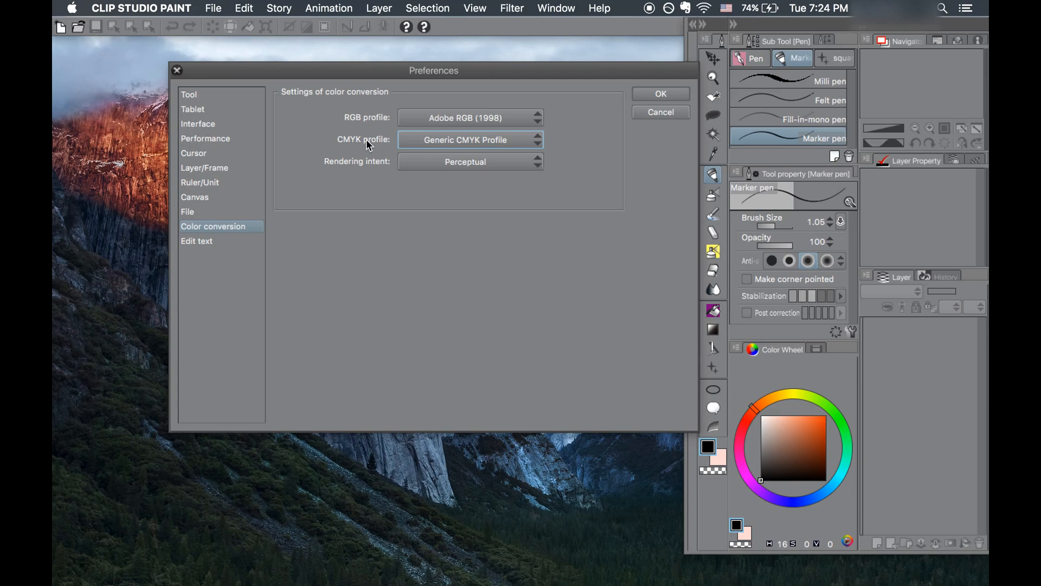
left_click(413, 160)
left_click(413, 169)
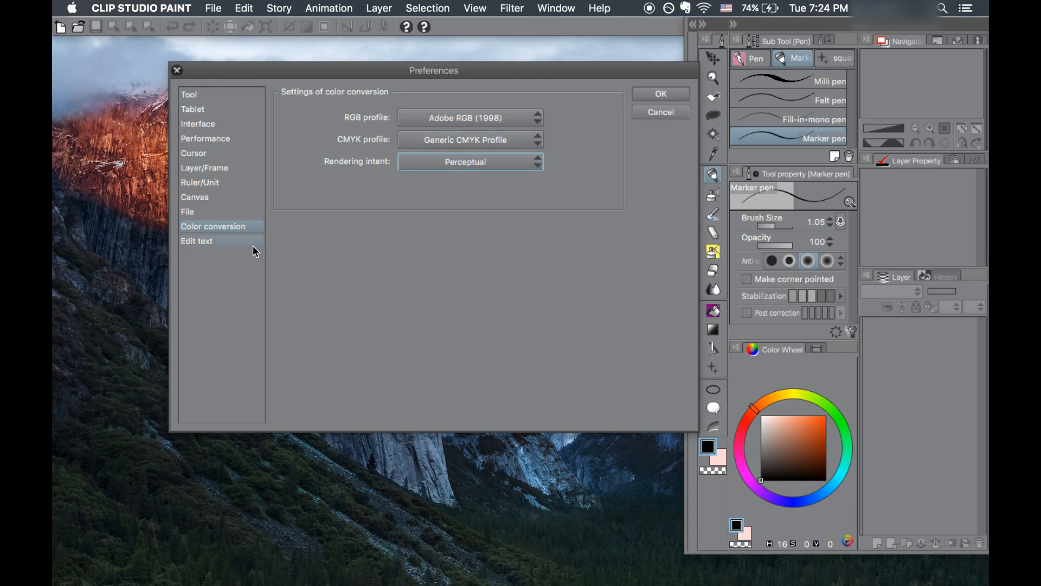
left_click(413, 162)
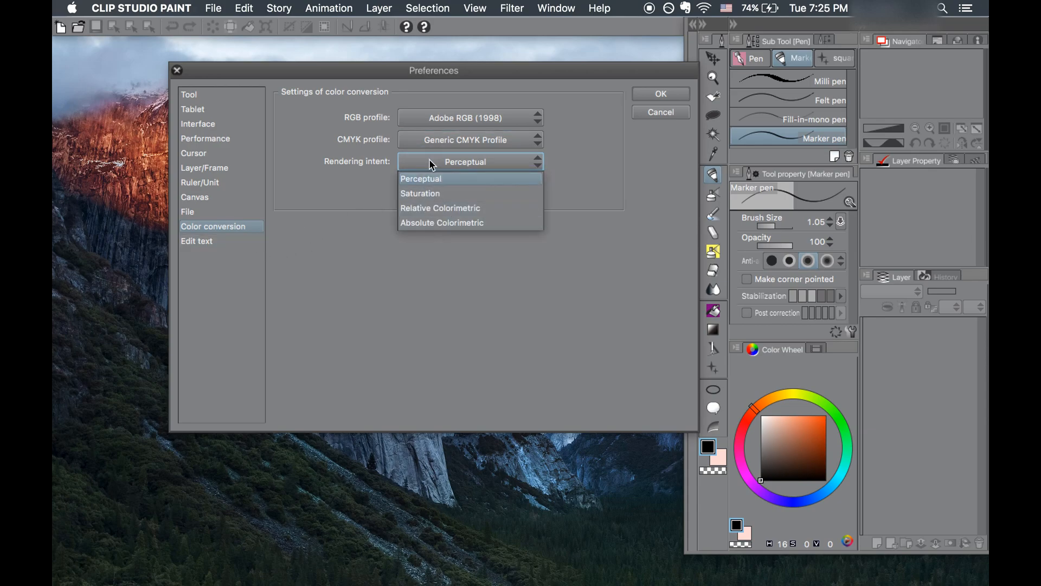
left_click(433, 162)
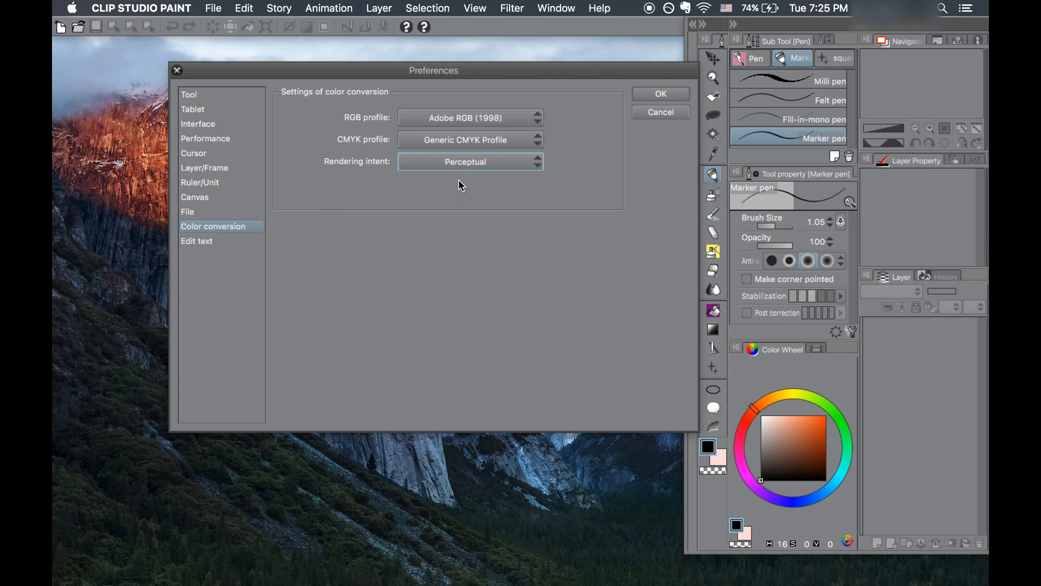
Review the rendering intent choices for color conversion, and show the Edit text preferences
left_click(473, 168)
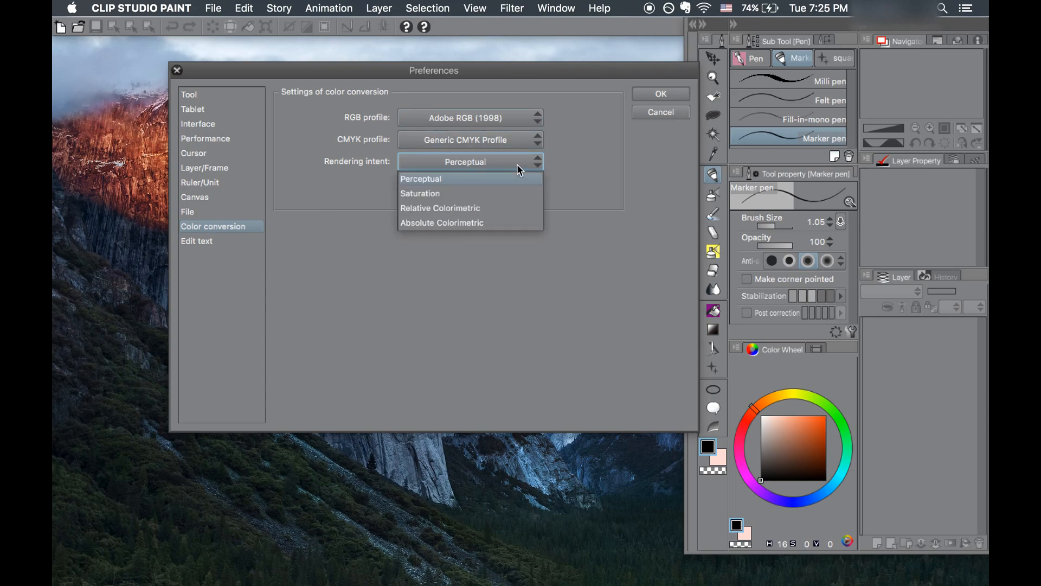
left_click(418, 246)
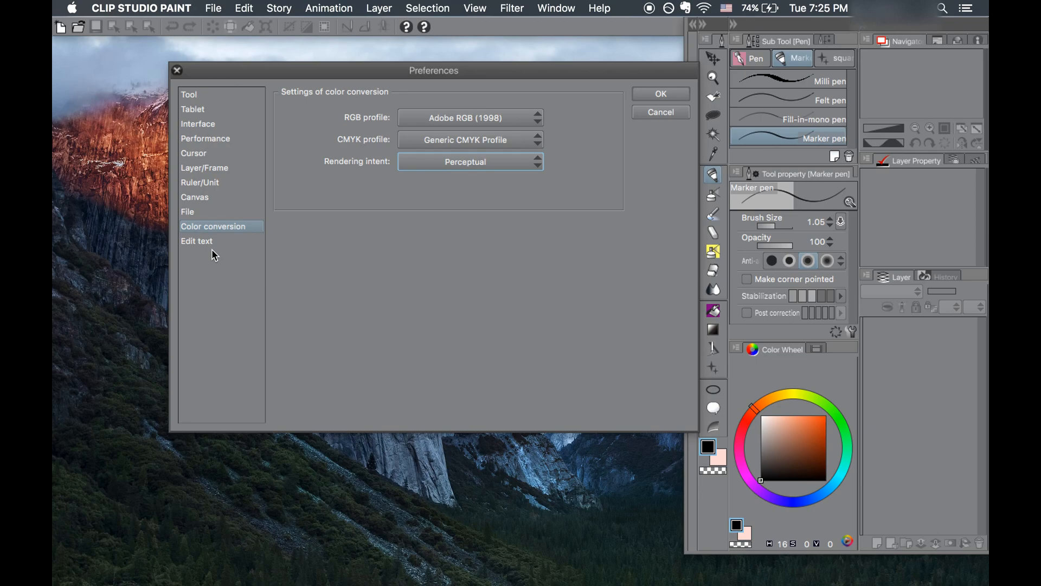
left_click(224, 242)
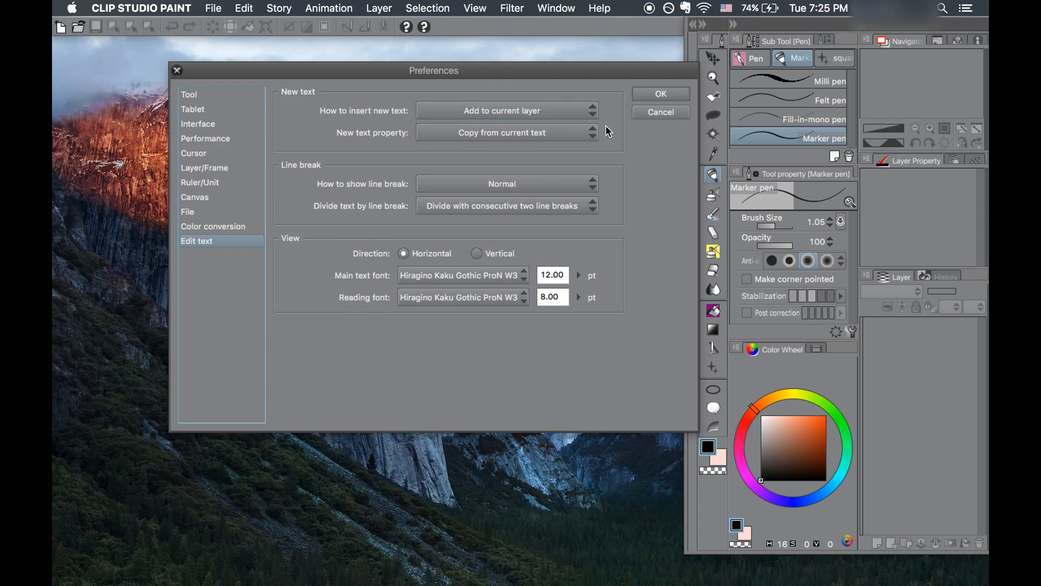
Browse the fonts available for main text and reading, and leave the preferences without applying changes
left_click(523, 279)
left_click(525, 282)
left_click(515, 298)
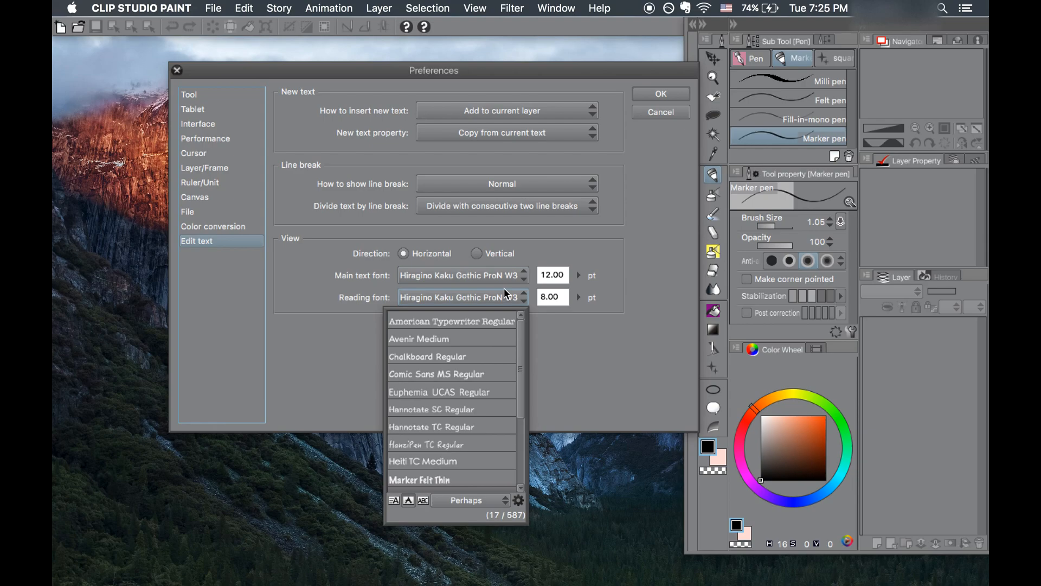
scroll(464, 404, "down", 3)
scroll(464, 402, "up", 3)
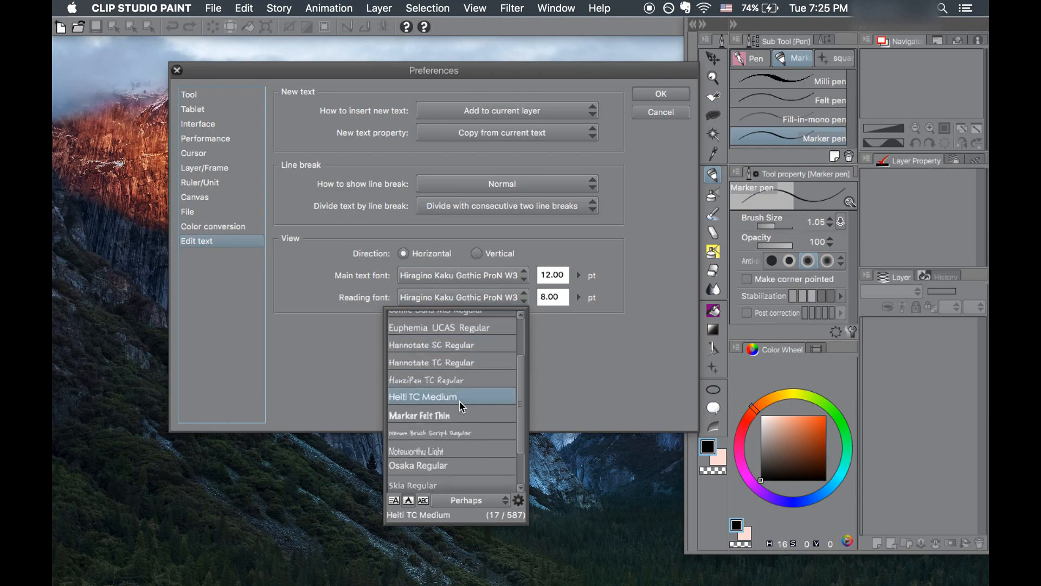
scroll(469, 379, "up", 3)
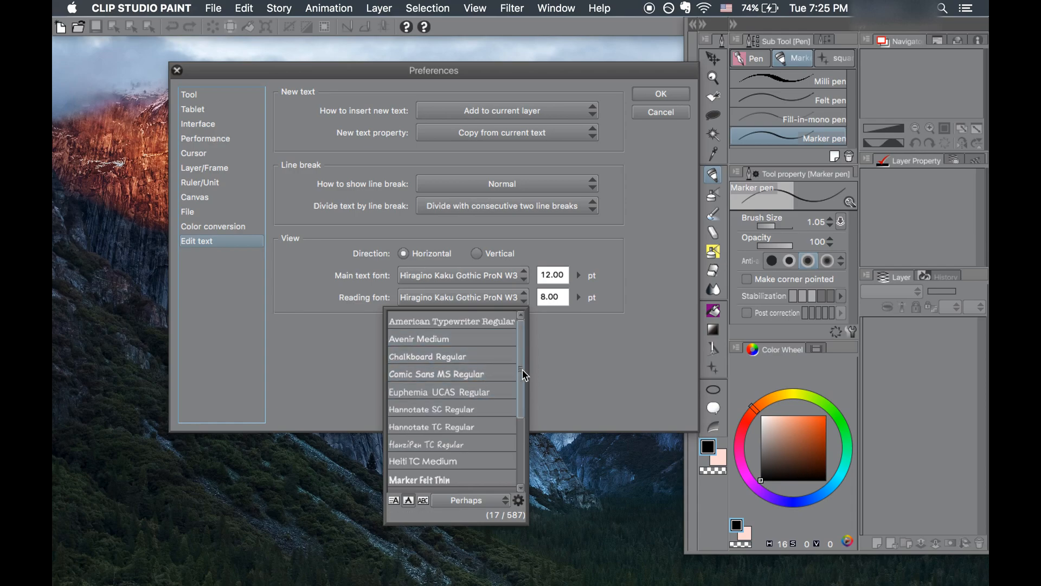
left_click(589, 351)
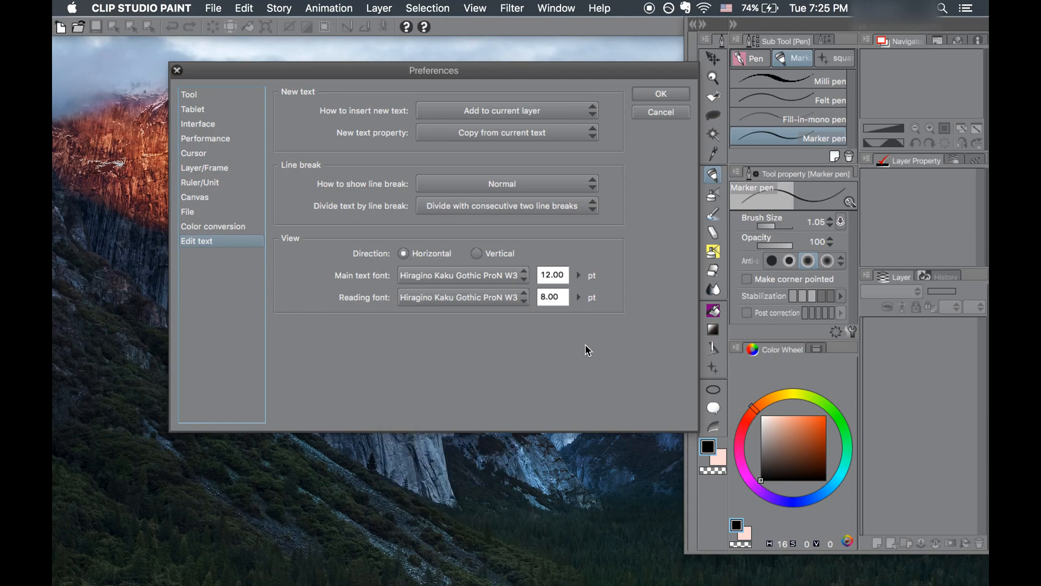
left_click(671, 111)
Open the Shortcut Settings and collapse the Rotate/Invert commands under View
left_click(141, 7)
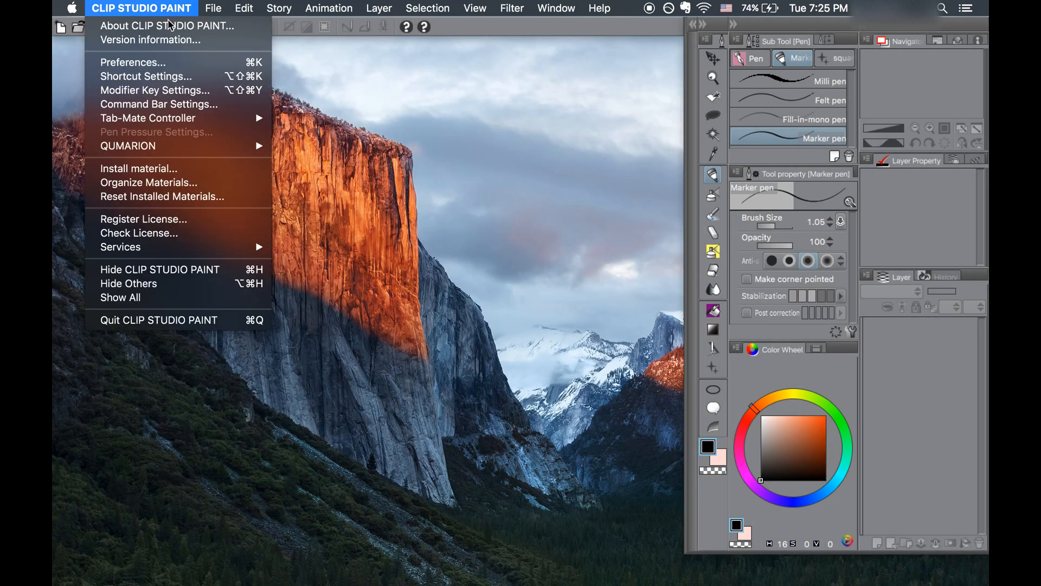
left_click(138, 75)
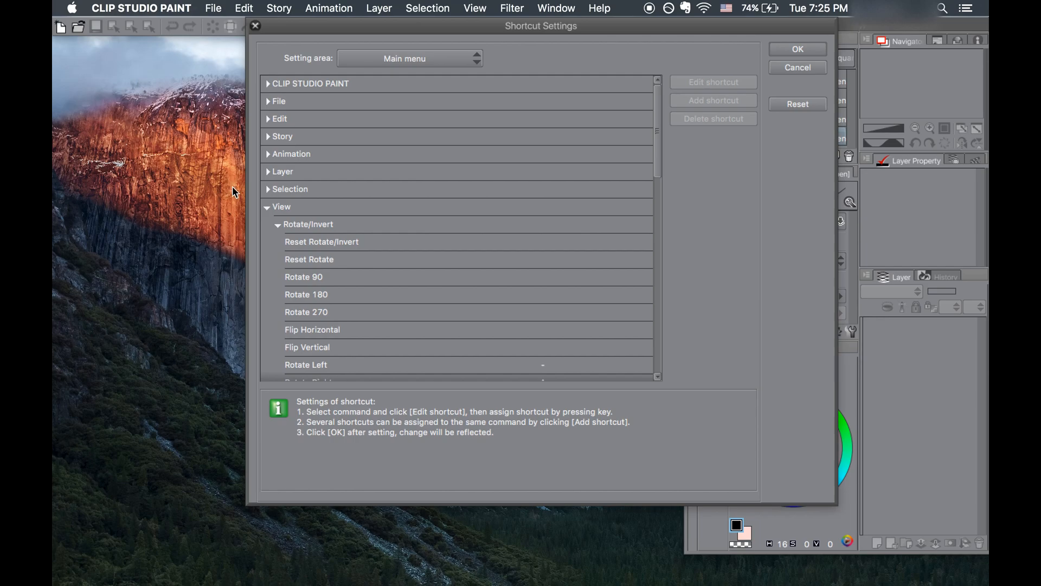
left_click(278, 225)
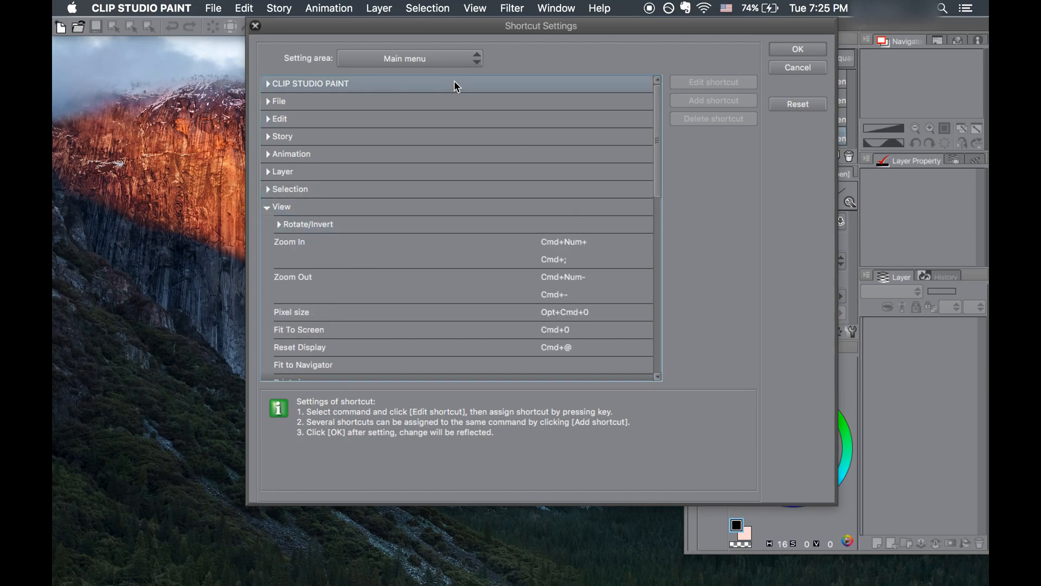
Look through the available shortcut setting areas, keeping Main menu as the area shown
left_click(437, 54)
left_click(439, 76)
left_click(440, 62)
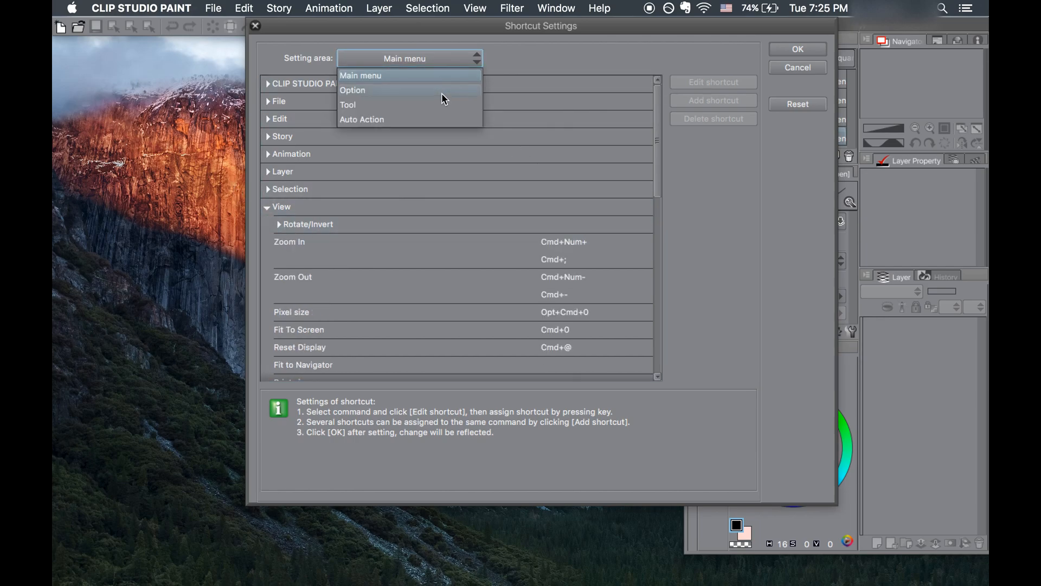
left_click(441, 91)
left_click(442, 61)
left_click(444, 76)
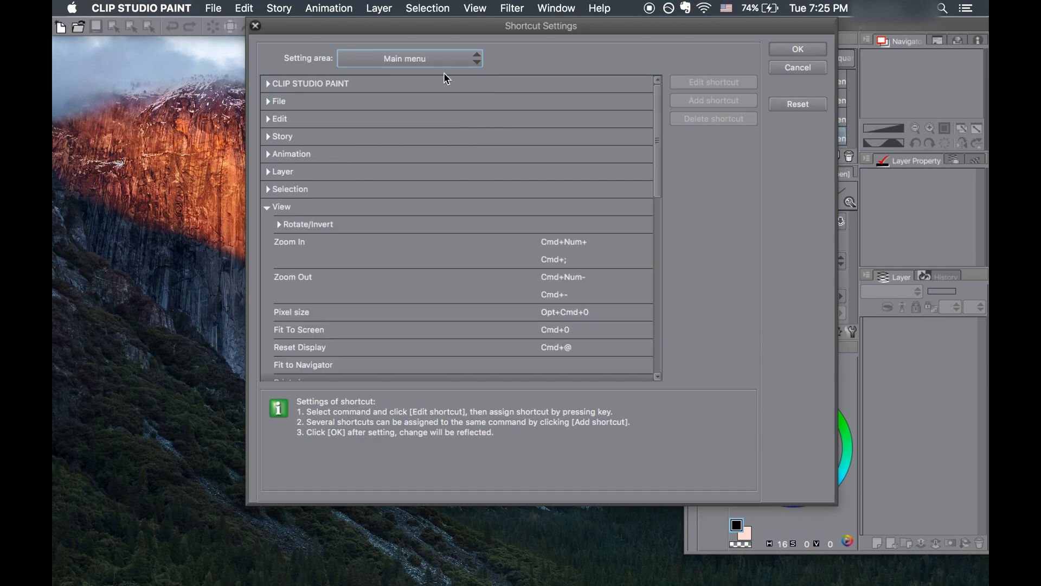
Collapse the View shortcuts, check the Help category, and leave the Shortcut Settings without changes
left_click(271, 209)
left_click(269, 207)
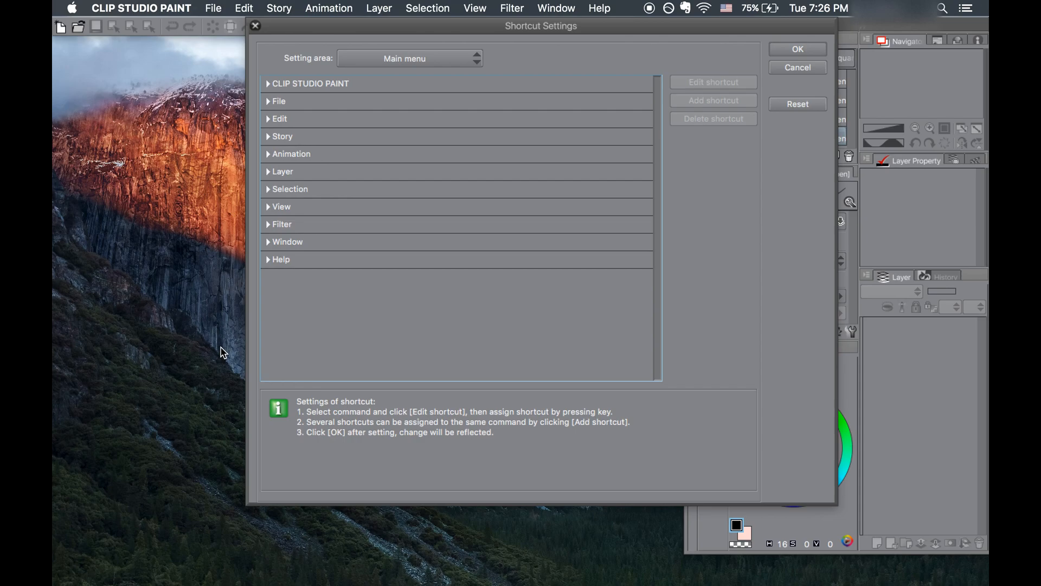
left_click(276, 261)
left_click(268, 259)
left_click(268, 259)
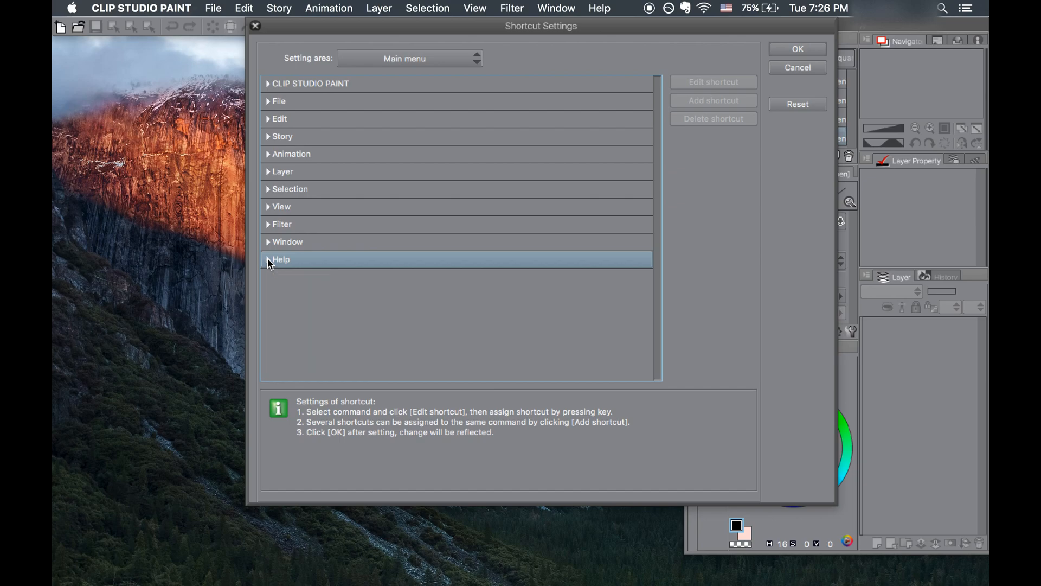
left_click(798, 65)
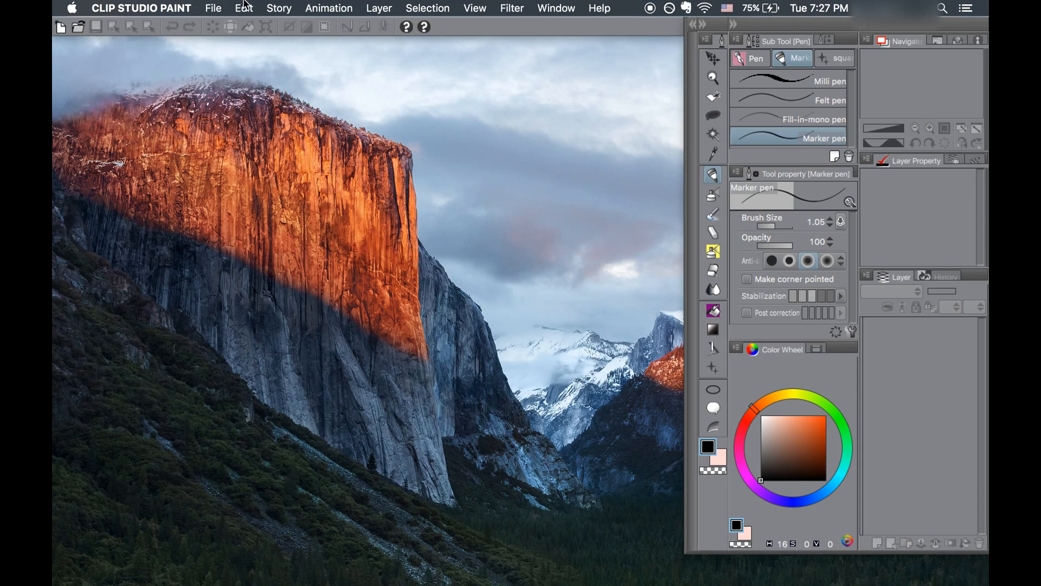
Look over the application-level commands for settings, controllers, materials and licensing
left_click(218, 7)
mouse_move(168, 13)
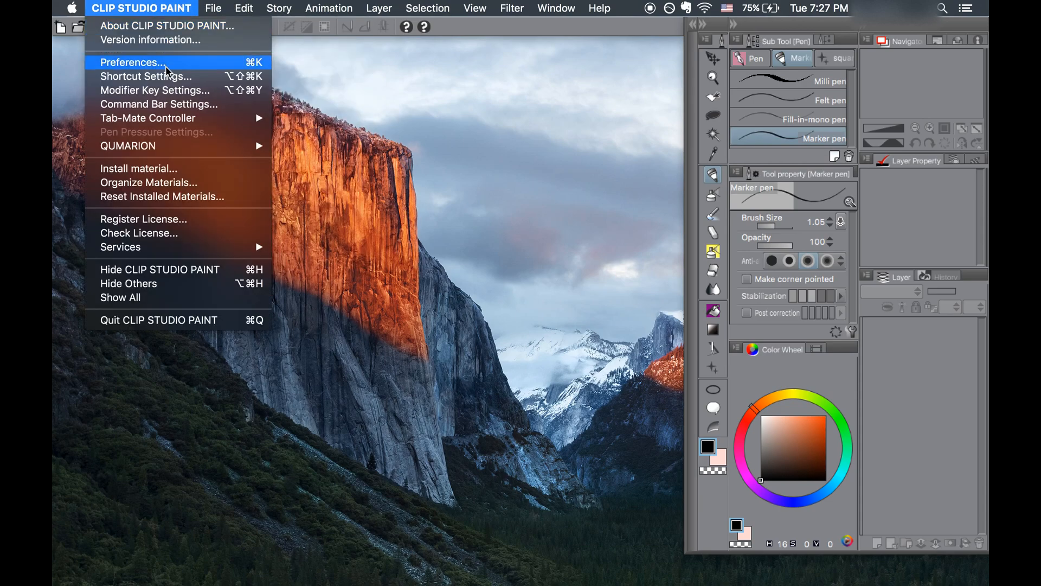
mouse_move(171, 120)
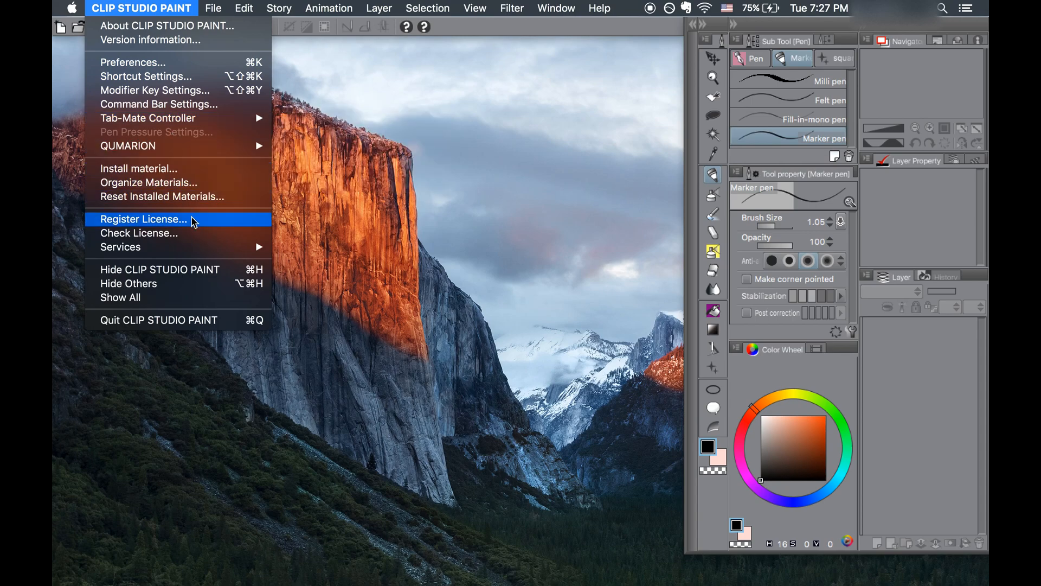
mouse_move(195, 252)
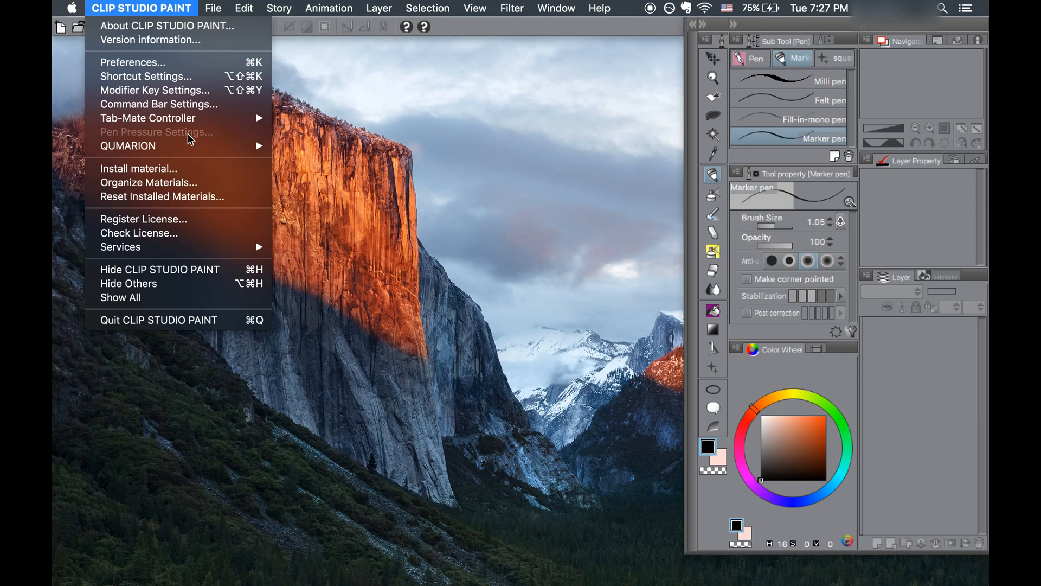
mouse_move(212, 5)
left_click(208, 130)
key("super+q")
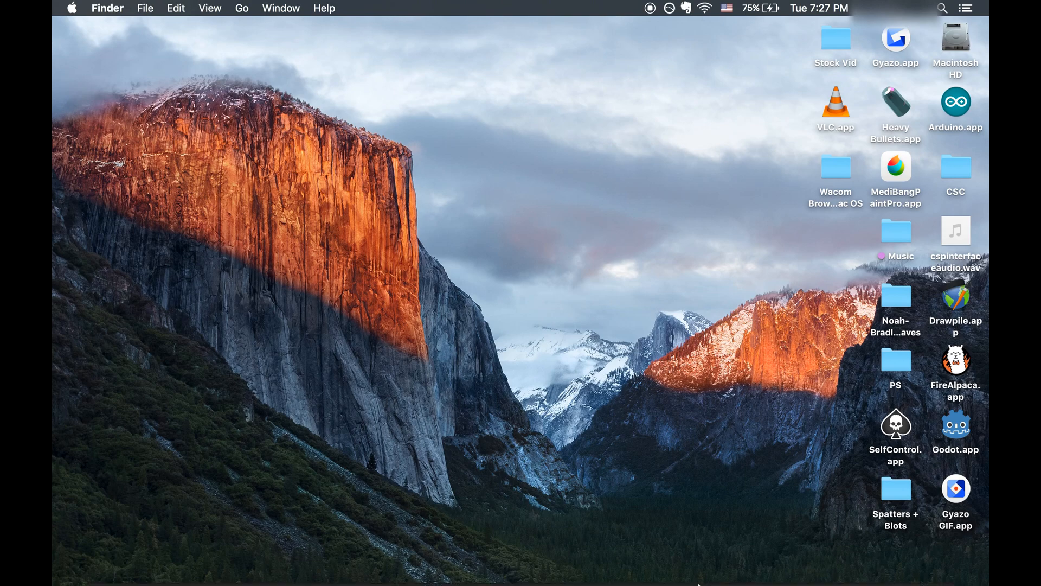
Switch back to Clip Studio Paint and start setting up a new canvas
left_click(752, 564)
left_click(217, 8)
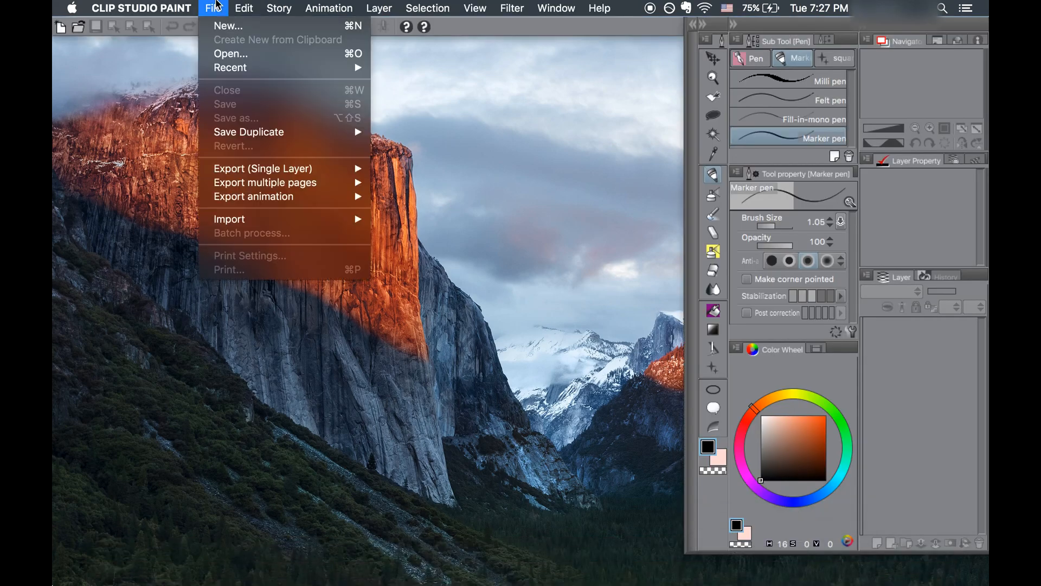
left_click(255, 26)
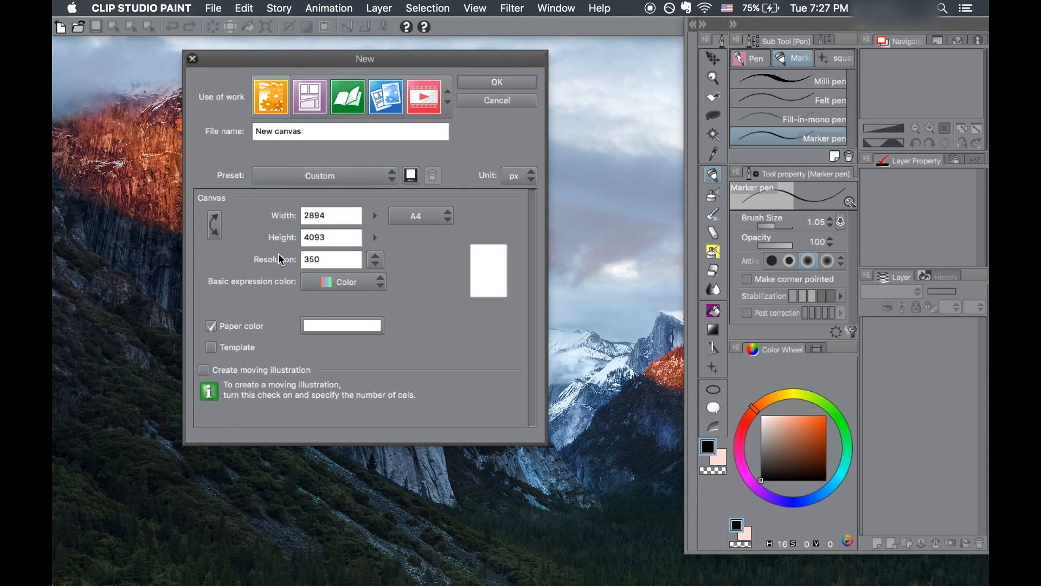
Review the paper size presets and measurement units for the new canvas, keeping A4 and px
left_click(438, 219)
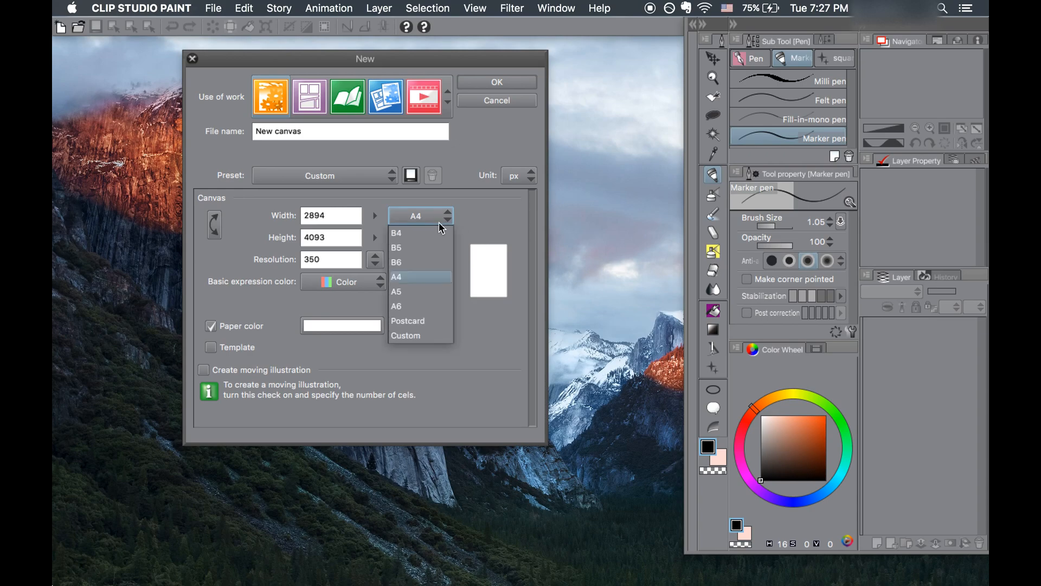
left_click(437, 216)
left_click(437, 216)
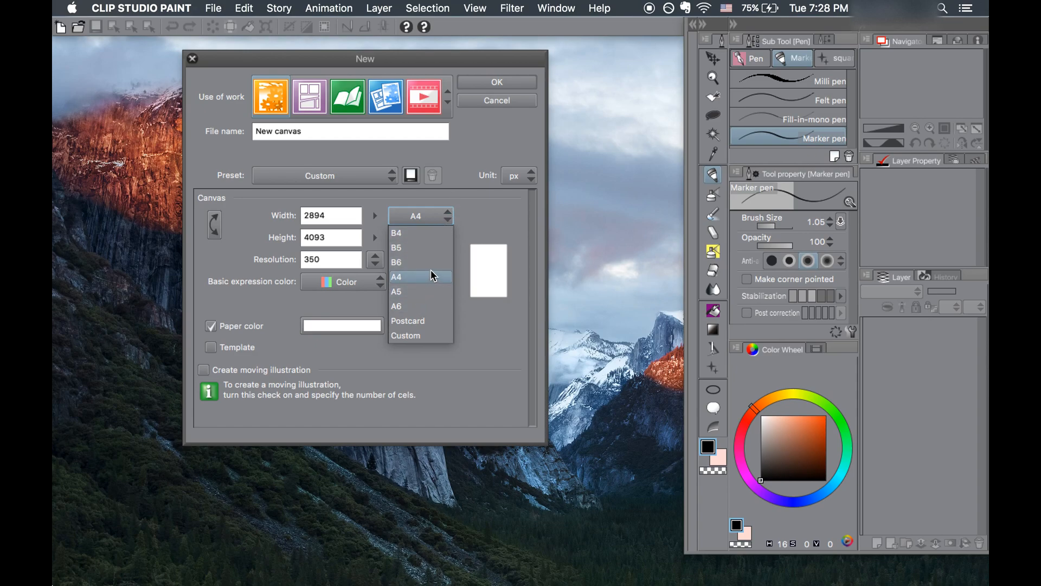
left_click(463, 217)
left_click(524, 176)
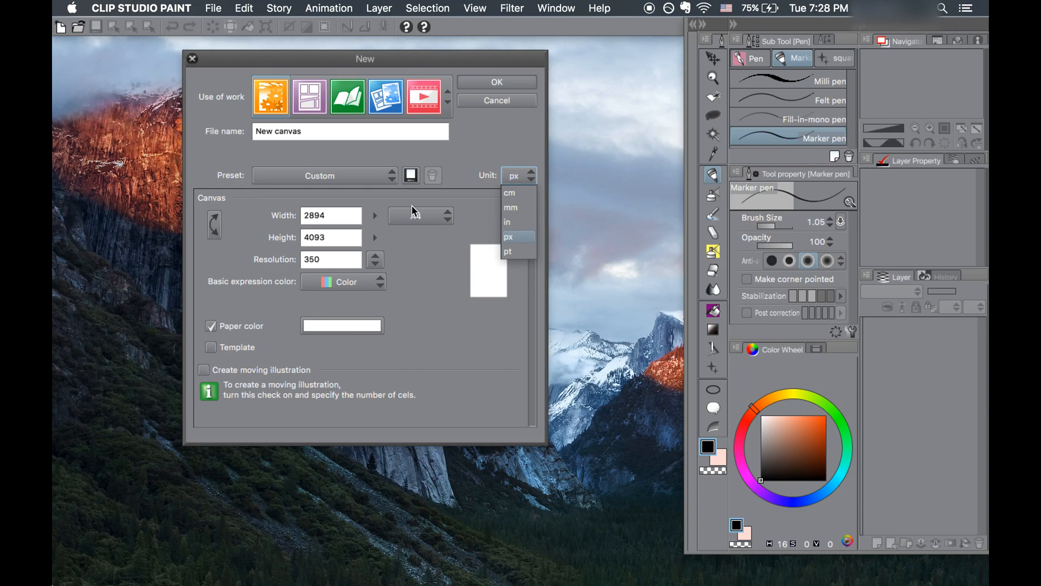
left_click(480, 270)
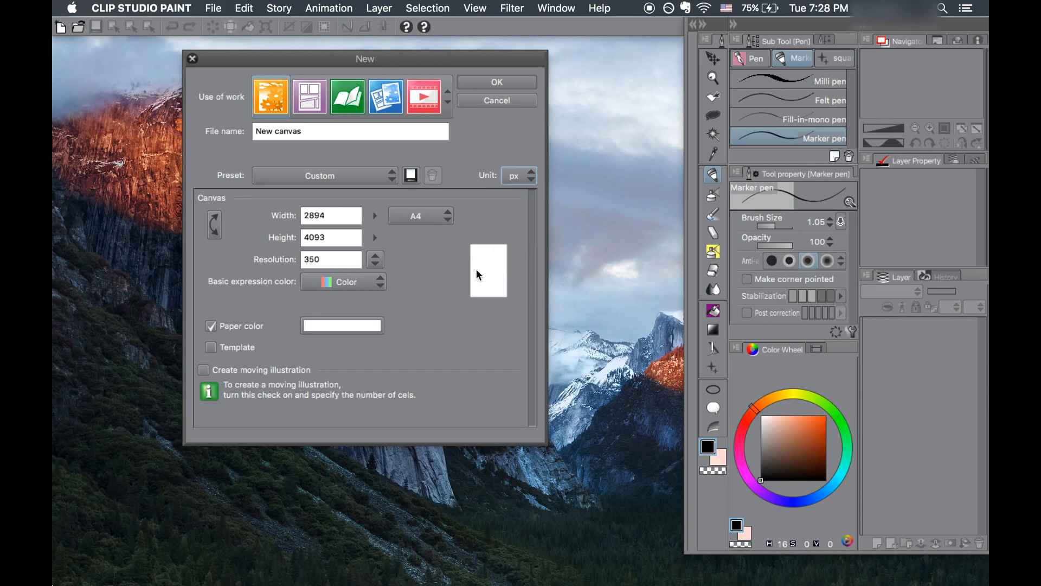
Set the new canvas's paper color to a pale grayish purple
left_click(321, 325)
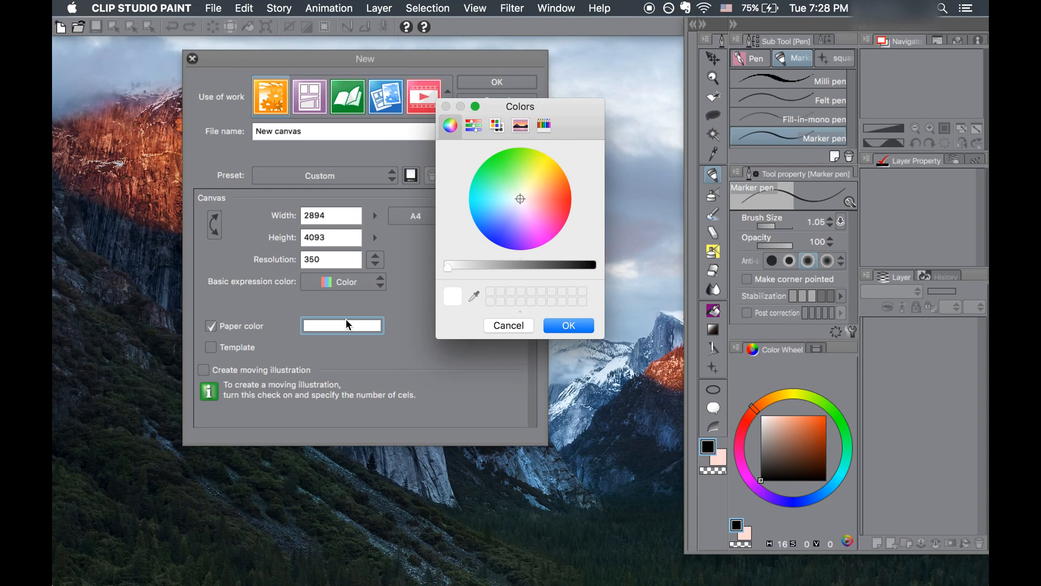
left_click(474, 266)
left_click(520, 204)
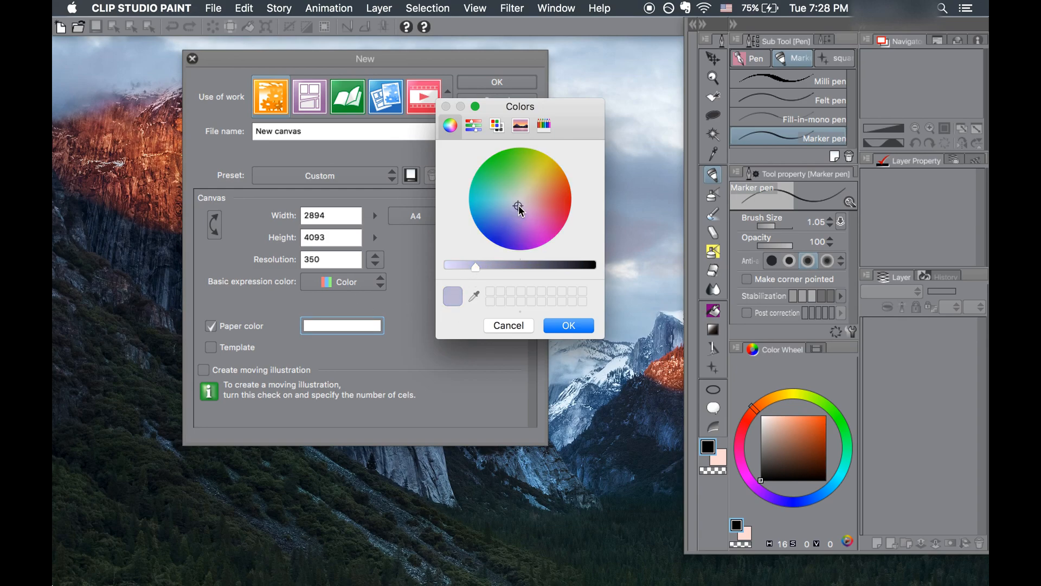
left_click(578, 327)
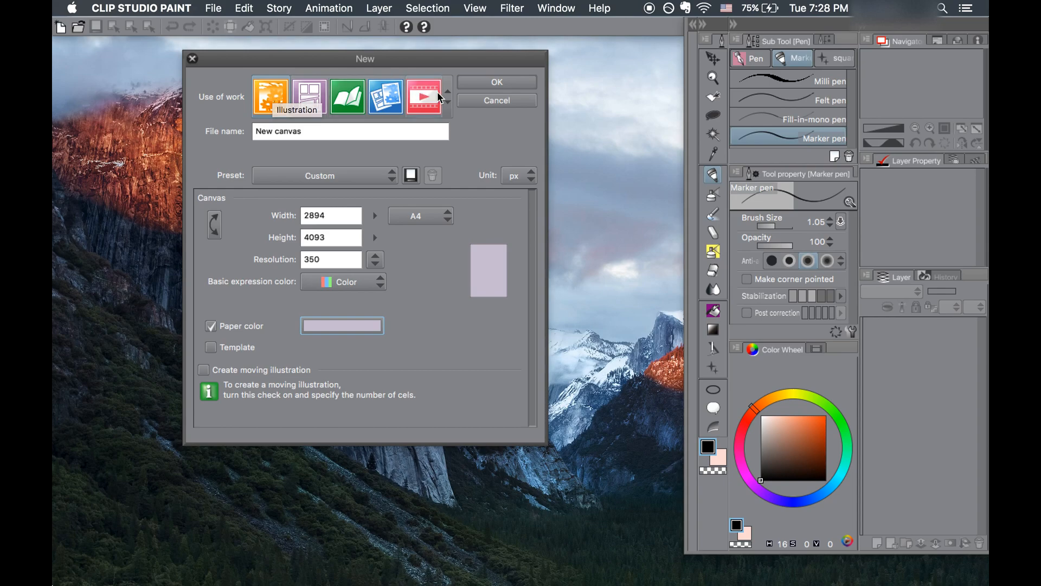
Browse the framing templates without applying one, and create the A4 canvas of 2894 x 4093 px at 350 dpi
left_click(211, 347)
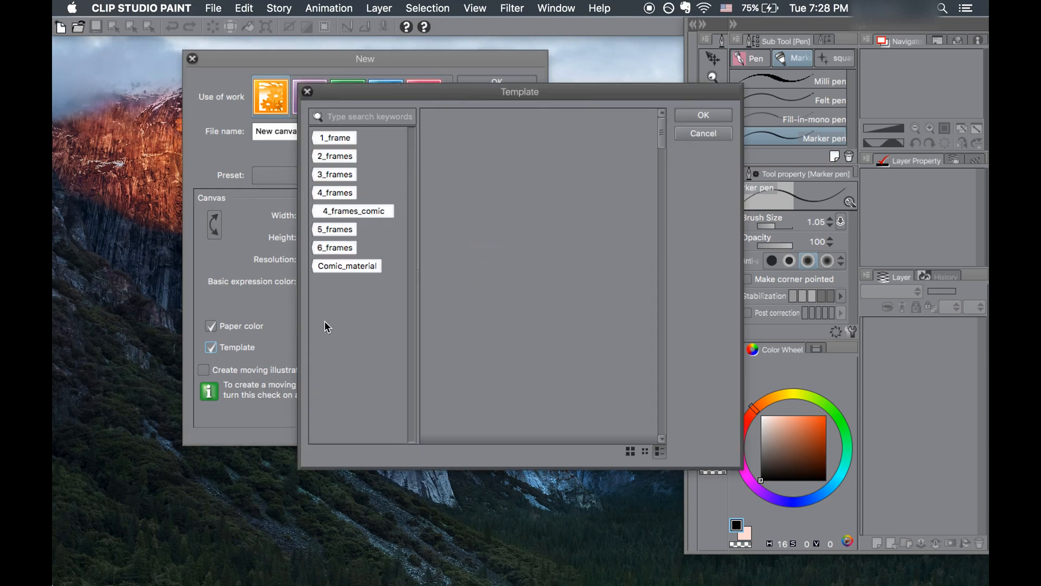
scroll(508, 201, "down", 5)
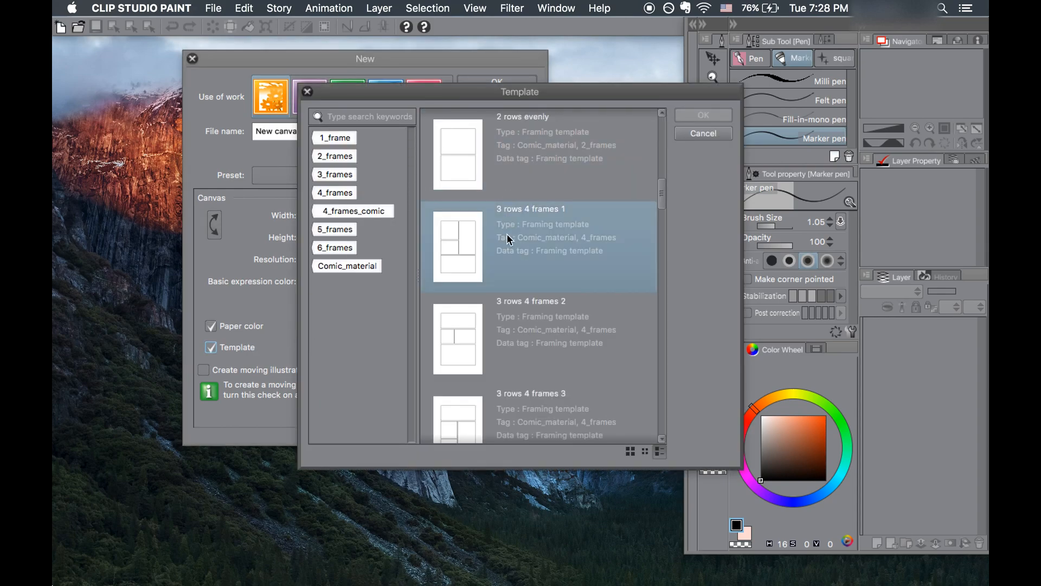
left_click(703, 132)
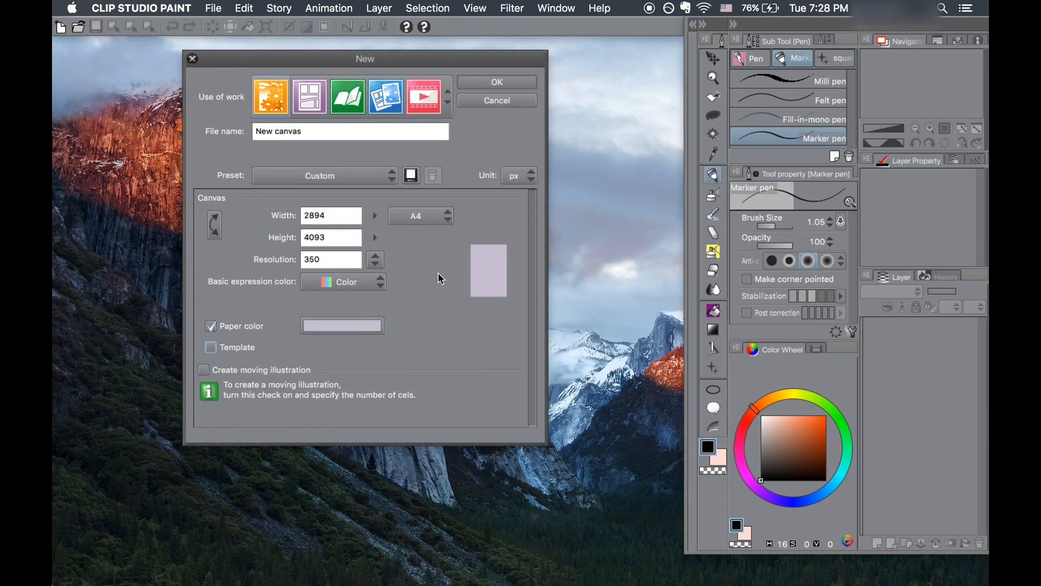
left_click(504, 81)
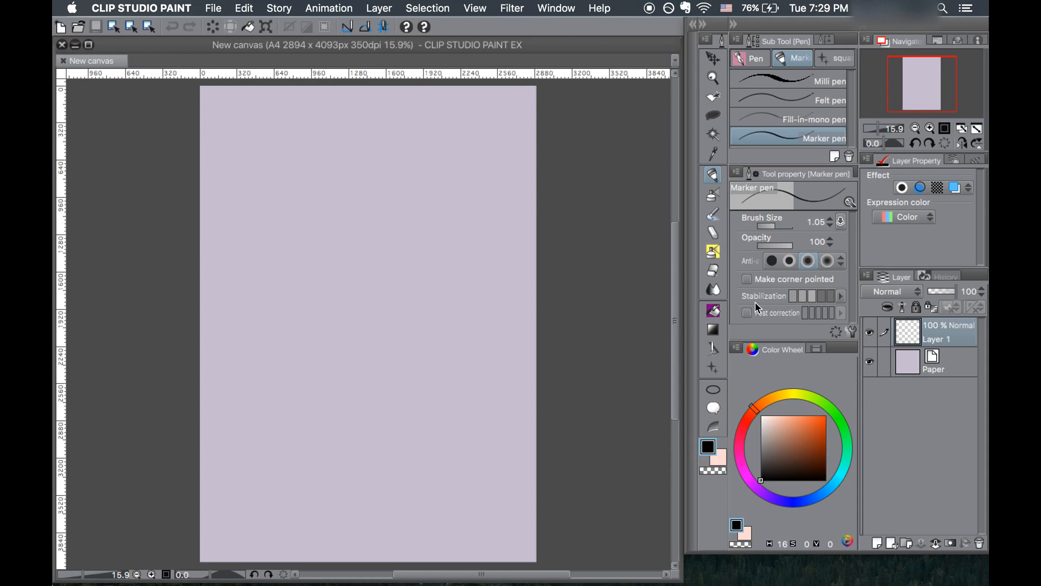
Select the transparent drawing color and change the Paper layer's color to white
left_click(950, 368)
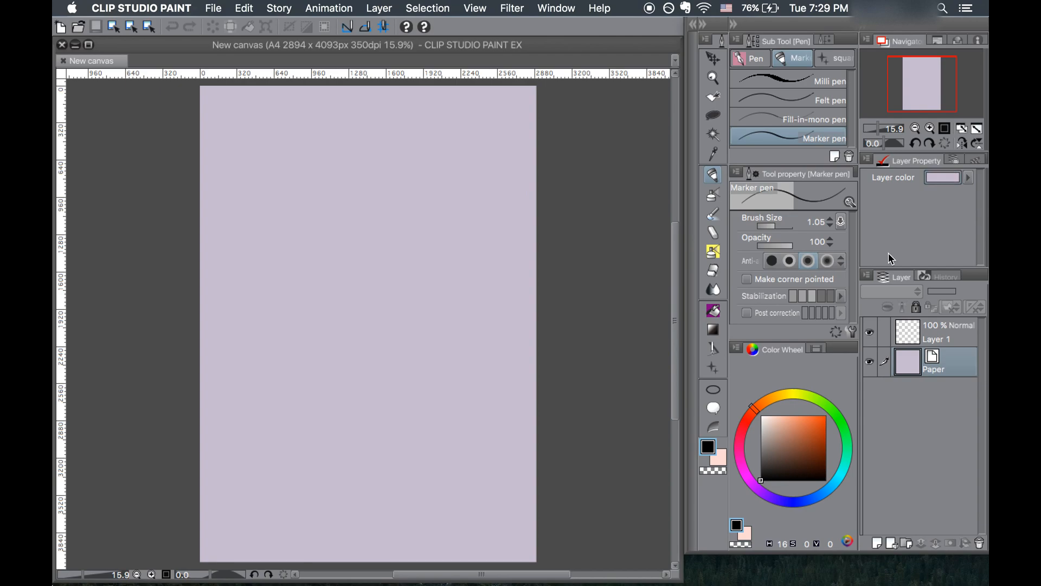
left_click(708, 471)
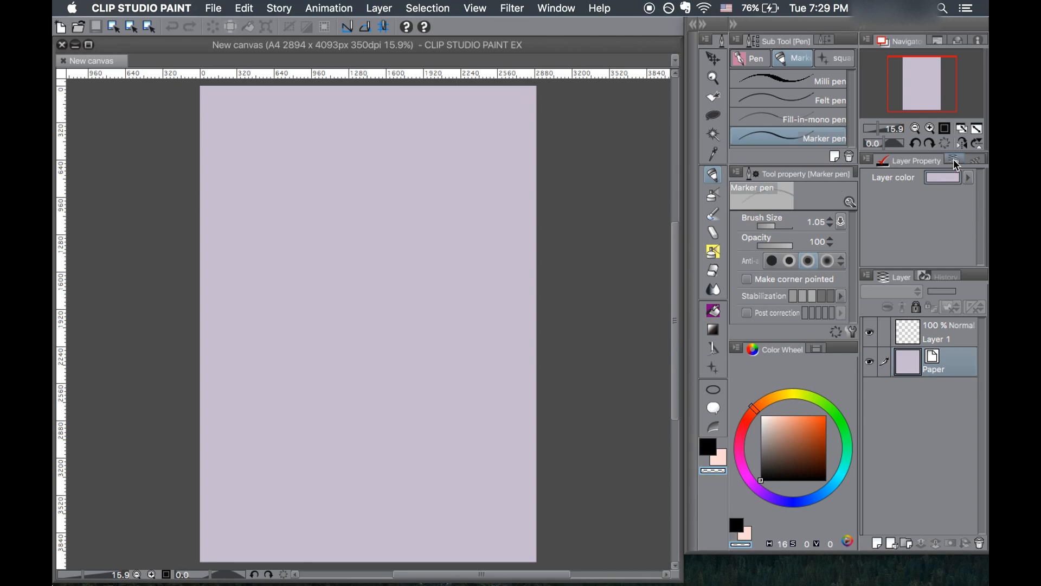
left_click(952, 177)
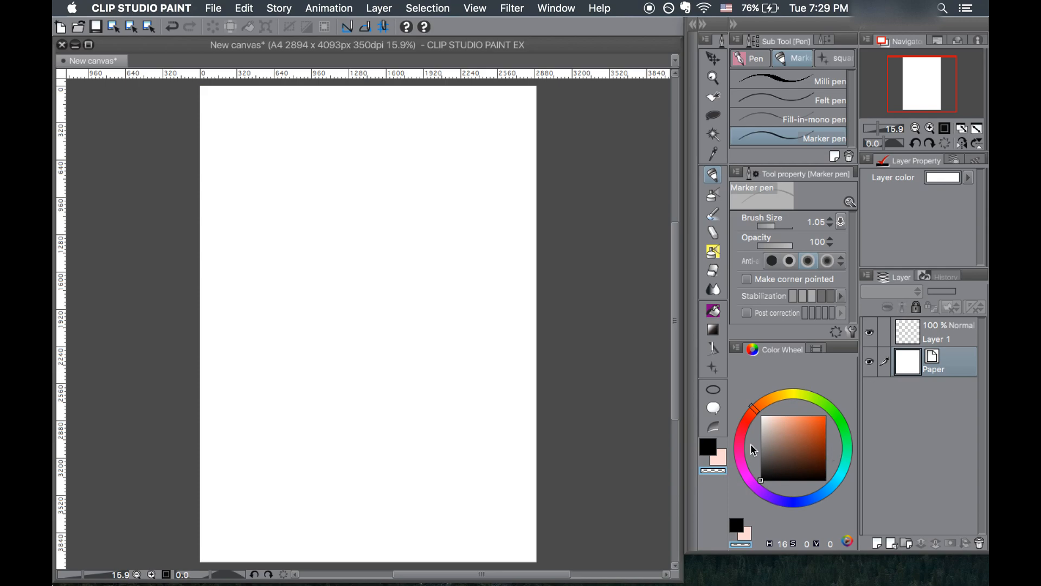
Add a new raster layer above Layer 1 and hide the Paper layer
left_click(964, 336)
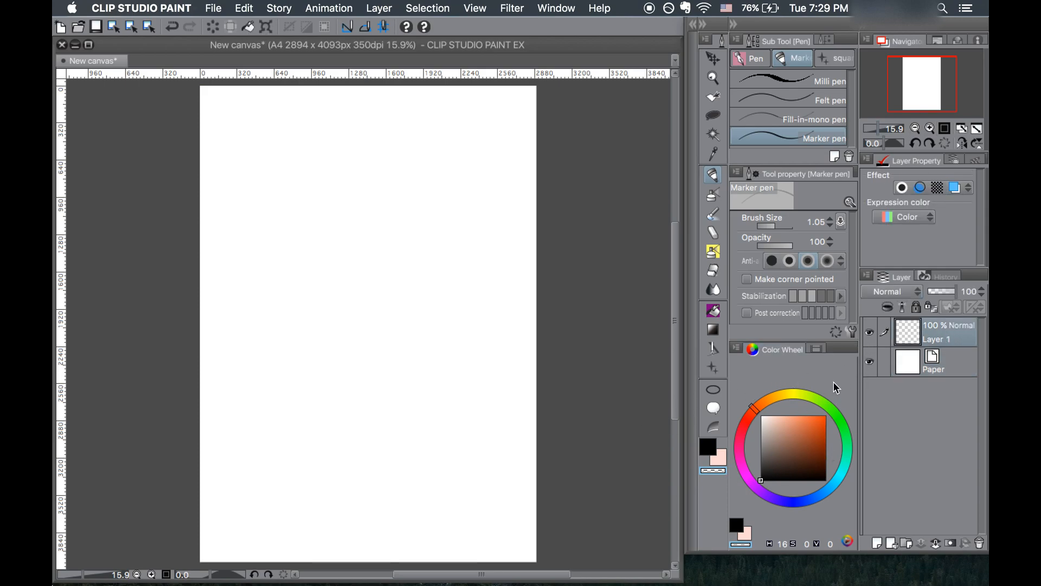
left_click(877, 543)
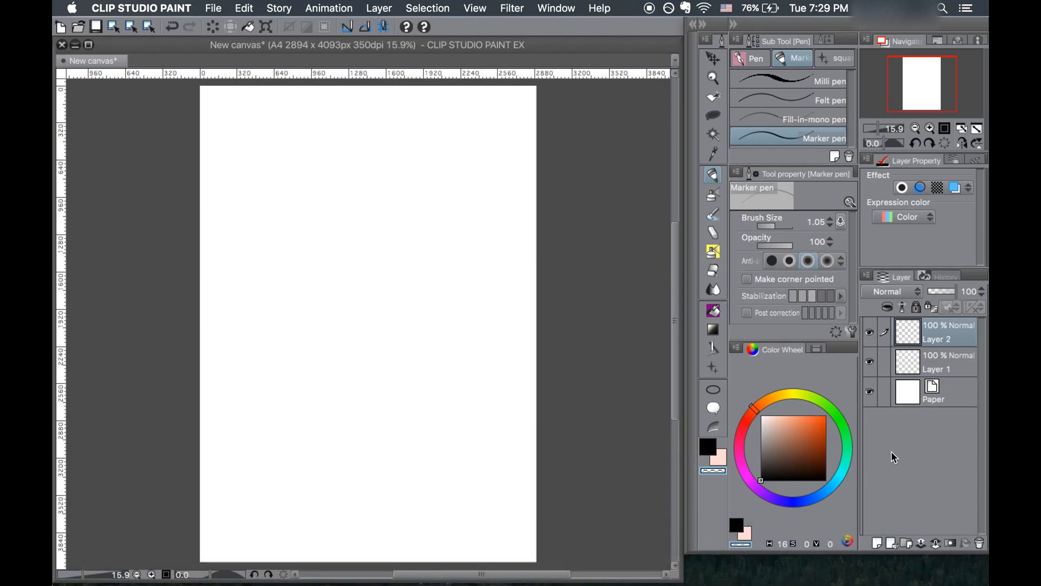
left_click(874, 397)
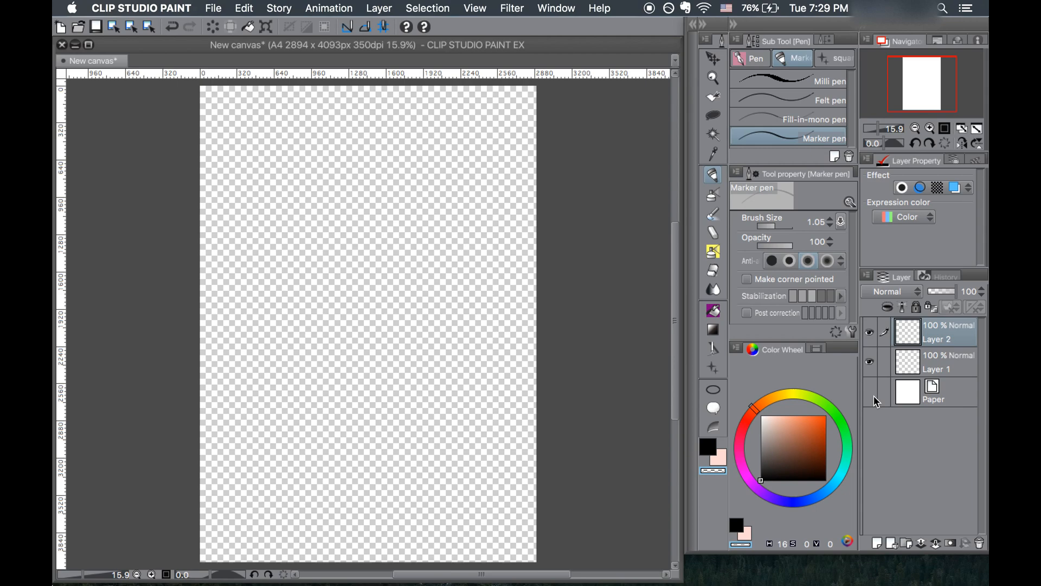
Paint a black smiley face with two round eyes and a wide mouth on Layer 1, using the Turnip pen at brush size 47.15
left_click(937, 367)
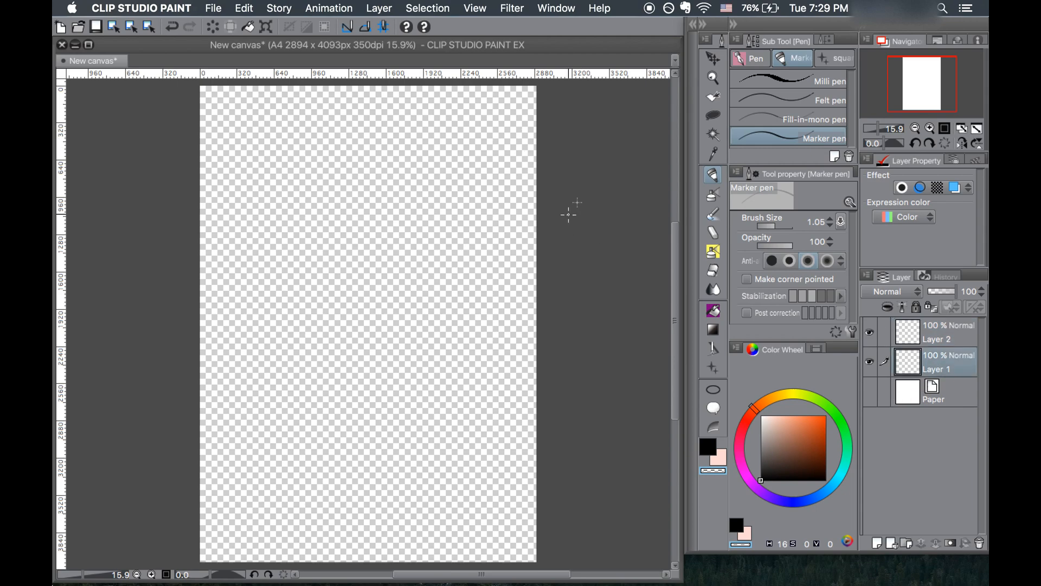
left_click(754, 58)
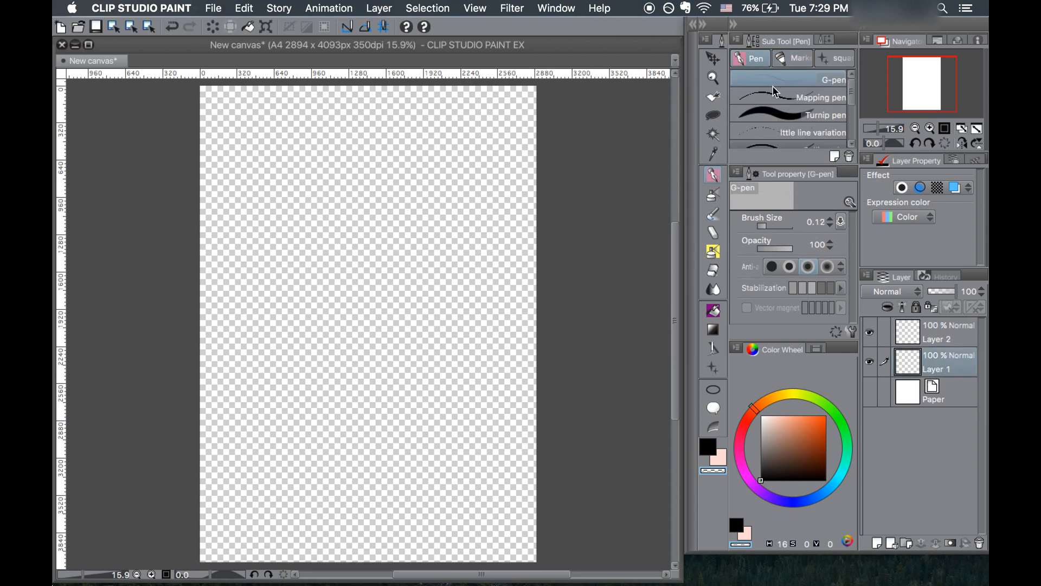
left_click(792, 115)
left_click_drag(792, 226, 775, 226)
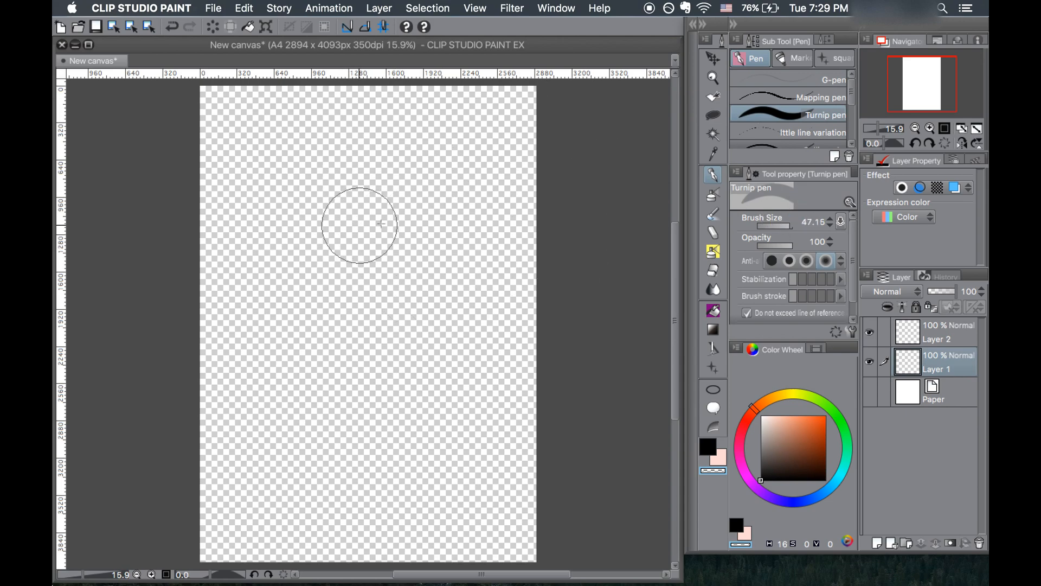
left_click(708, 446)
left_click(312, 229)
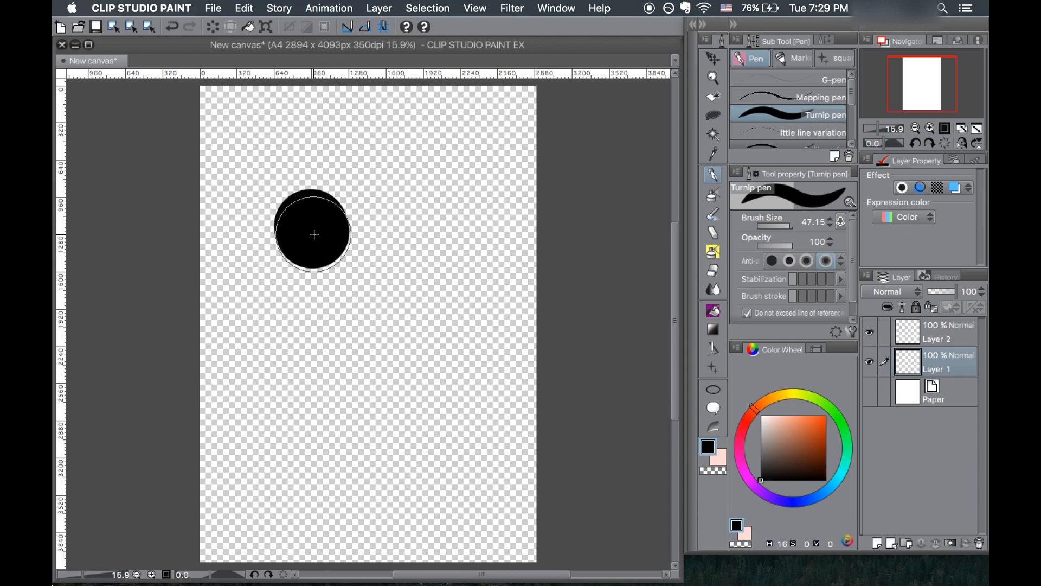
left_click(422, 237)
mouse_move(326, 341)
left_mouse_down()
mouse_move(302, 344)
mouse_move(440, 317)
left_mouse_up()
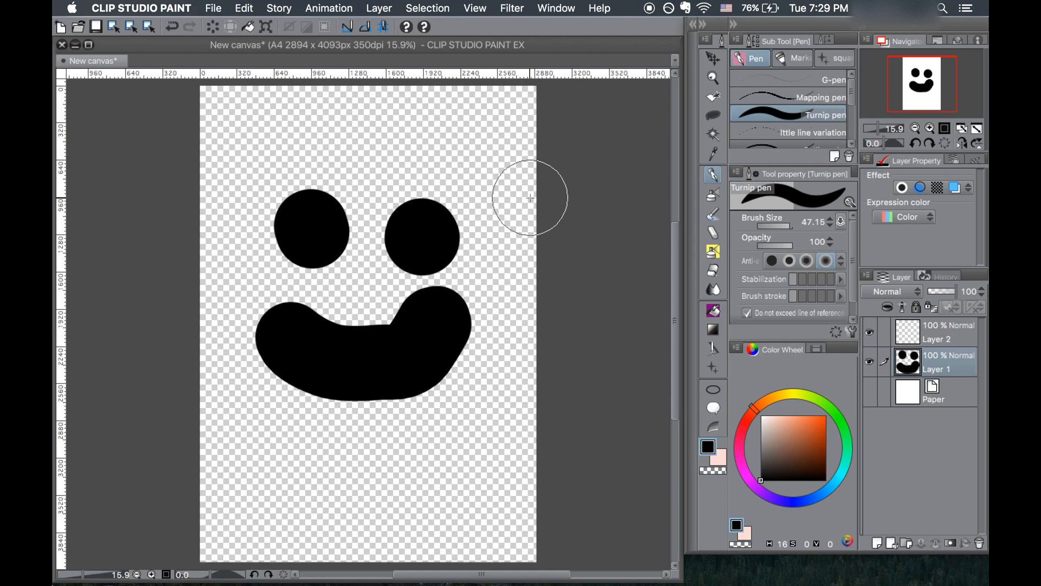
Browse the file, edit and story commands, temporarily moving the canvas window aside to view the desktop's context commands
left_click(213, 8)
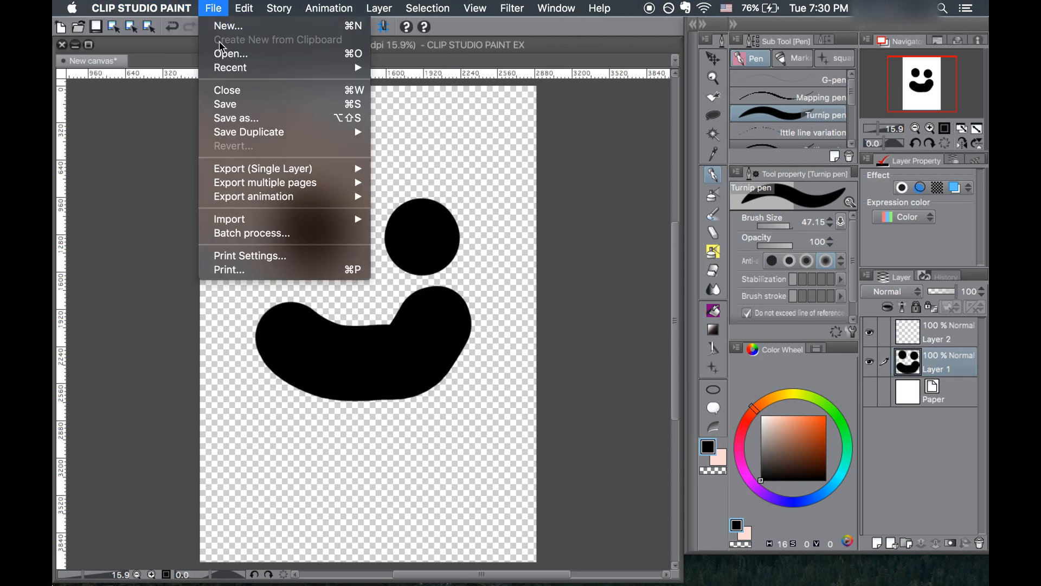
mouse_move(364, 132)
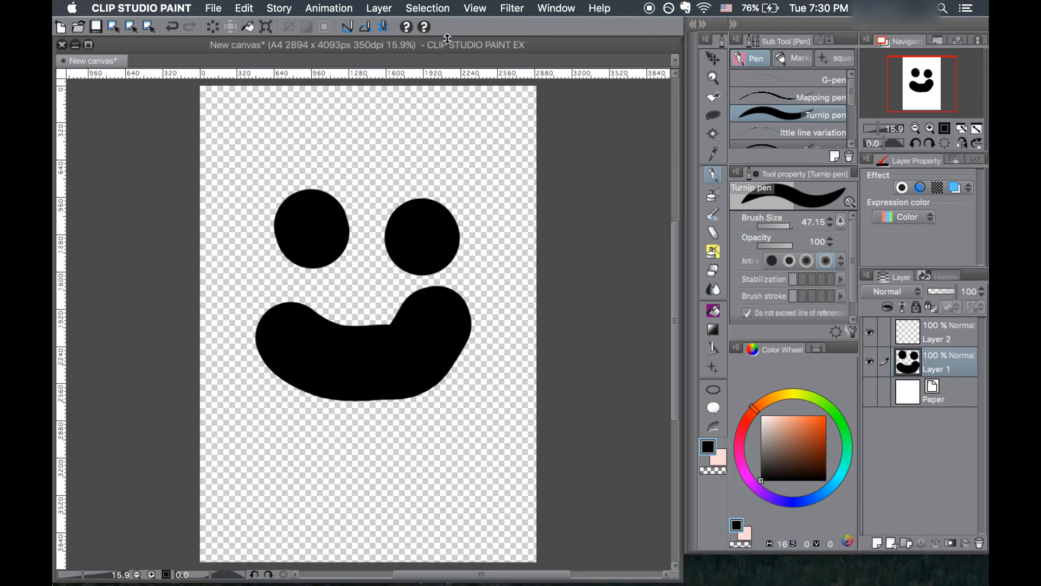
left_click_drag(450, 47, 513, 214)
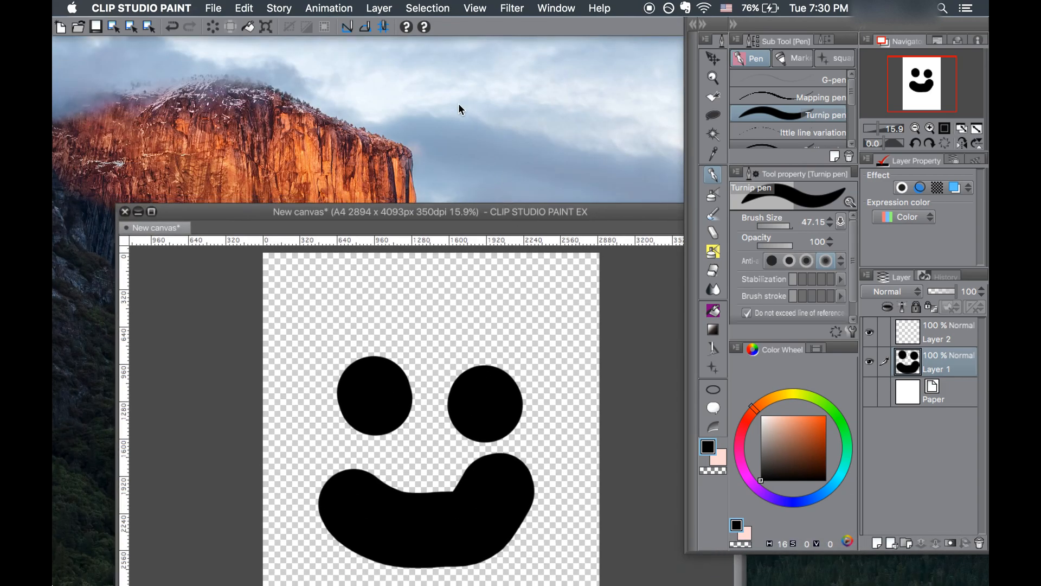
right_click(458, 102)
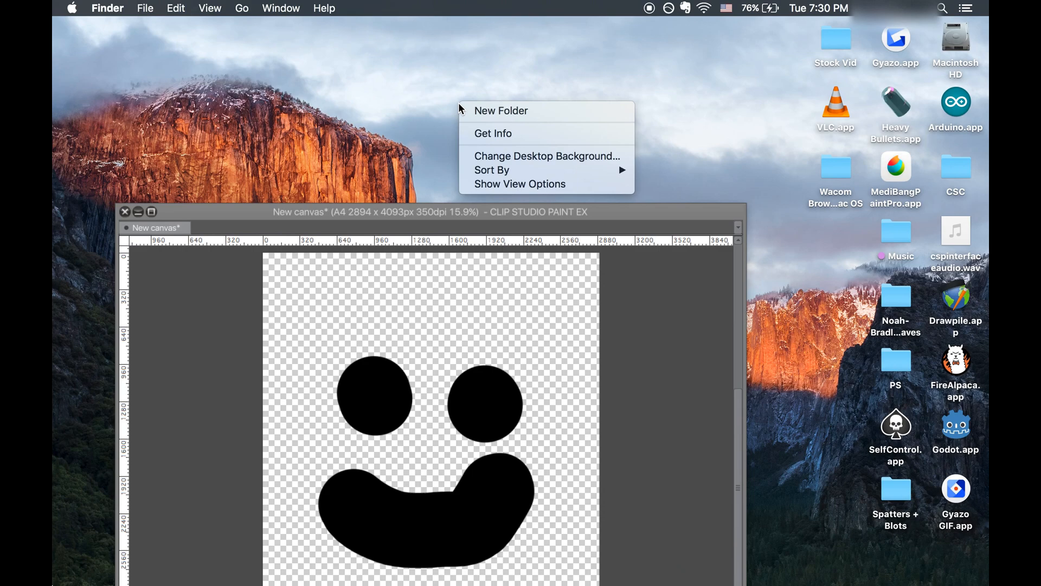
left_click(400, 210)
left_click_drag(399, 210, 346, 57)
left_click(259, 7)
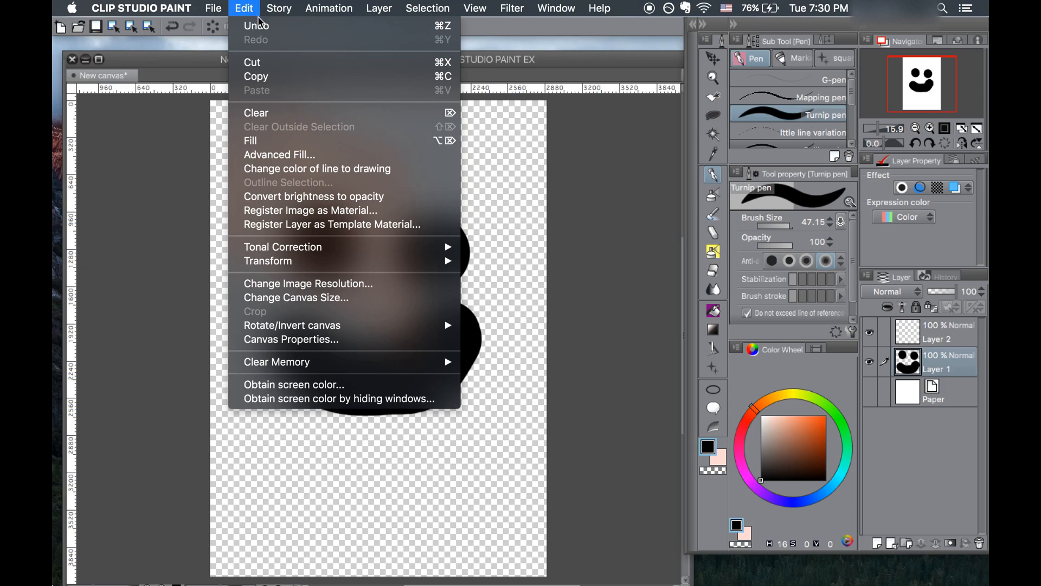
mouse_move(225, 5)
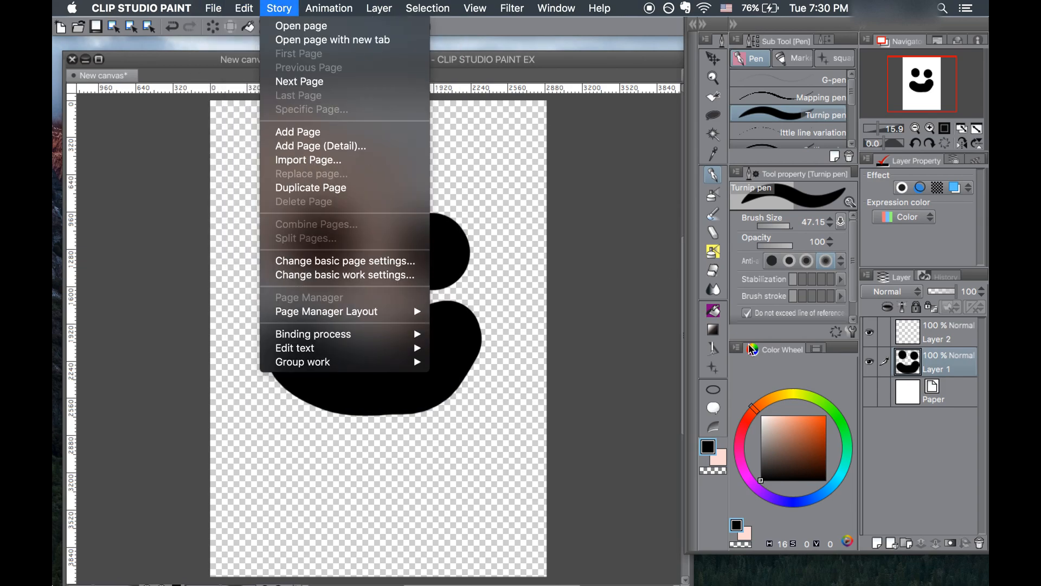
left_click(603, 309)
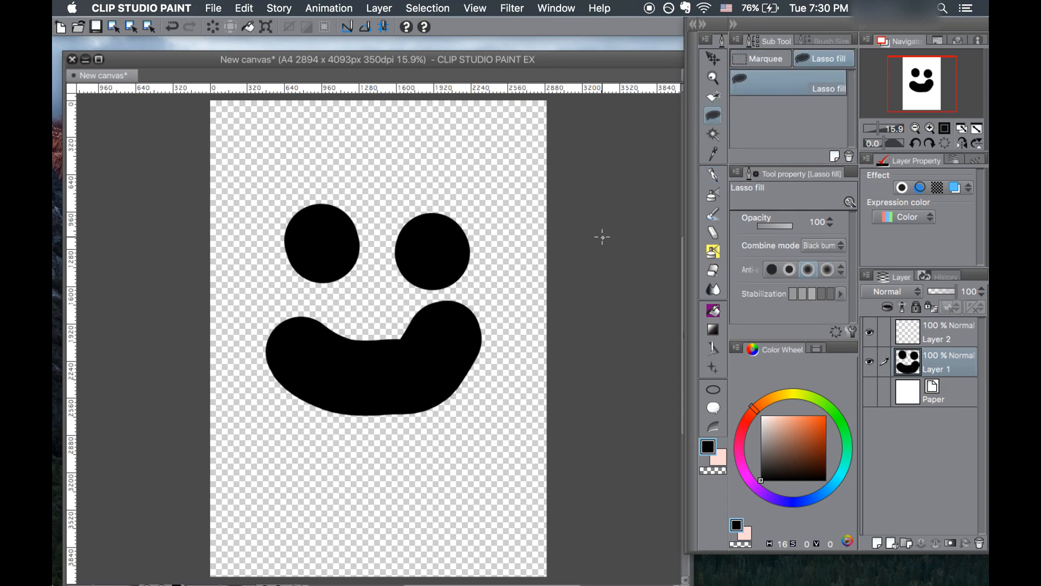
Select the face's right-hand eye with a loose freehand outline using the Lasso marquee
left_click(765, 58)
left_click(762, 97)
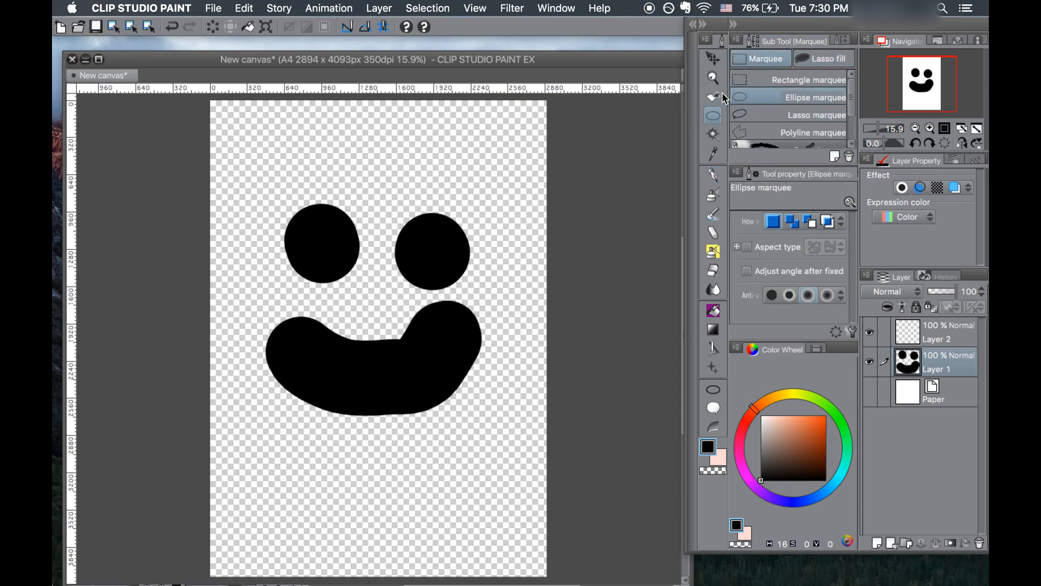
left_click(757, 115)
mouse_move(417, 204)
left_mouse_down()
mouse_move(390, 287)
mouse_move(455, 164)
mouse_move(440, 165)
left_mouse_up()
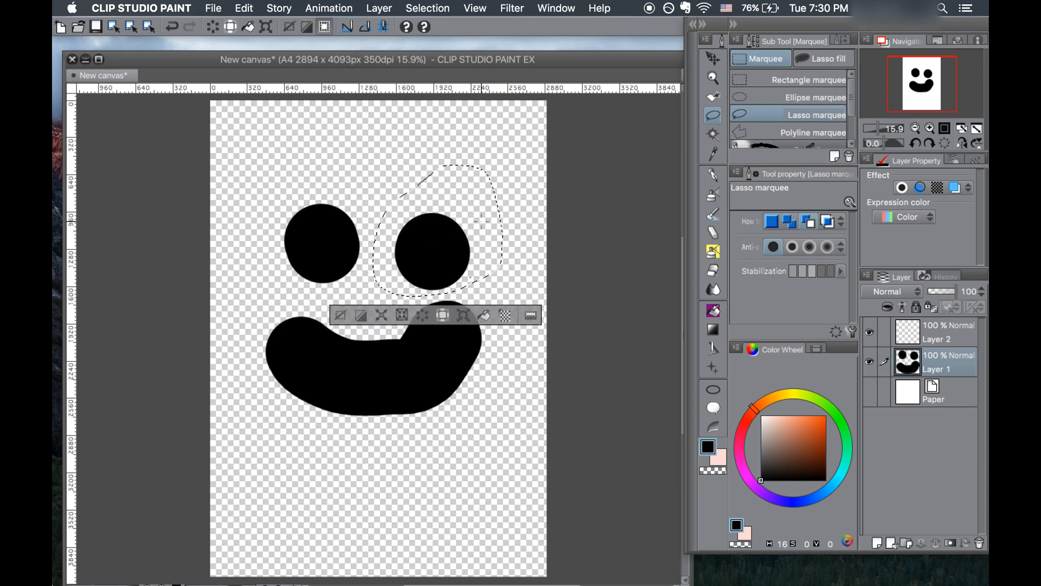
Copy the selected eye and create a new canvas from the clipboard
left_click(247, 8)
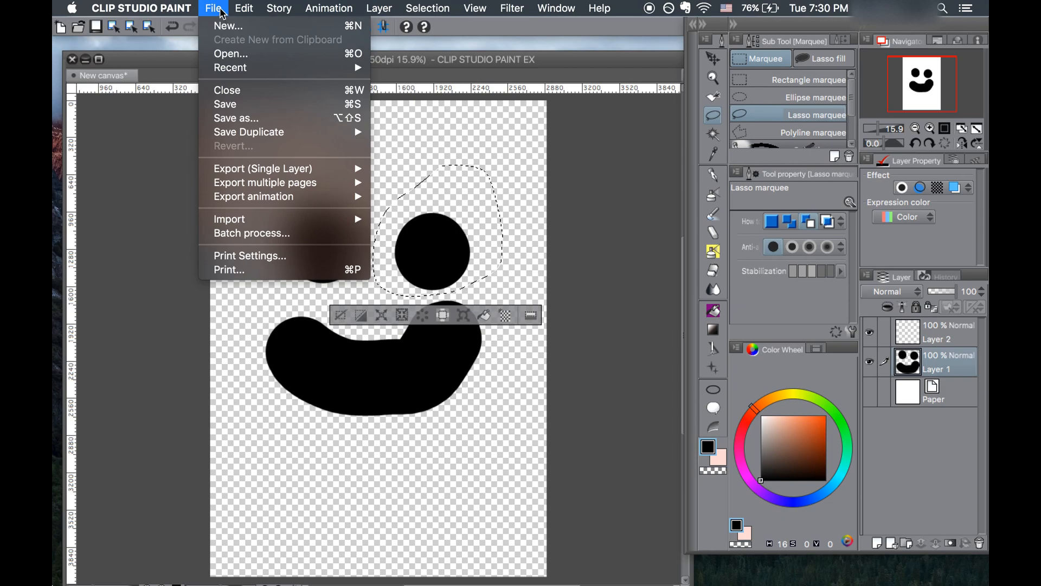
left_click(303, 36)
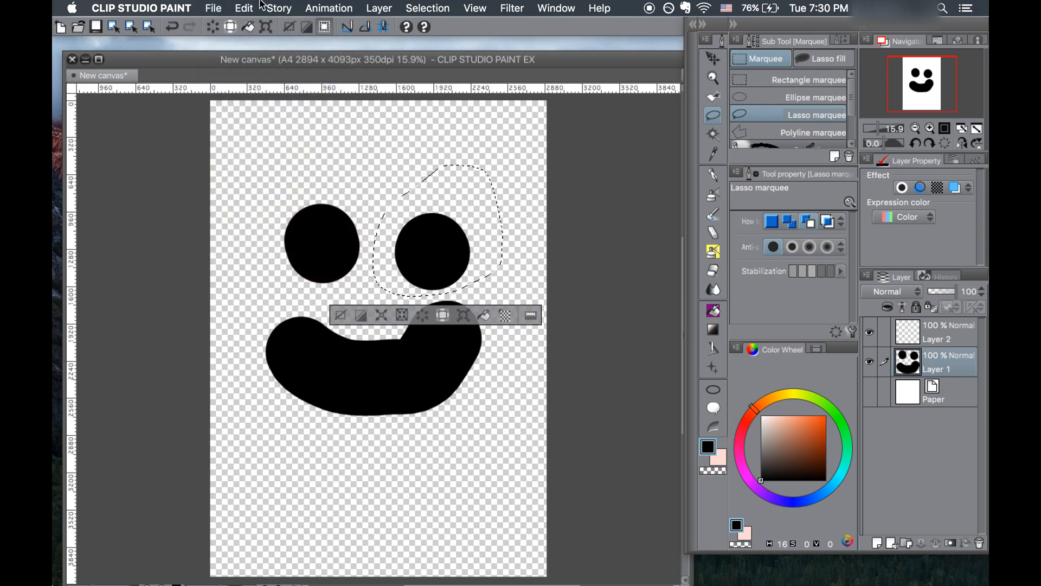
left_click(219, 8)
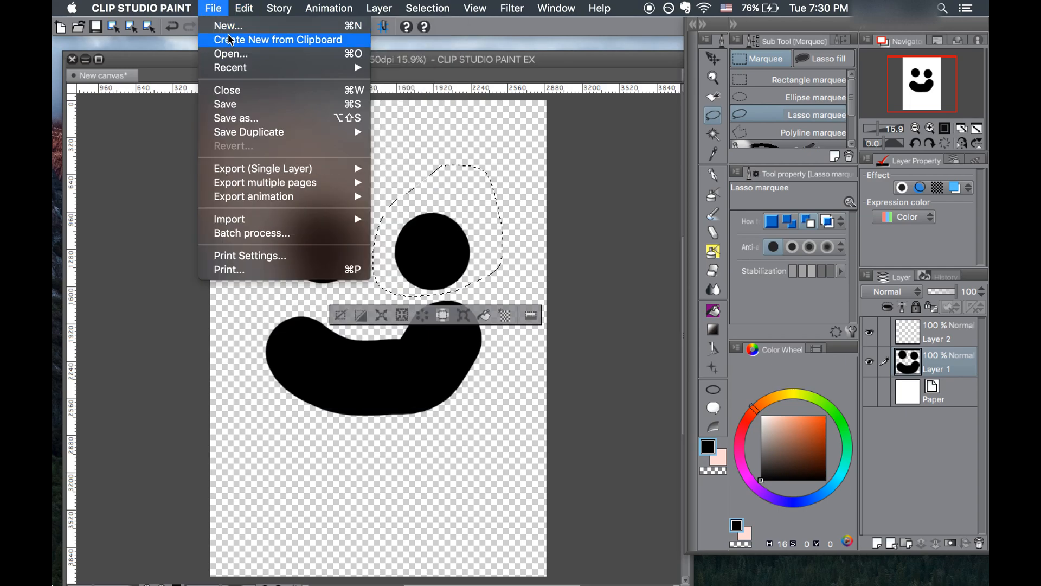
left_click(229, 35)
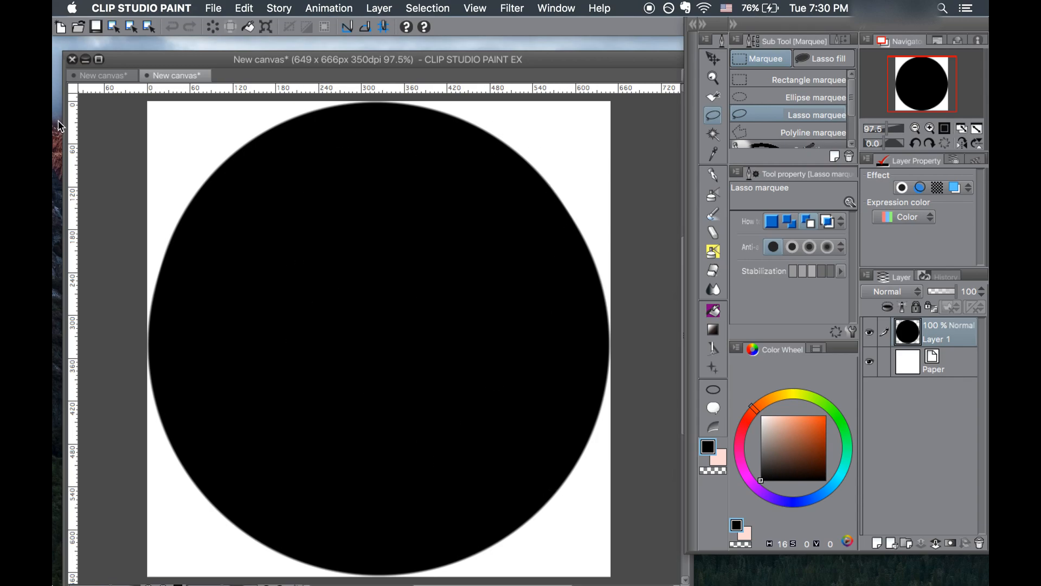
Return to the smiley face canvas and review the single layer, multiple page and animation export options and the import options
left_click(93, 75)
left_click(234, 6)
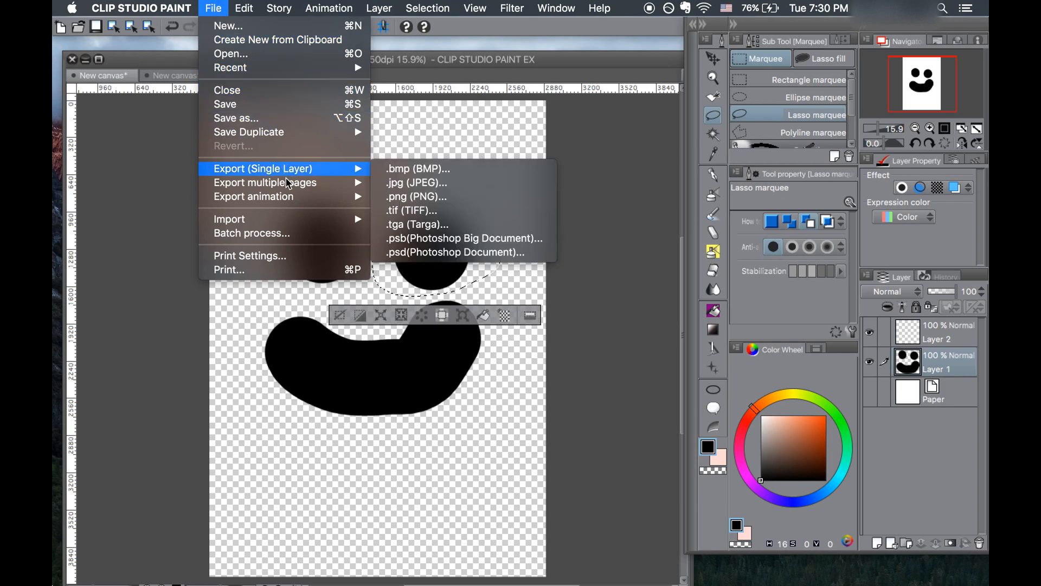
mouse_move(293, 188)
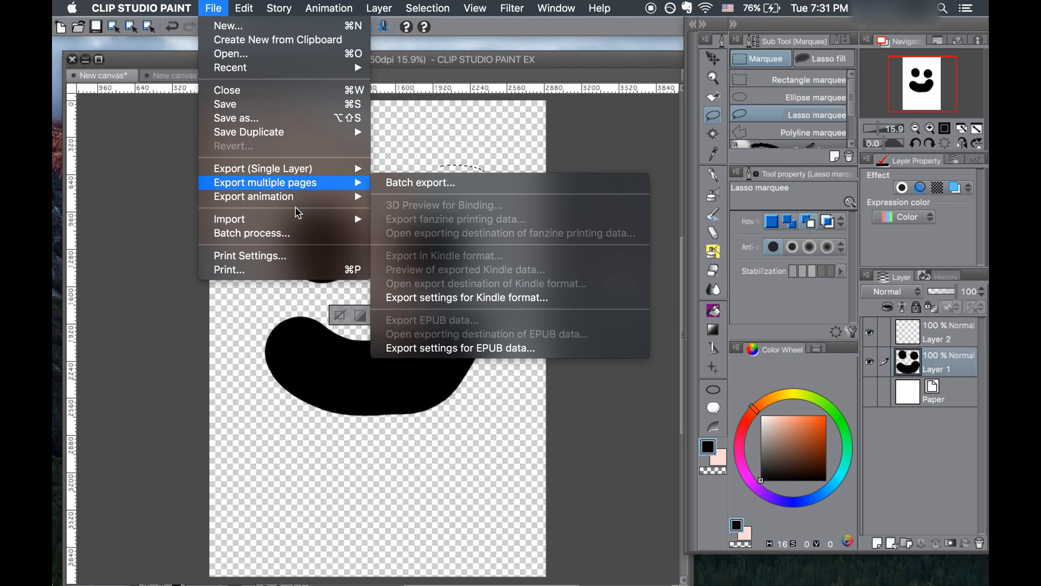
mouse_move(317, 168)
mouse_move(347, 196)
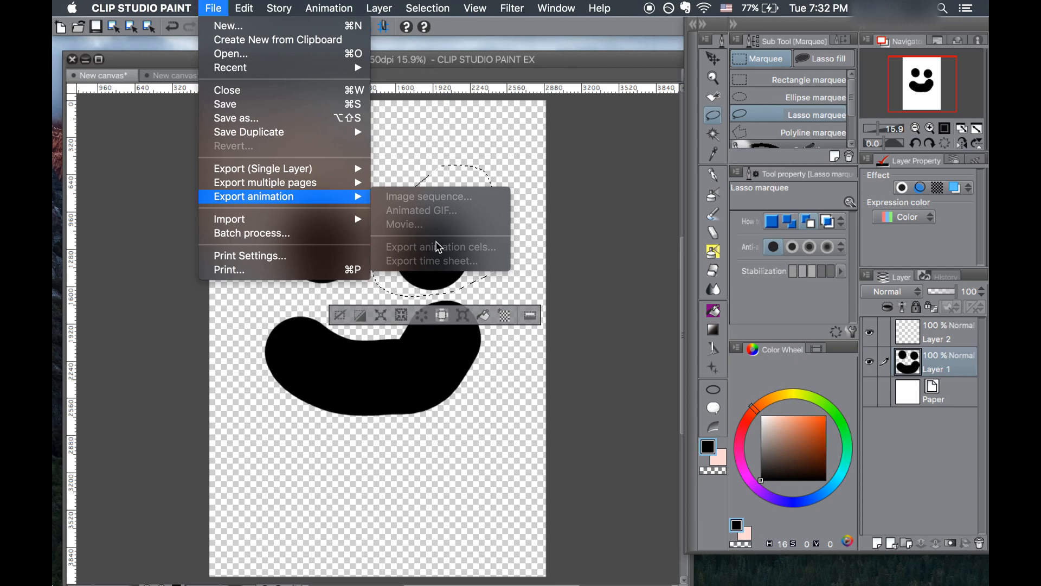
mouse_move(326, 219)
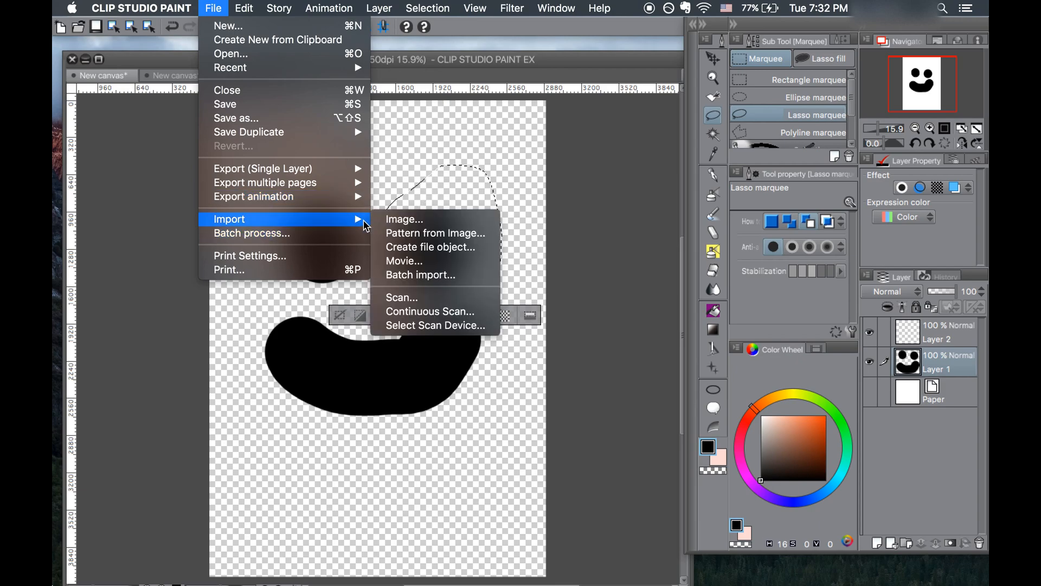
Import Mytonsilshurt.png from the charact folder as a pattern inside the selected eye area
left_click(425, 237)
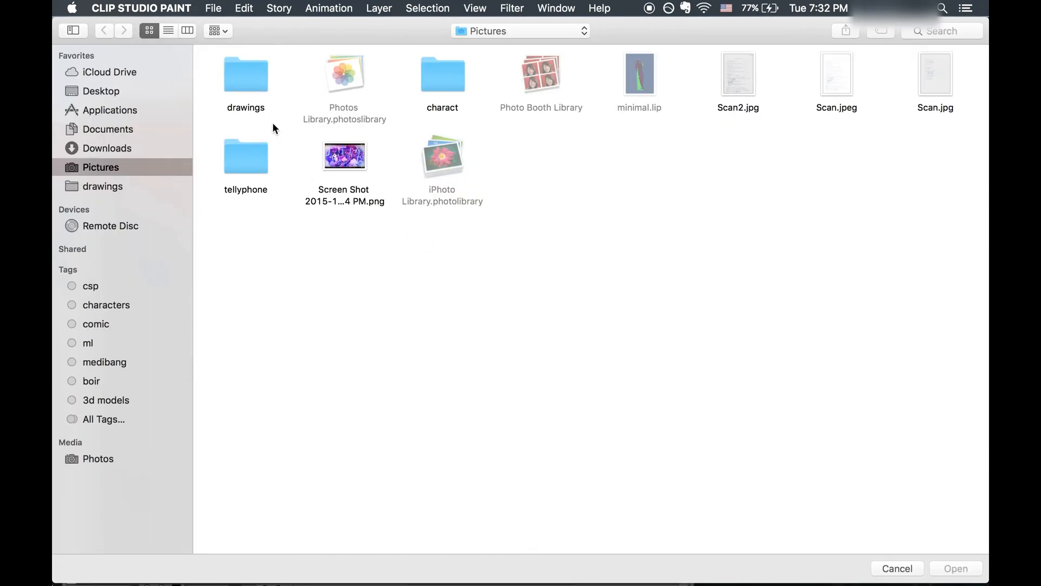
left_click(359, 149)
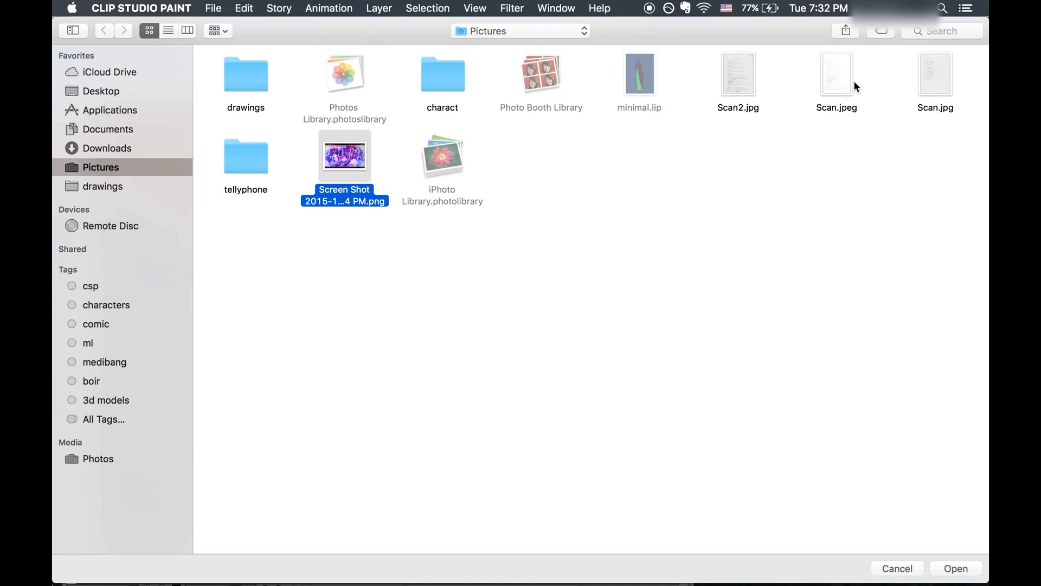
left_click(583, 209)
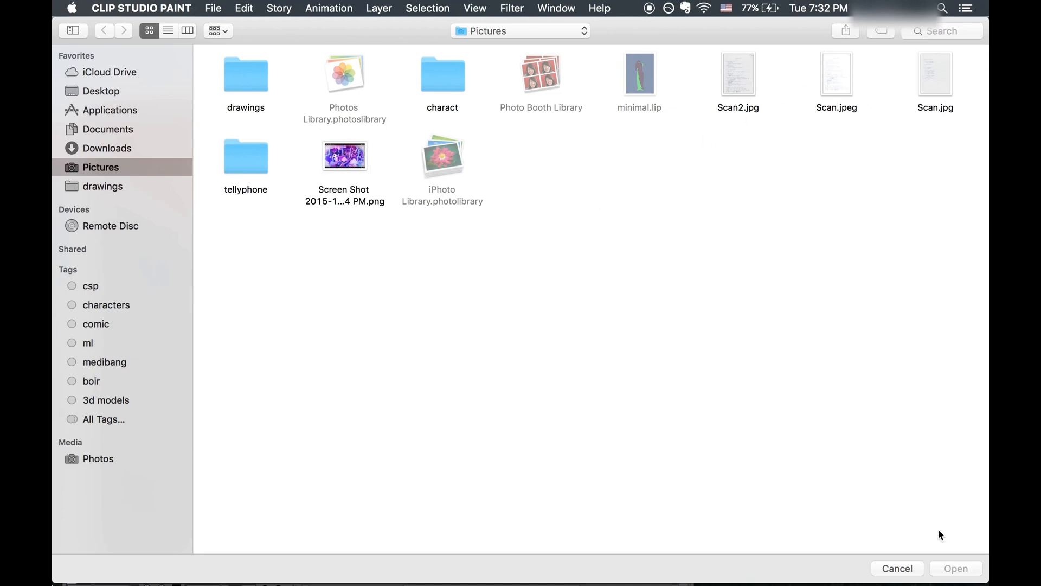
left_click(443, 63)
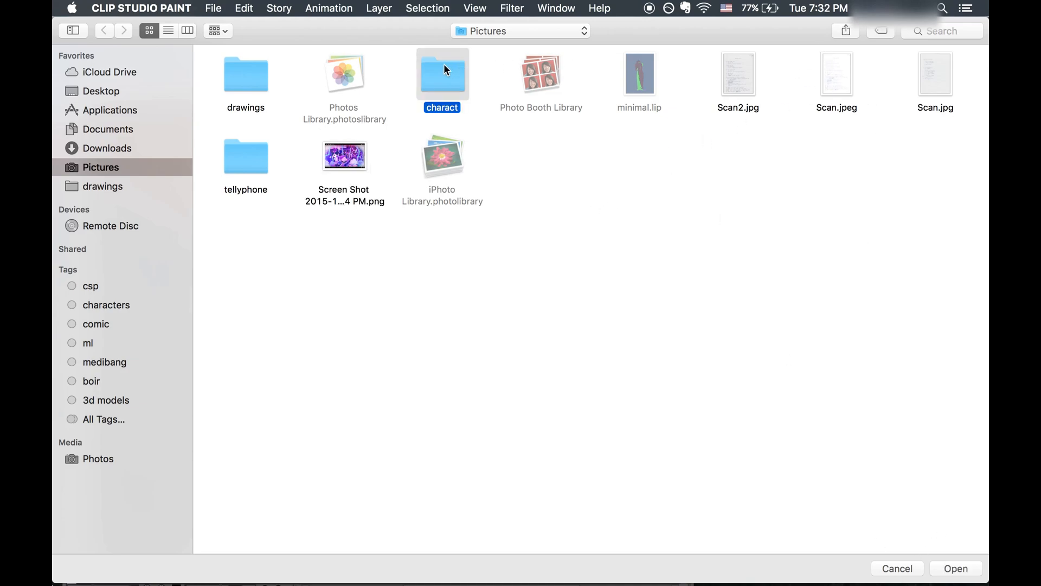
double_click(445, 66)
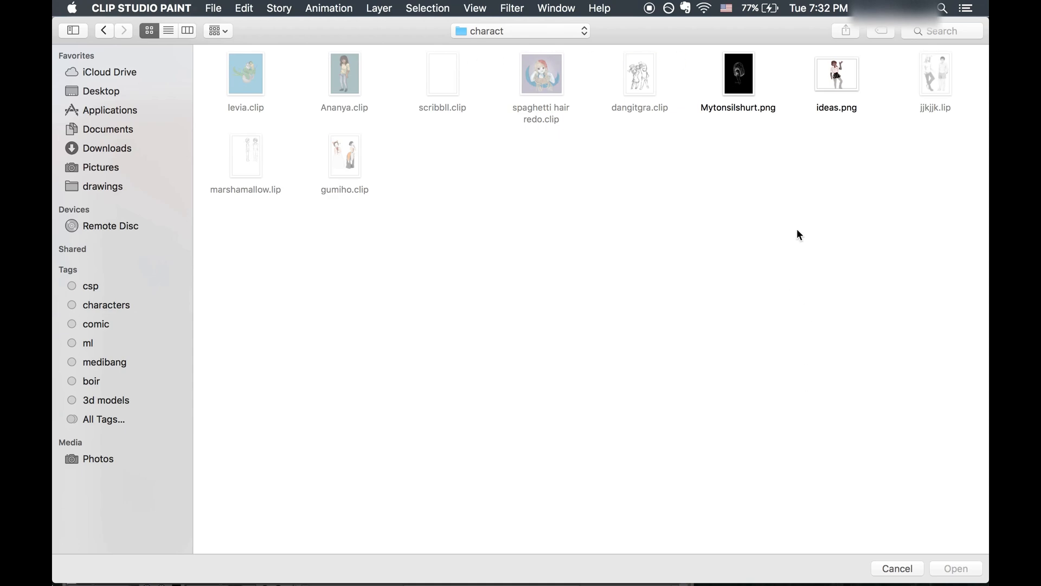
left_click(740, 90)
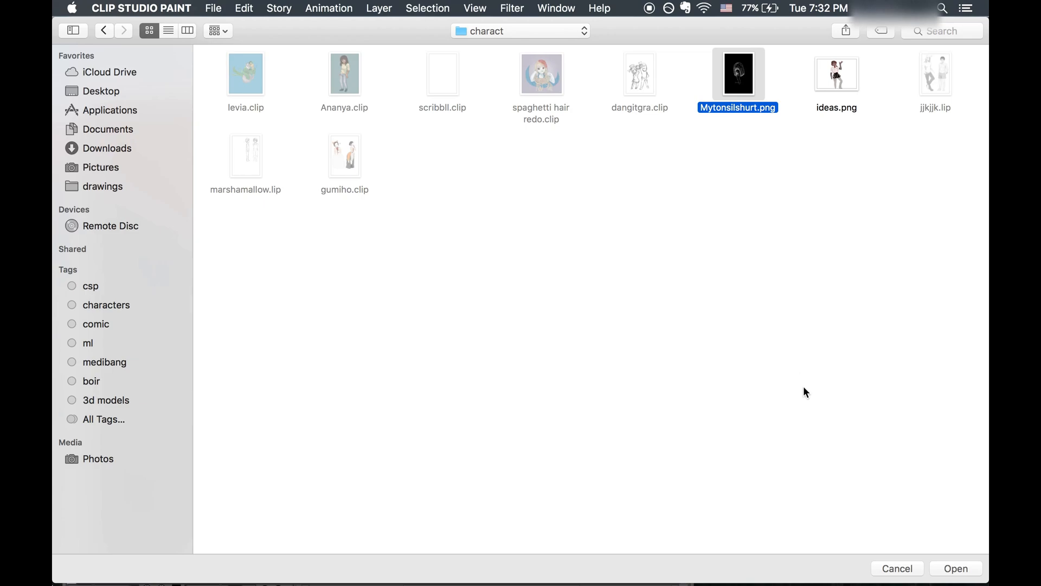
left_click(953, 568)
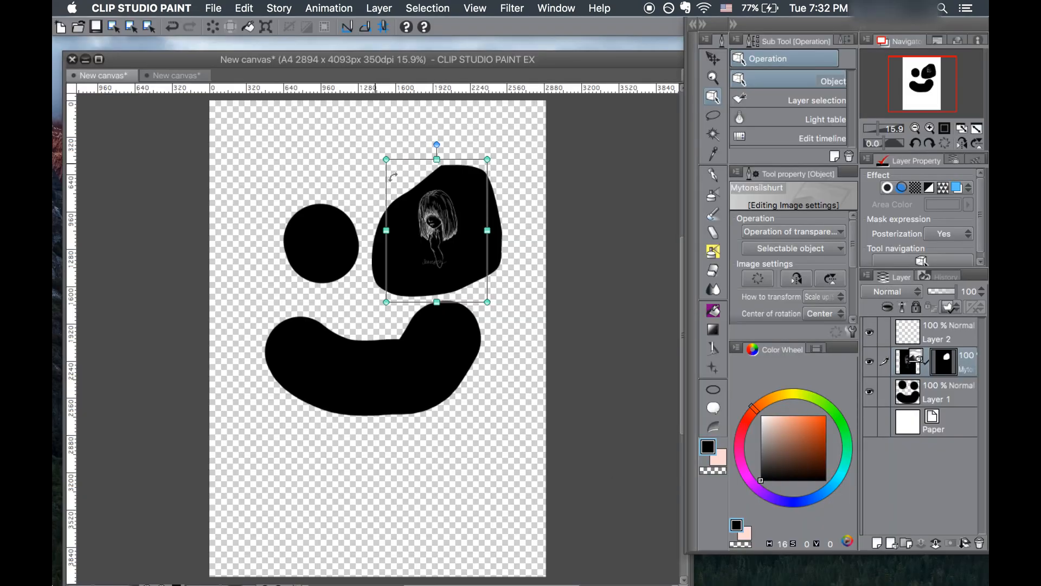
Shrink the imported pattern's tiles to a very fine repeat and rotate them about an offset center of rotation
mouse_move(386, 159)
left_mouse_down()
mouse_move(317, 108)
mouse_move(466, 261)
left_mouse_up()
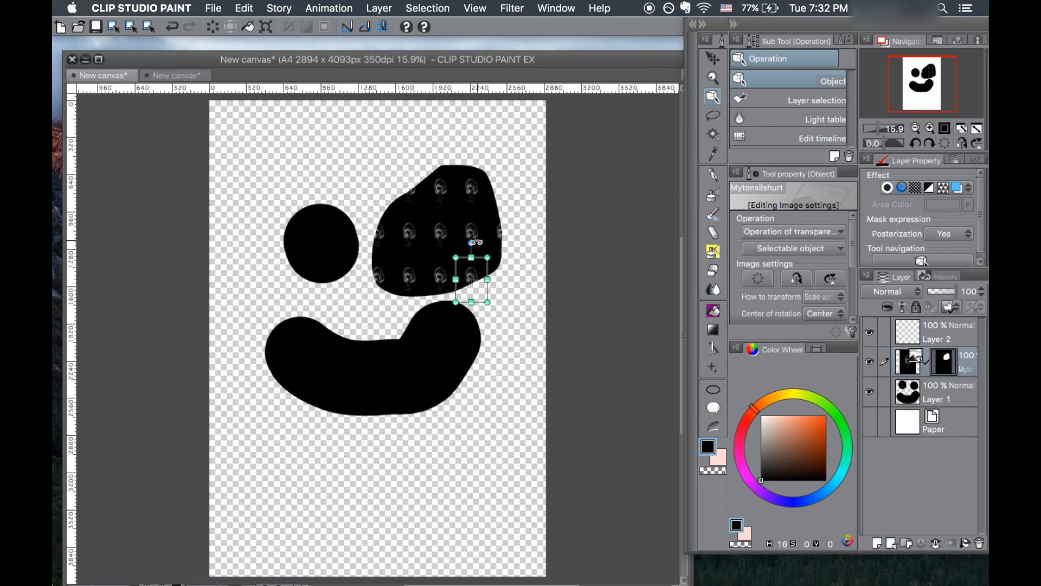
left_click_drag(458, 259, 488, 302)
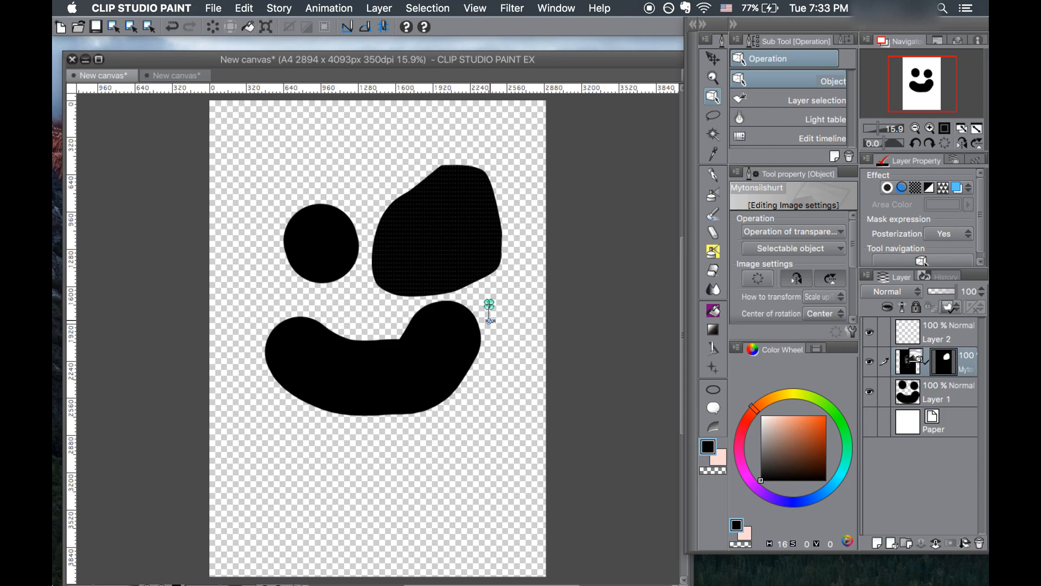
left_click_drag(489, 321, 509, 279)
left_click_drag(490, 321, 534, 316)
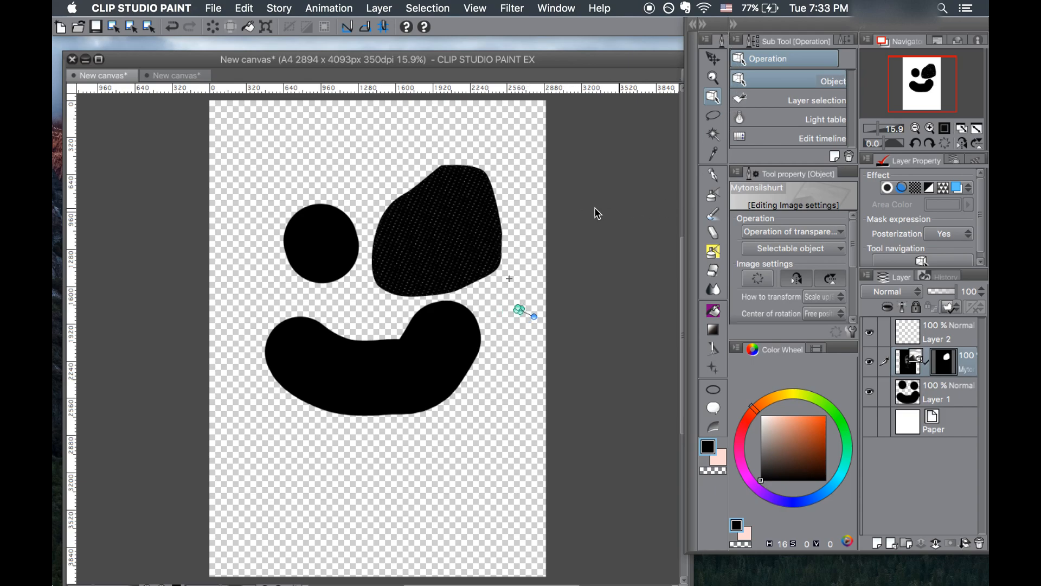
Rotate the imported pattern further, then delete its layer mask without applying it along with the pattern layer
left_click_drag(510, 278, 504, 495)
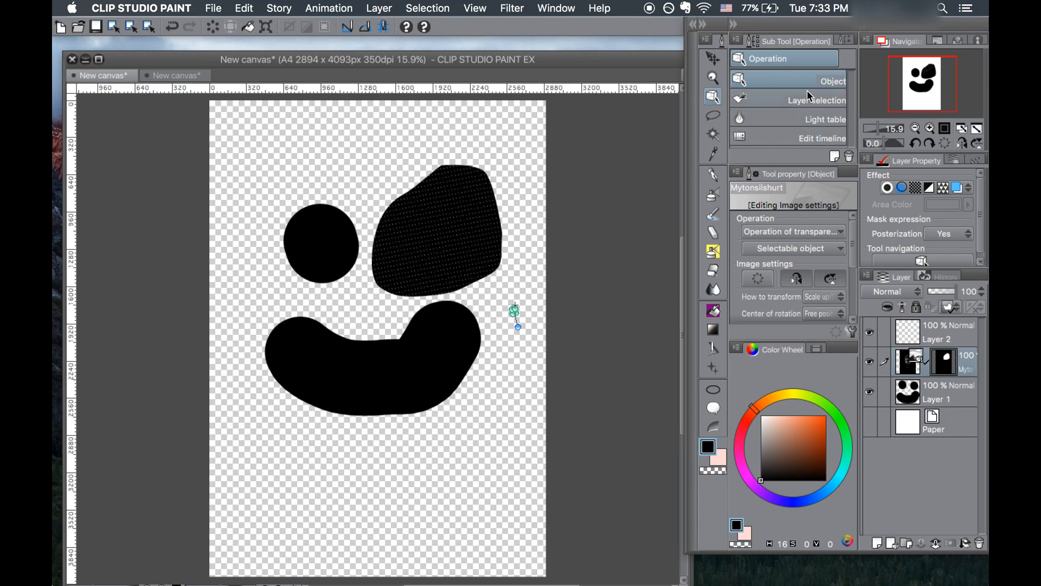
left_click(940, 404)
left_click(944, 362)
left_click(979, 543)
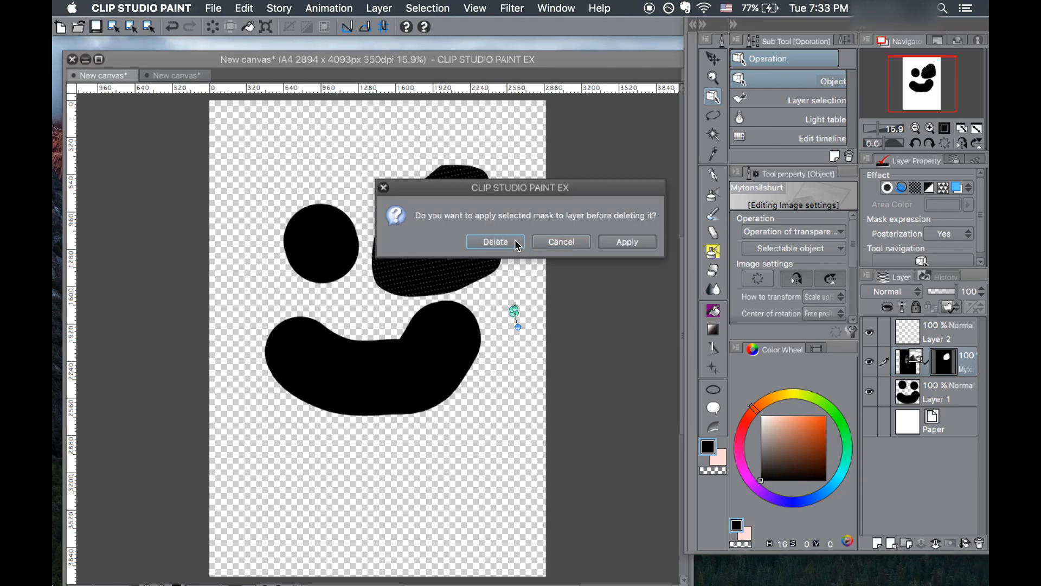
left_click(494, 241)
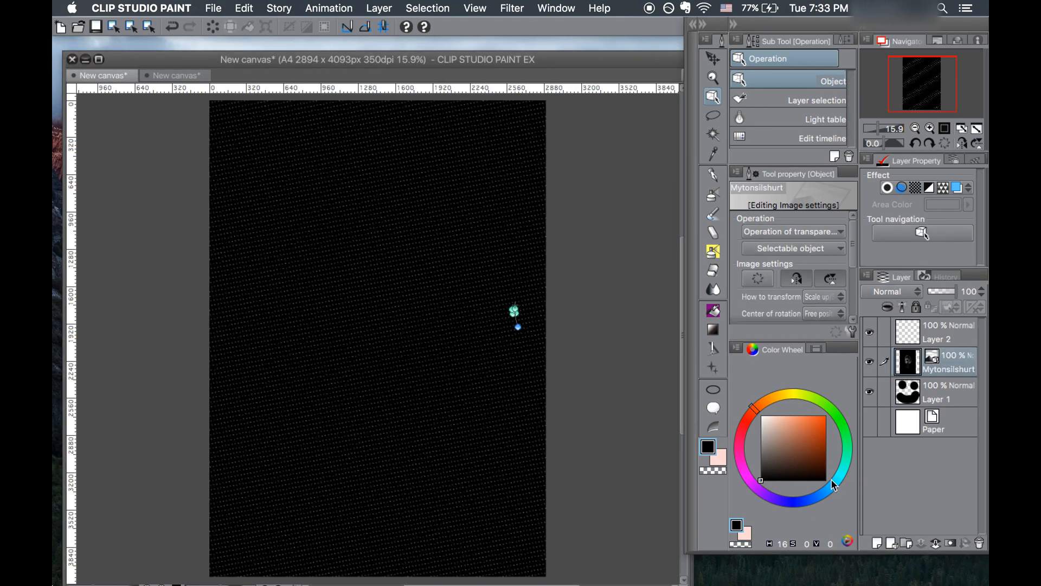
left_click(980, 543)
Add two raster layers above the face and stamp an orange-brown Turnip pen dot as a nose on Layer 4
left_click(877, 543)
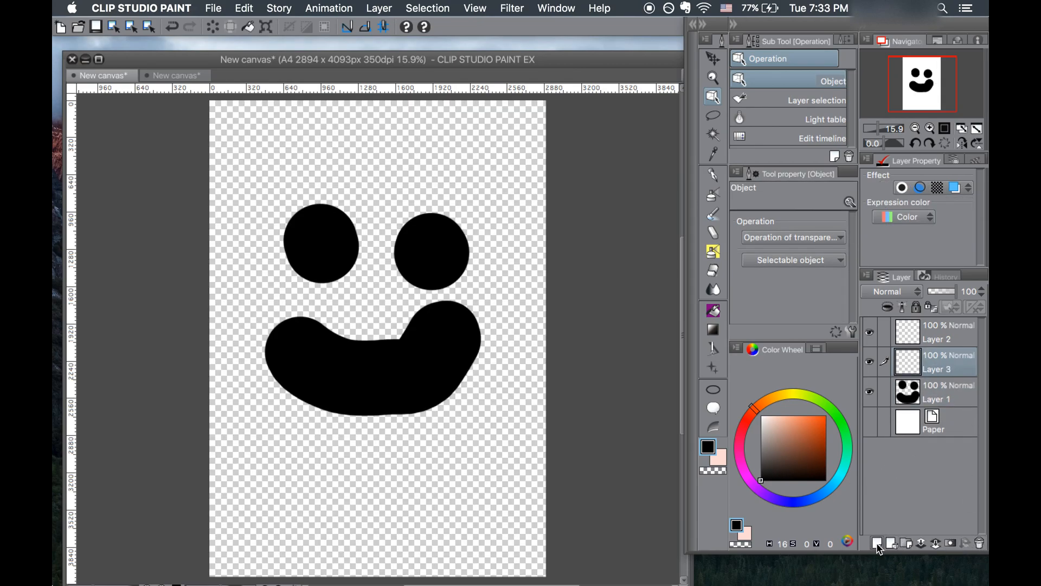
left_click(878, 542)
left_click(800, 436)
left_click(713, 174)
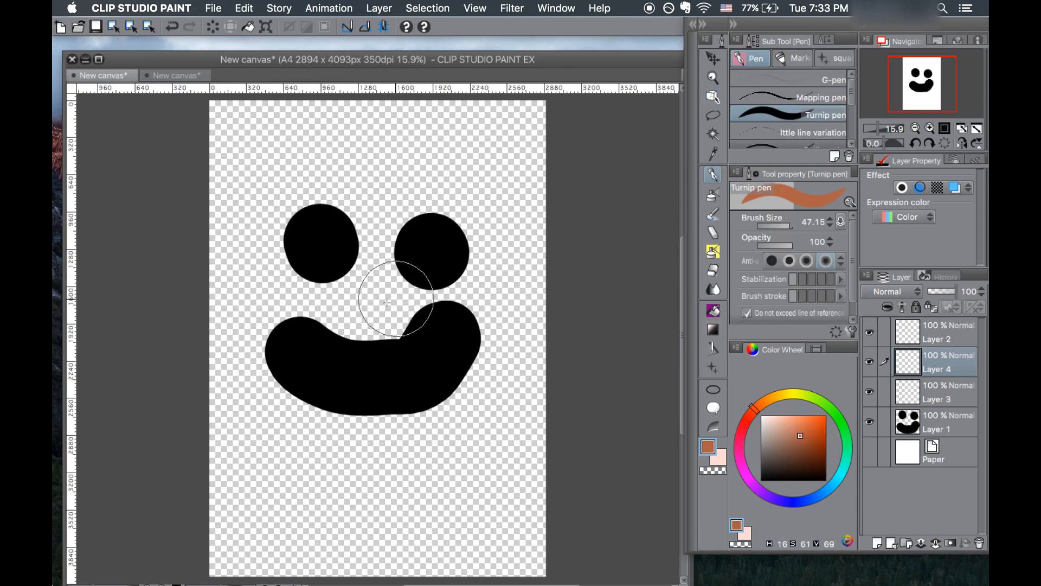
left_click(384, 303)
Stamp a pale yellow dot beside the mouth's left end on Layer 3 and show the Paper layer
left_click(924, 382)
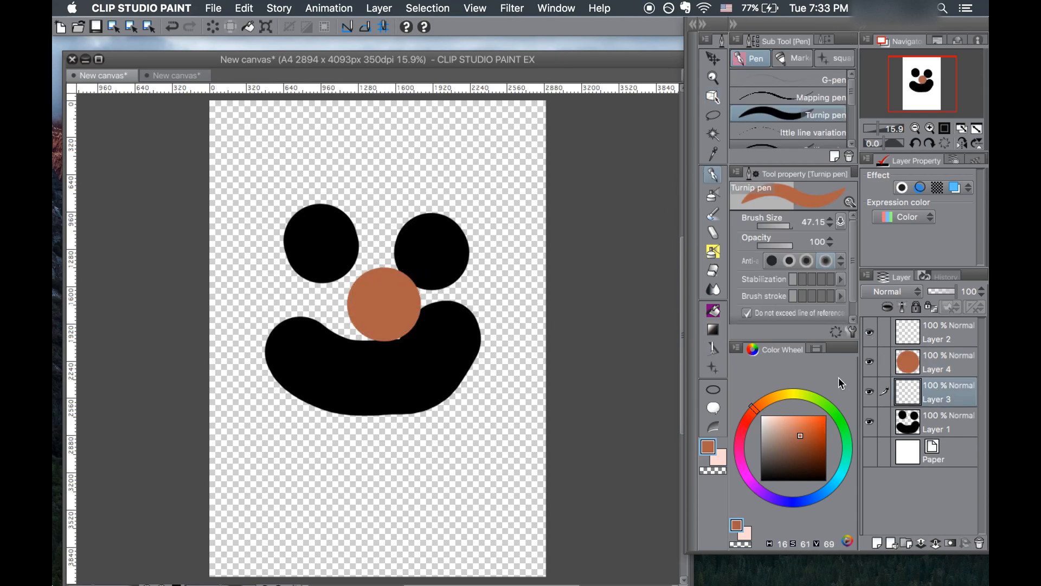
left_click(779, 393)
left_click(787, 422)
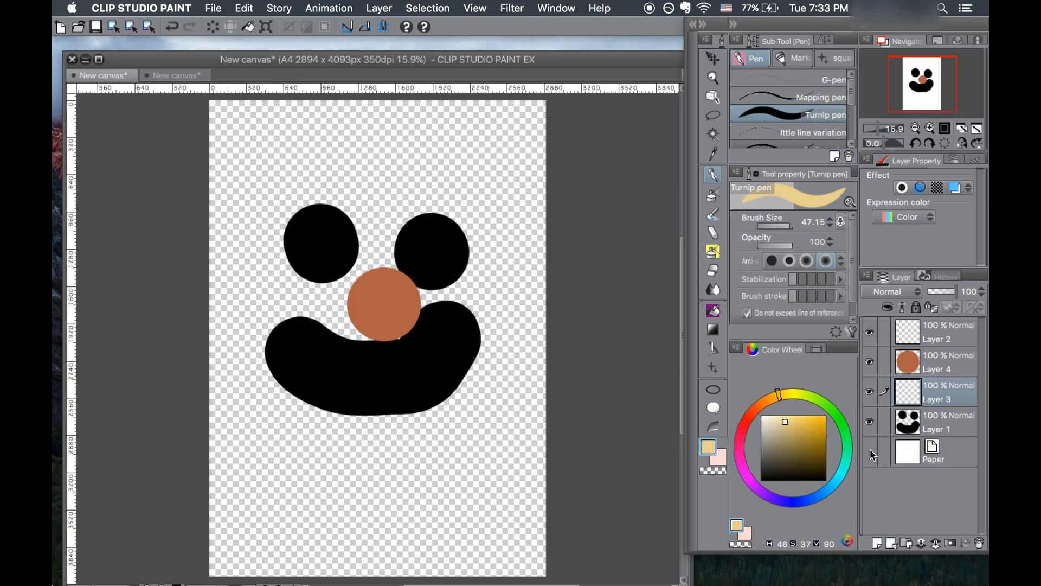
left_click(870, 450)
left_click(260, 331)
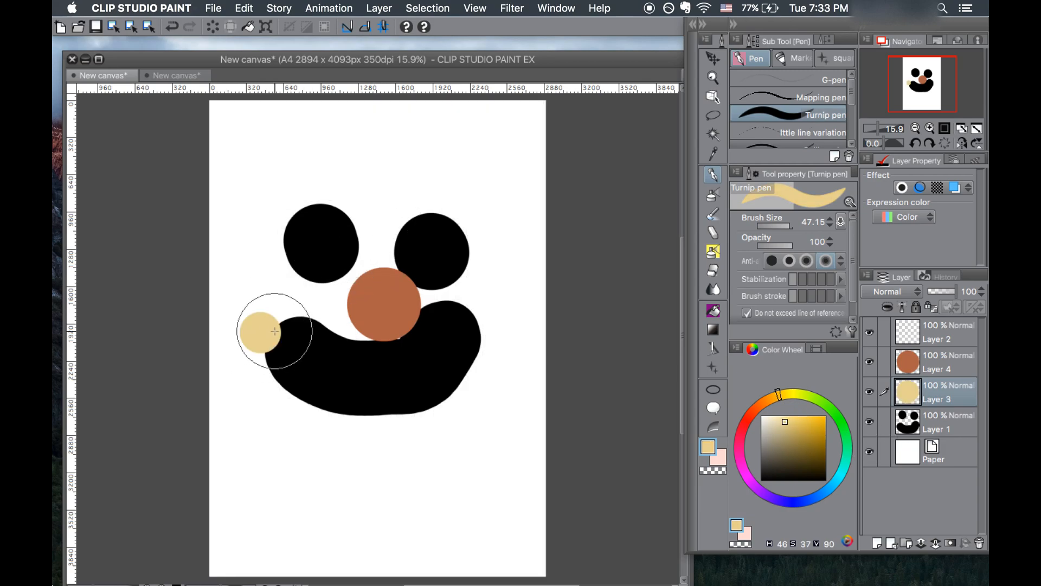
Select Layers 4, 3 and 1 by enclosing their artwork with the Layer selection tool, and move them together
left_click(712, 96)
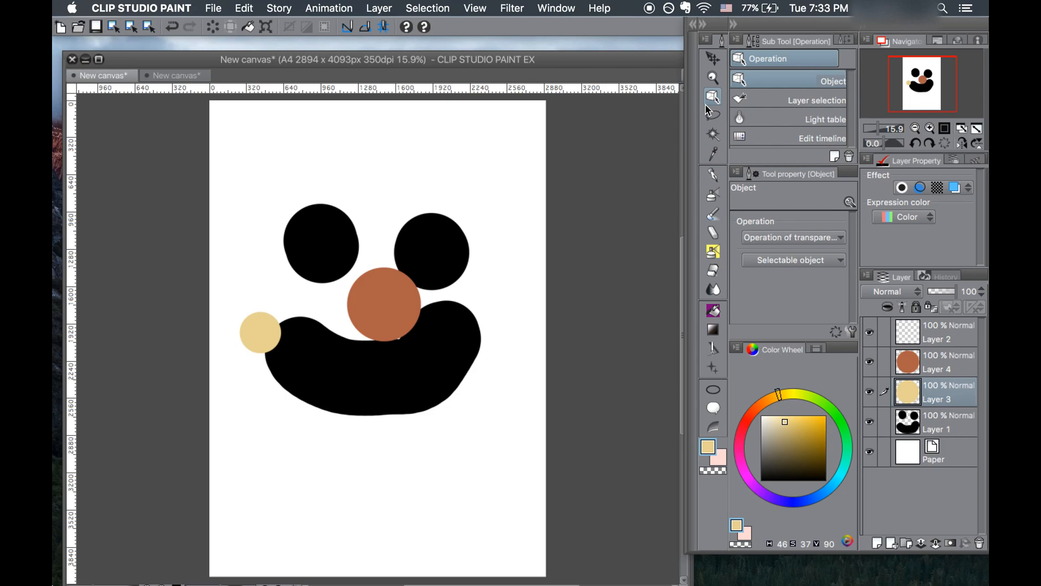
left_click(800, 102)
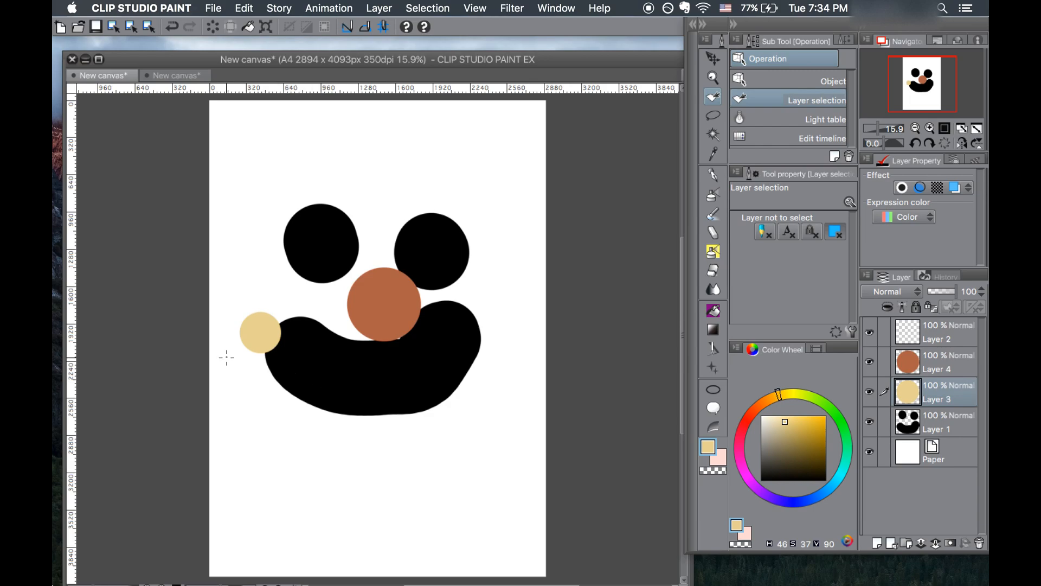
left_click_drag(245, 302, 277, 341)
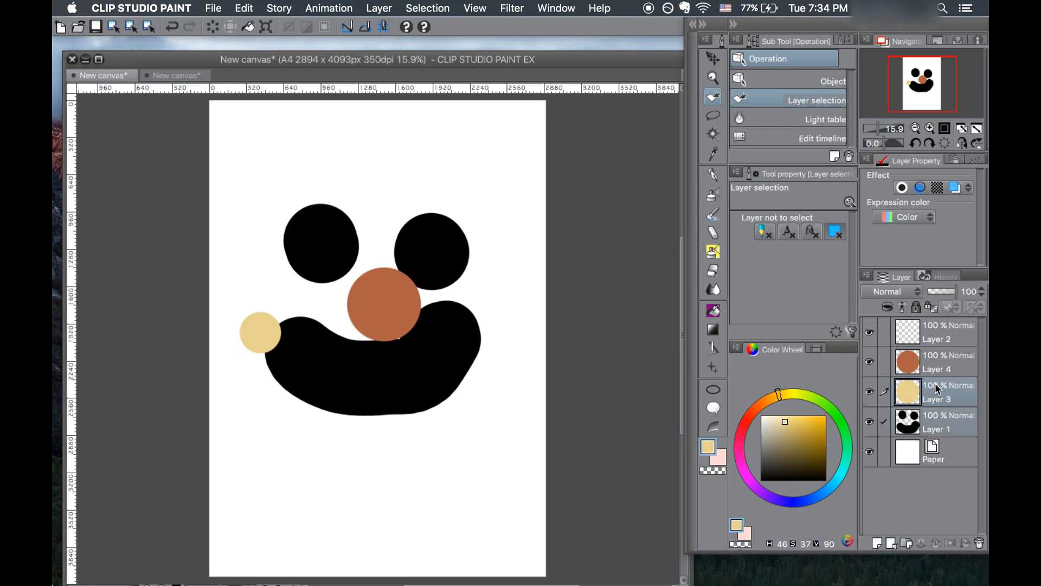
left_click_drag(293, 169, 516, 420)
left_click_drag(223, 173, 598, 445)
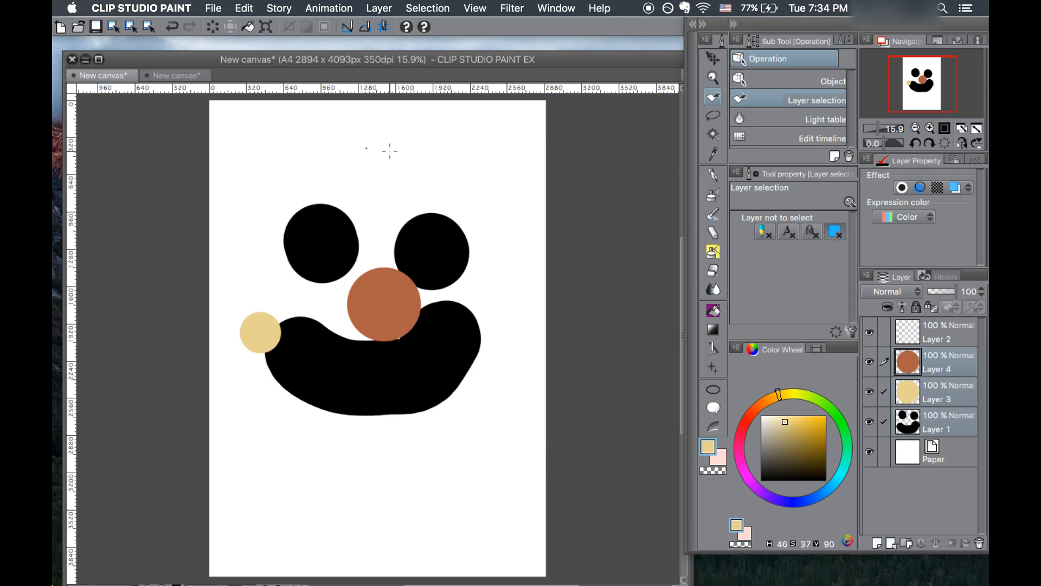
left_click(713, 58)
mouse_move(500, 180)
left_mouse_down()
mouse_move(455, 228)
mouse_move(467, 274)
mouse_move(495, 183)
left_mouse_up()
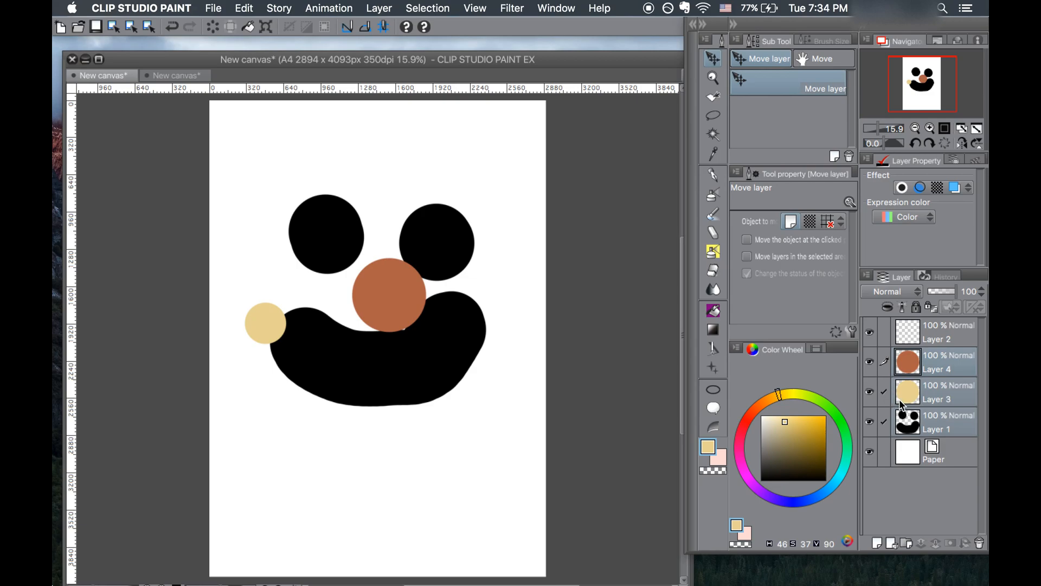
Deselect Layers 3 and 1 to move the nose alone, then reselect them and move all three layers together
left_click(882, 395)
left_click(884, 421)
mouse_move(490, 322)
left_mouse_down()
mouse_move(515, 282)
mouse_move(512, 345)
mouse_move(480, 335)
left_mouse_up()
left_click(883, 391)
left_click(883, 421)
left_click_drag(469, 282, 490, 279)
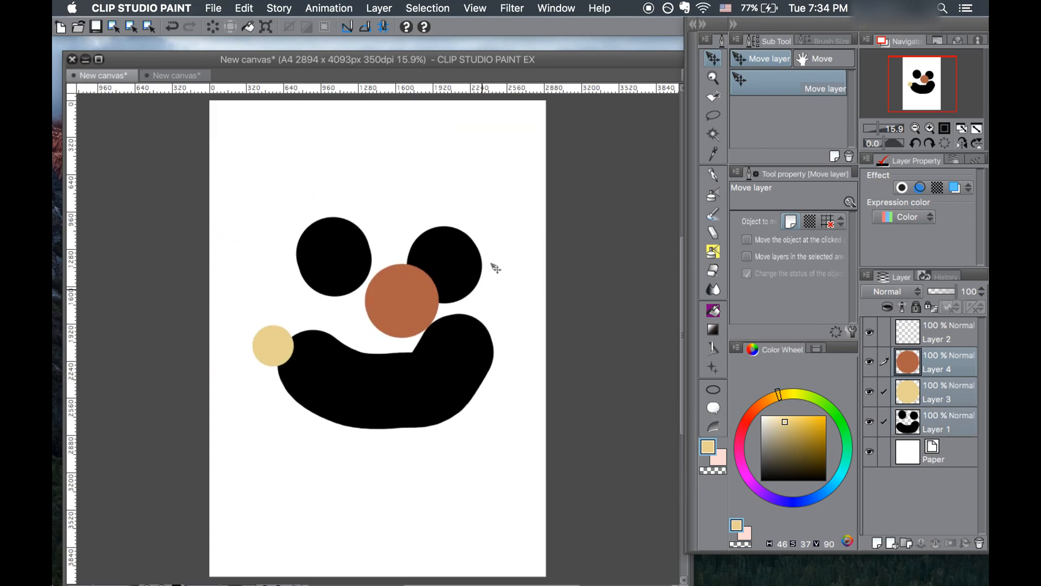
Review the available story page, animation and layer commands
left_click(714, 116)
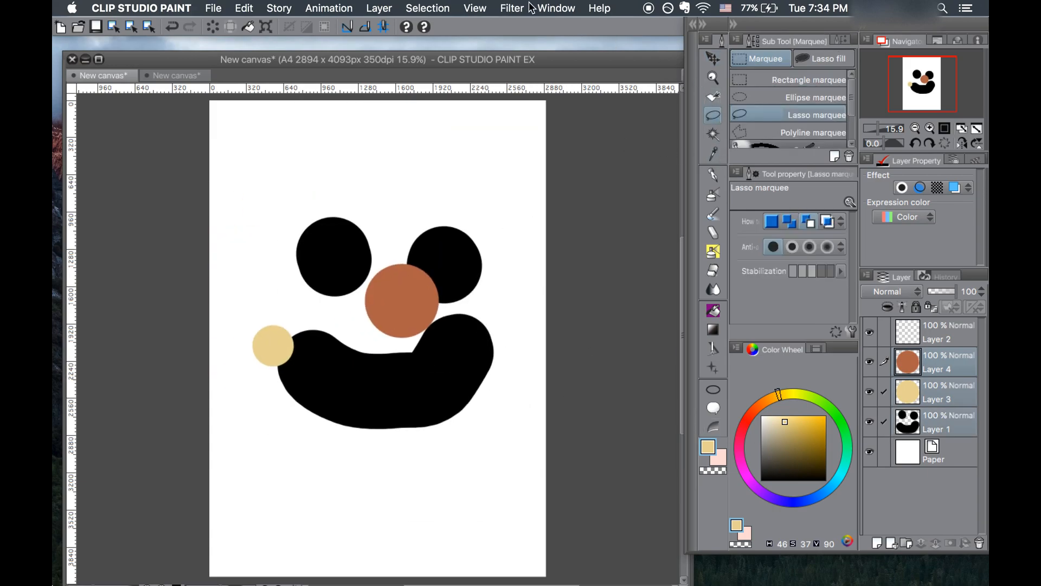
left_click(291, 6)
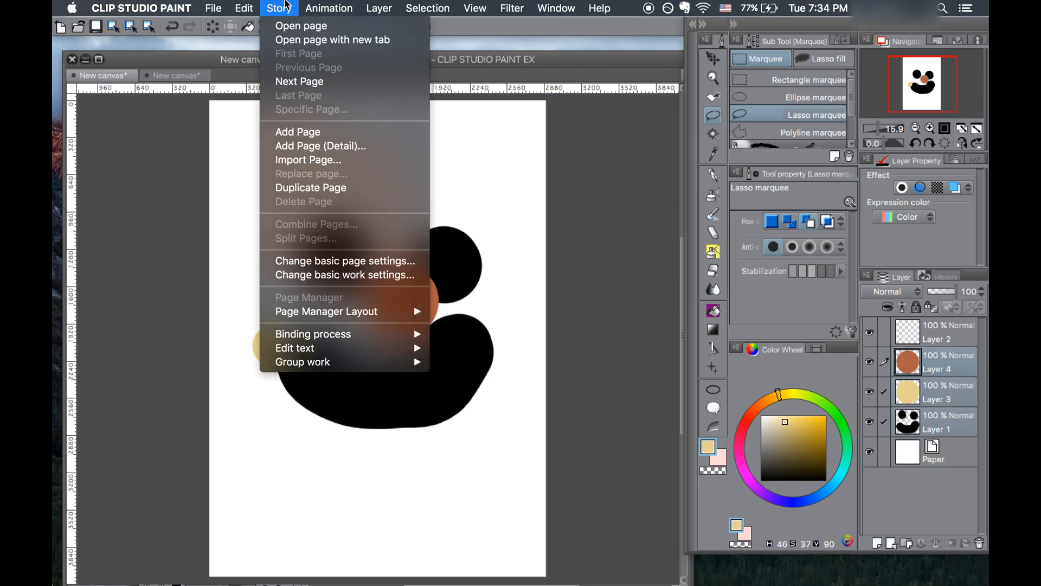
mouse_move(321, 5)
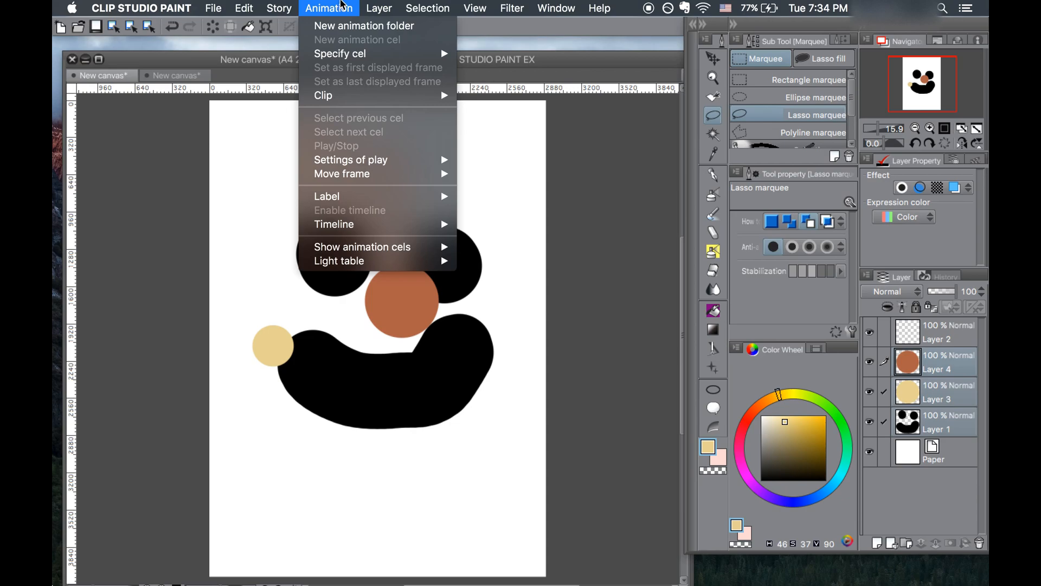
mouse_move(394, 5)
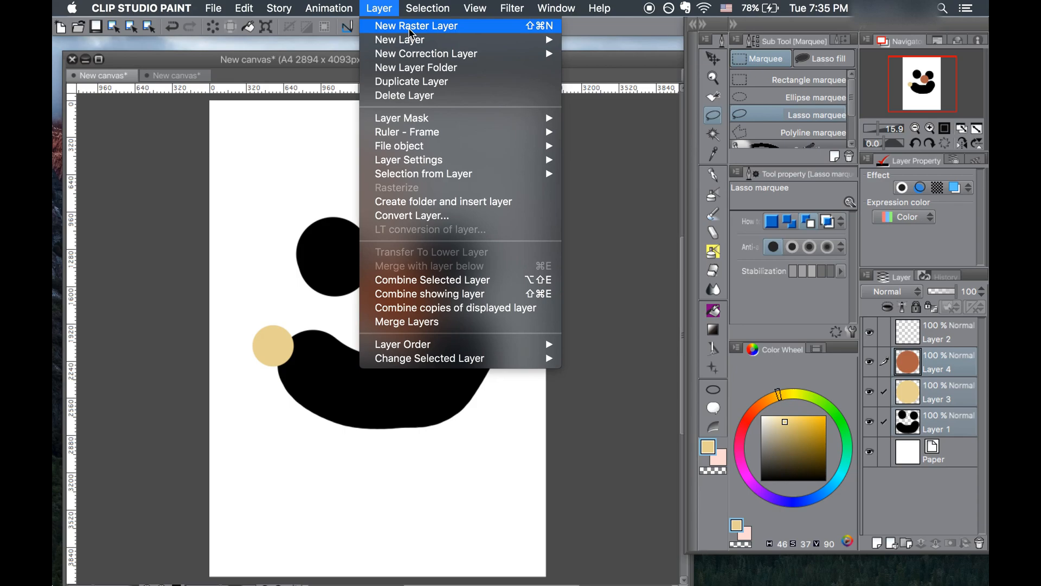
left_click(384, 9)
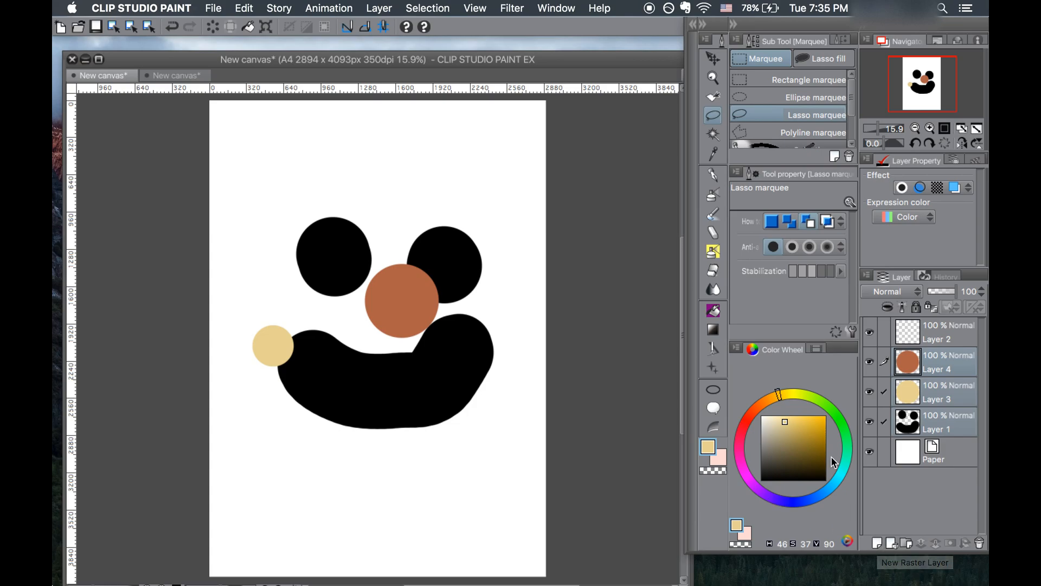
Delete Layer 4, Layer 3 and Layer 1 to clear the canvas
left_click(950, 366)
left_click(979, 544)
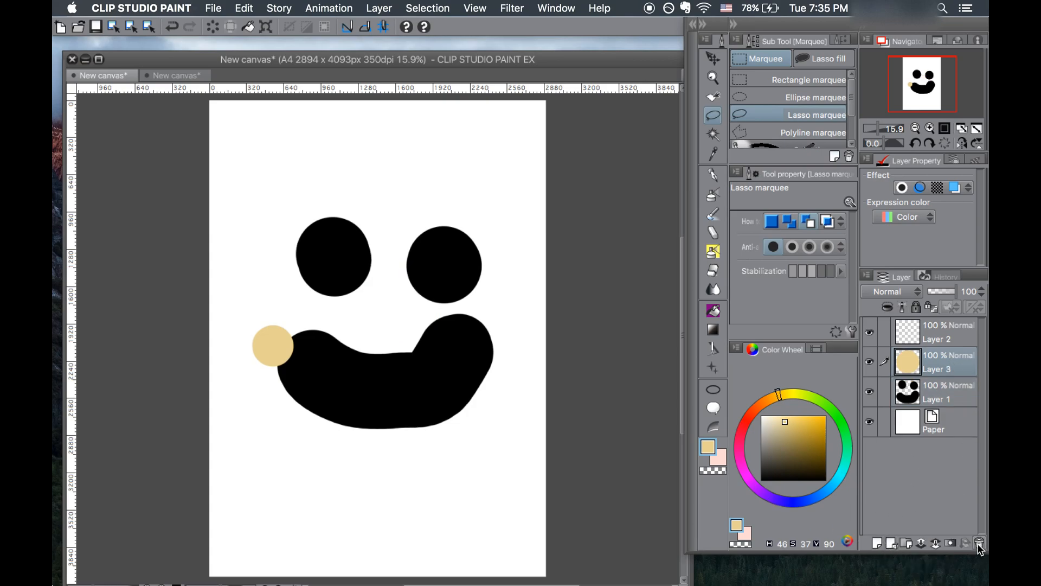
left_click(979, 544)
left_click(979, 544)
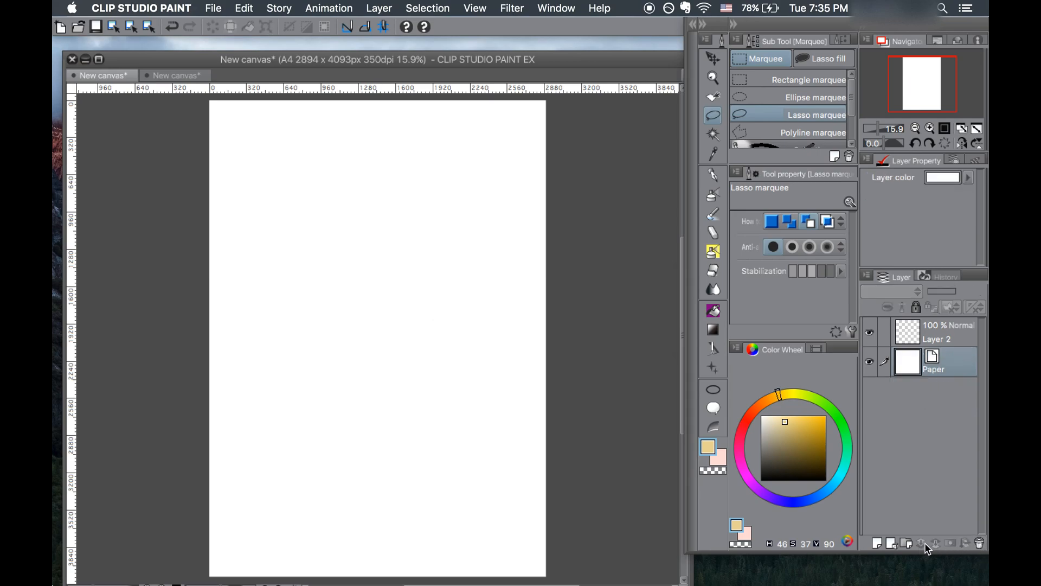
Add a vector layer and draw an eye with crossing corner lines and a pupil, using a black 10.48 Turnip pen
left_click(892, 543)
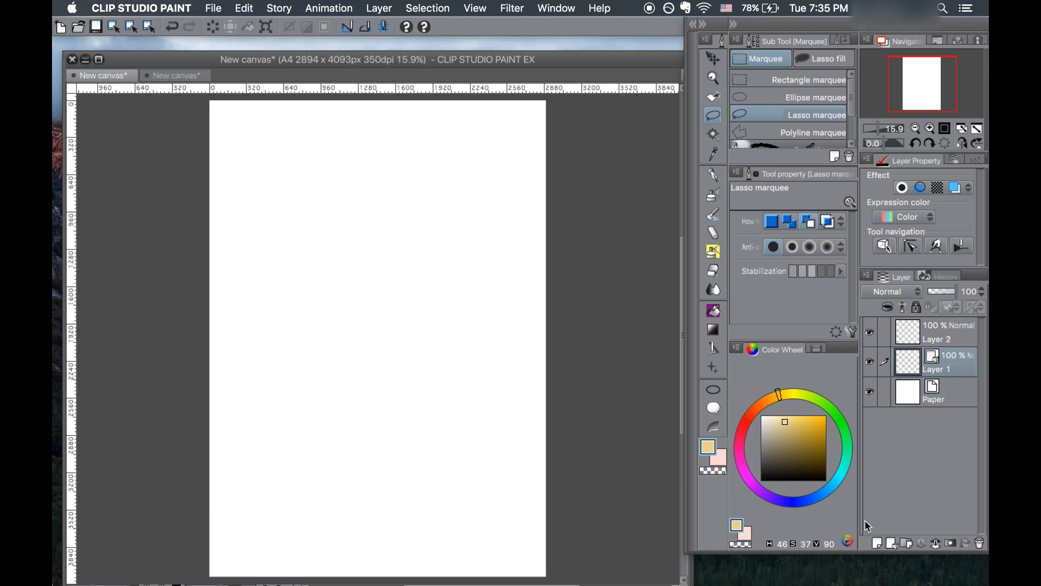
left_click(714, 175)
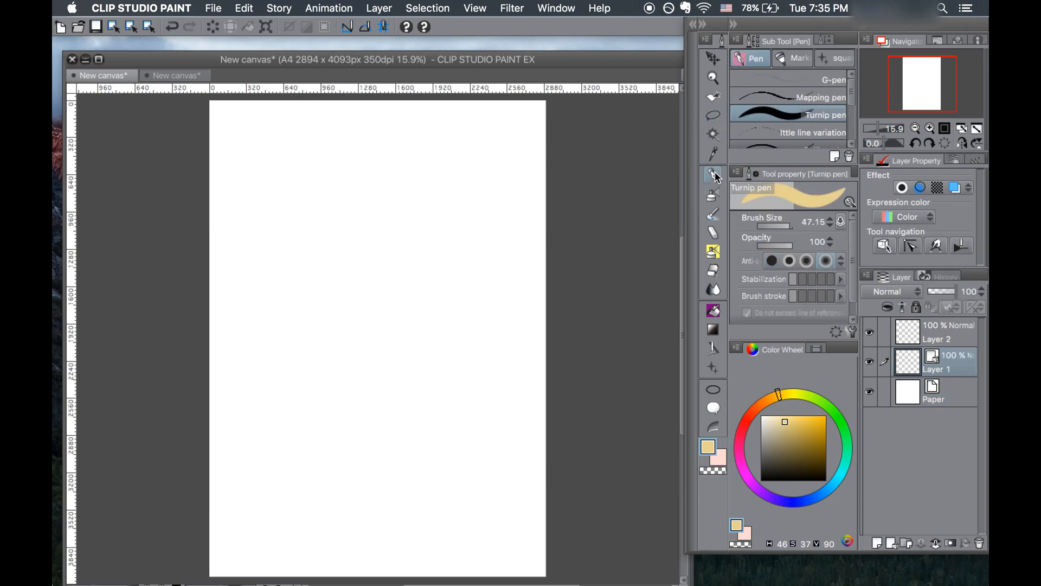
left_click(761, 480)
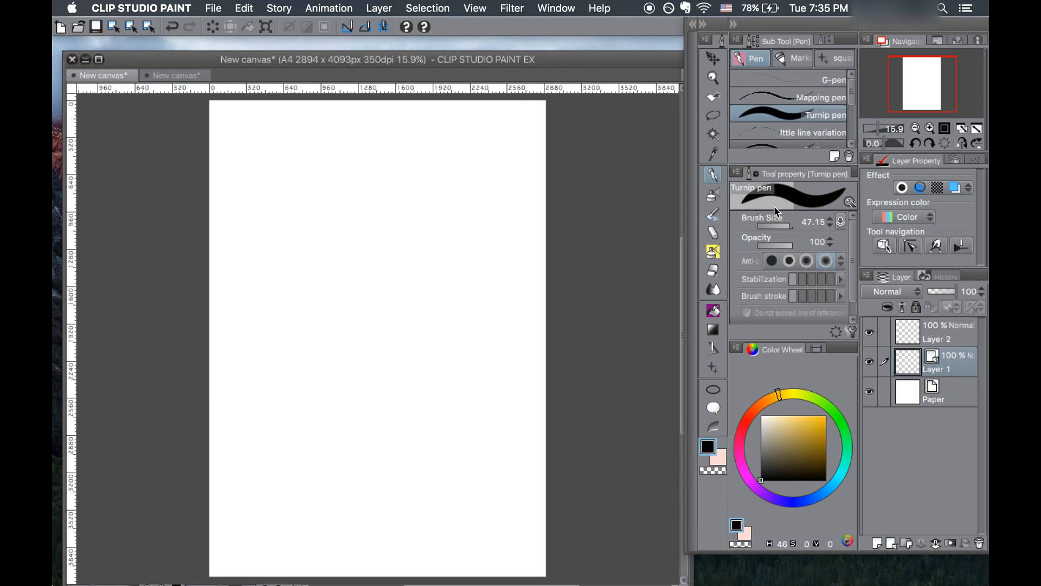
left_click_drag(786, 223, 774, 222)
mouse_move(371, 259)
left_mouse_down()
mouse_move(411, 196)
mouse_move(459, 296)
left_mouse_up()
left_click_drag(368, 193, 475, 266)
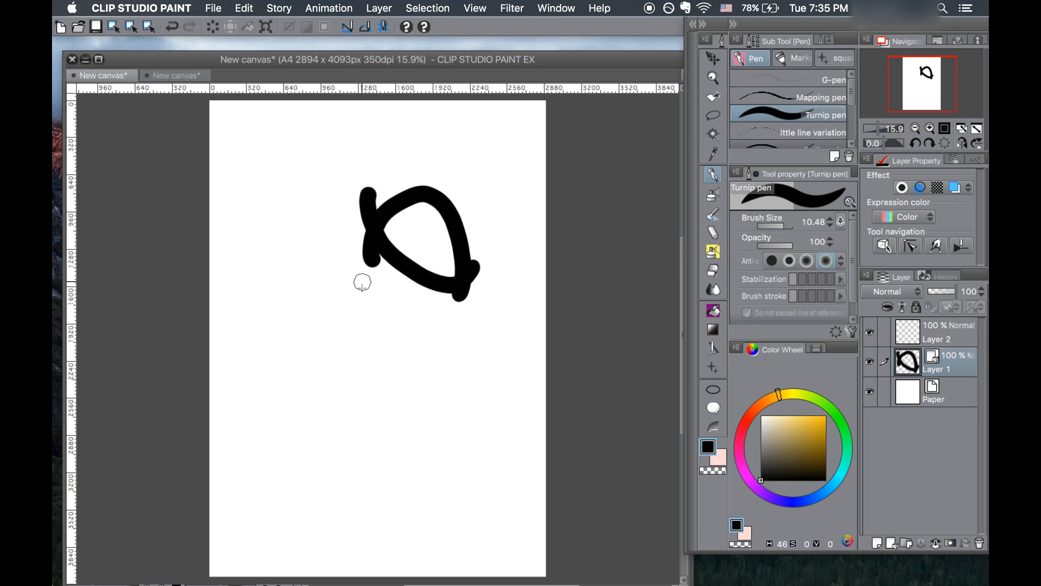
mouse_move(415, 212)
left_mouse_down()
mouse_move(416, 241)
mouse_move(423, 231)
left_mouse_up()
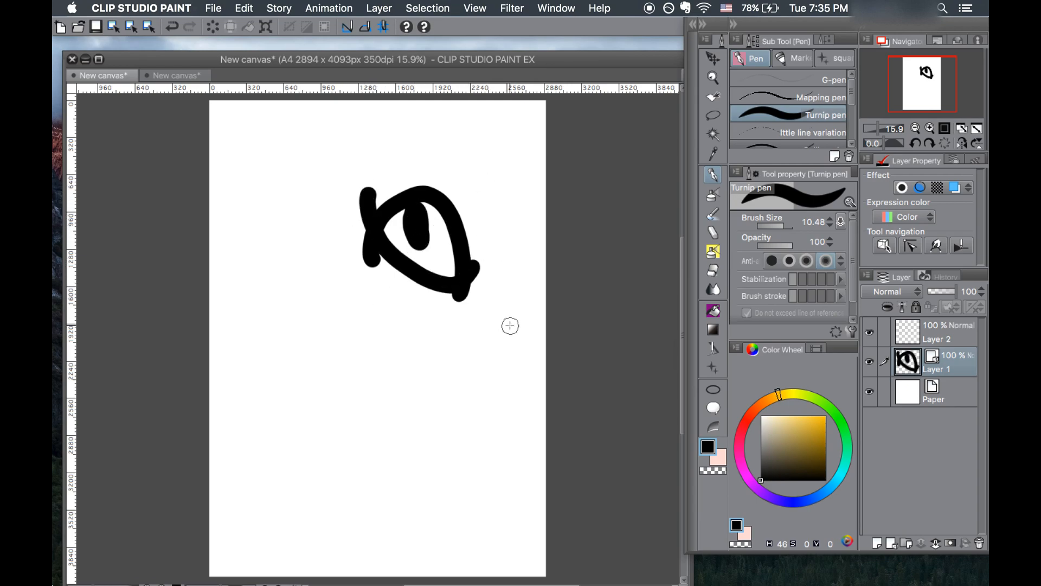
Erase the eye's overshooting line ends with the Block eraser set to erase vectors up to their intersections
left_click(714, 271)
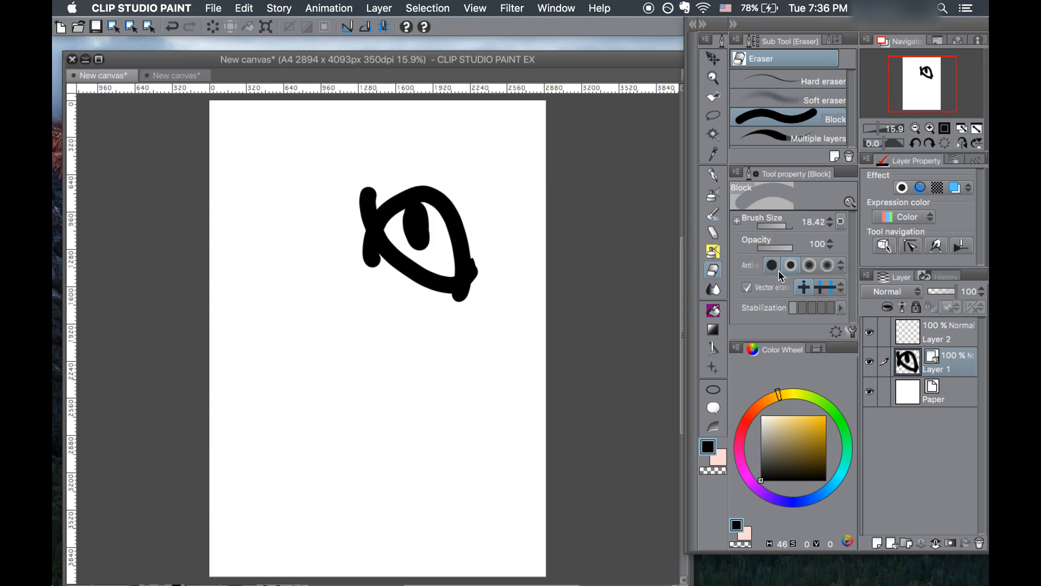
left_click(960, 143)
left_click(976, 129)
left_click(962, 143)
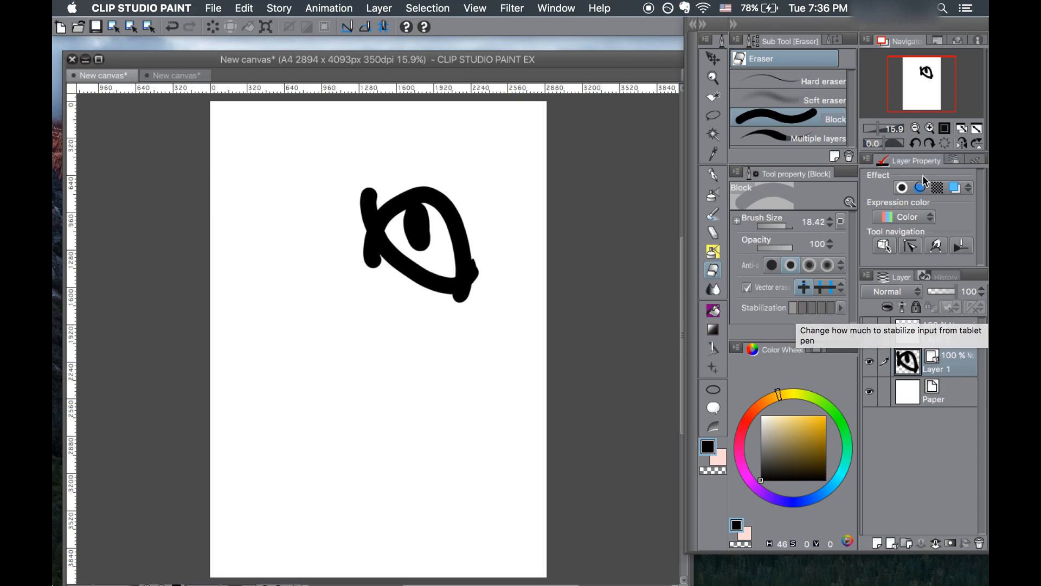
key("super+shift+n")
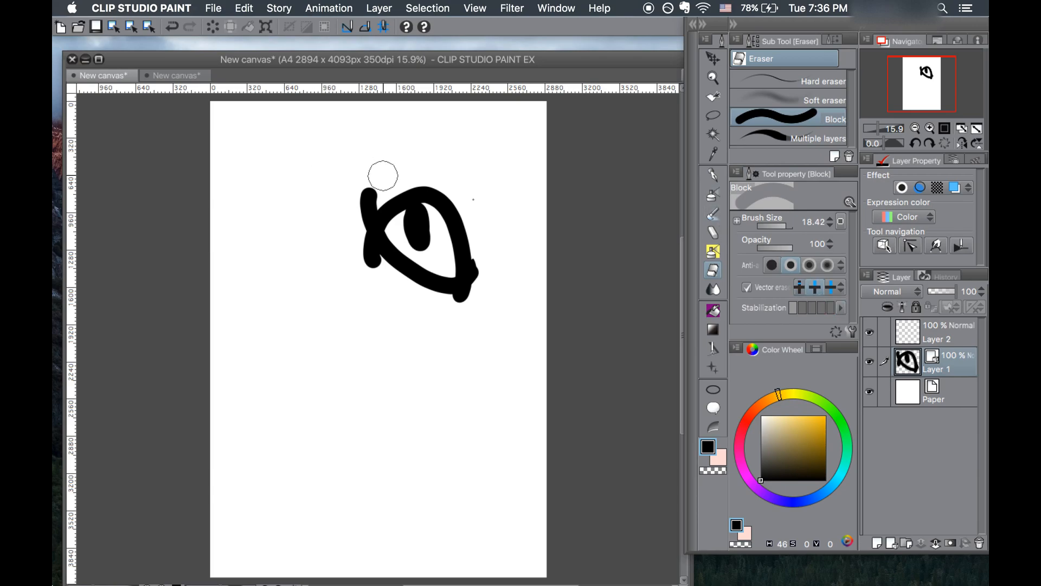
mouse_move(367, 184)
left_mouse_down()
mouse_move(336, 278)
mouse_move(345, 320)
mouse_move(367, 262)
left_mouse_up()
mouse_move(474, 323)
left_mouse_down()
mouse_move(462, 297)
mouse_move(481, 258)
left_mouse_up()
left_click_drag(339, 260, 373, 235)
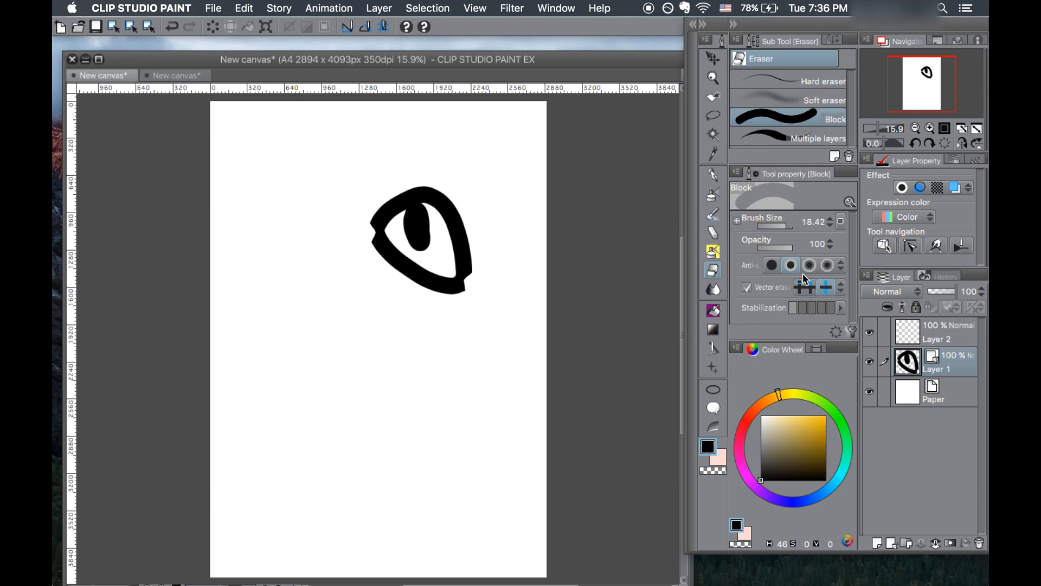
Erase the pupil and the eye outline as whole vector lines with the Block eraser
left_click_drag(414, 223, 437, 234)
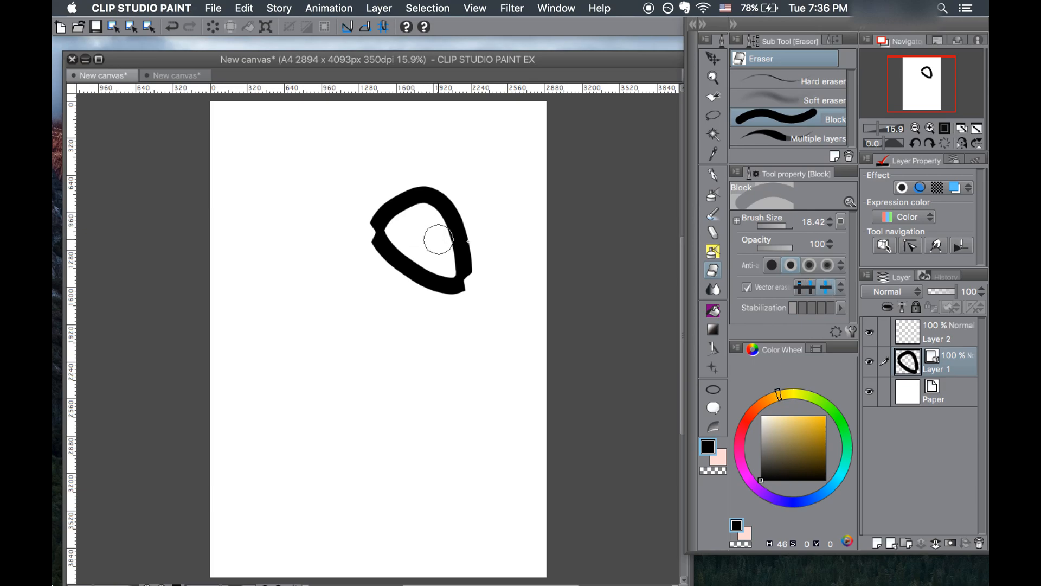
left_click(475, 269)
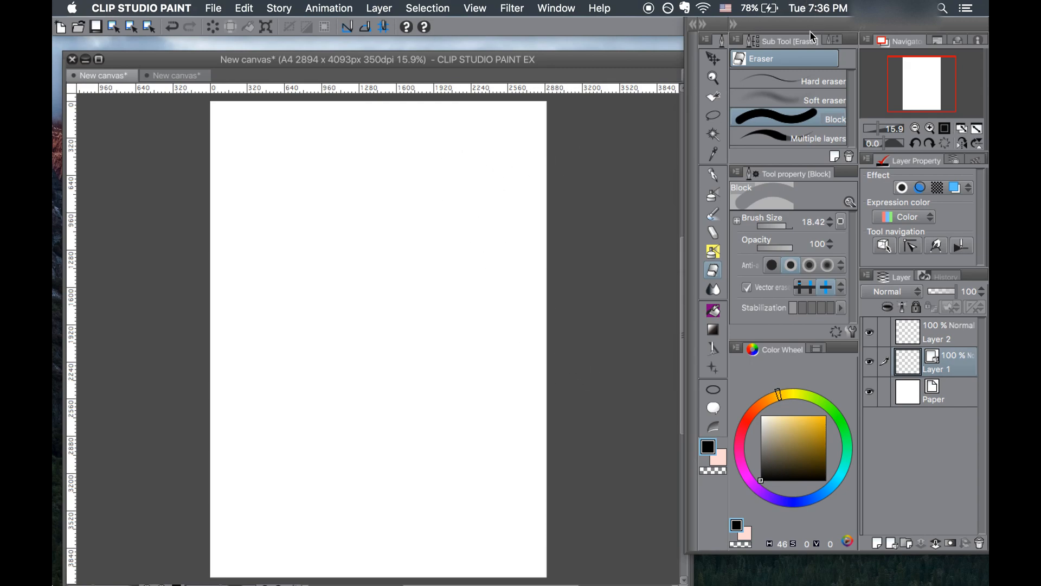
Review the available view and selection commands
left_click(411, 7)
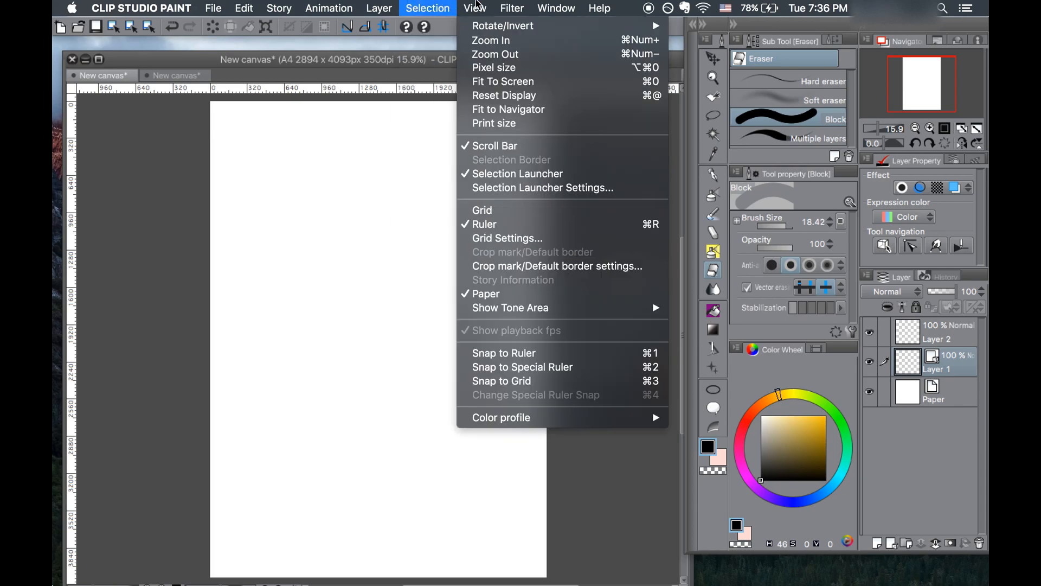
mouse_move(365, 19)
mouse_move(425, 6)
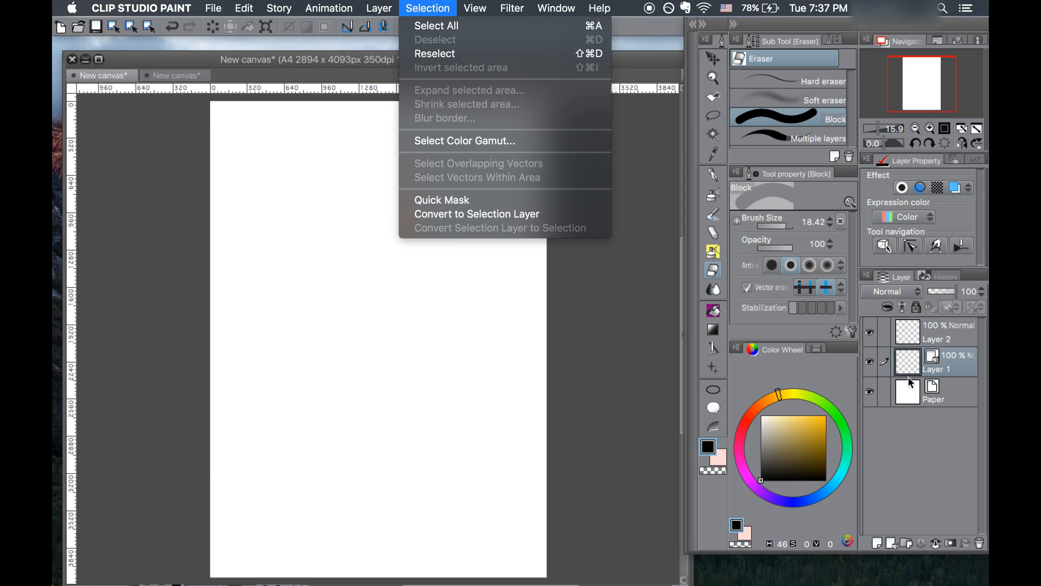
left_click(942, 372)
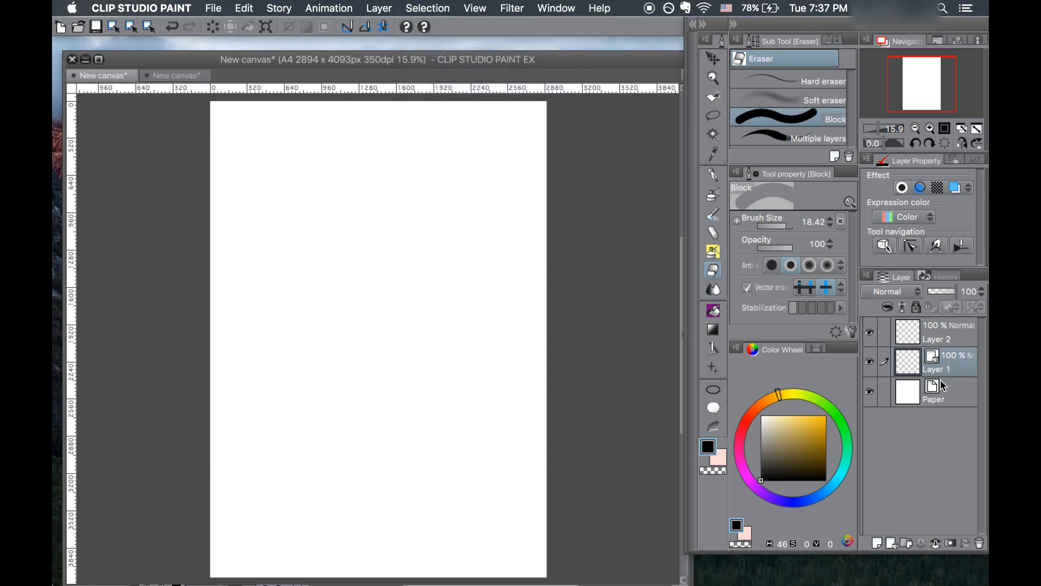
Replace the vector layer with a new raster layer and scribble a teal zigzag (H 174, S 56, V 53) with the Turnip pen
left_click(979, 542)
left_click(882, 540)
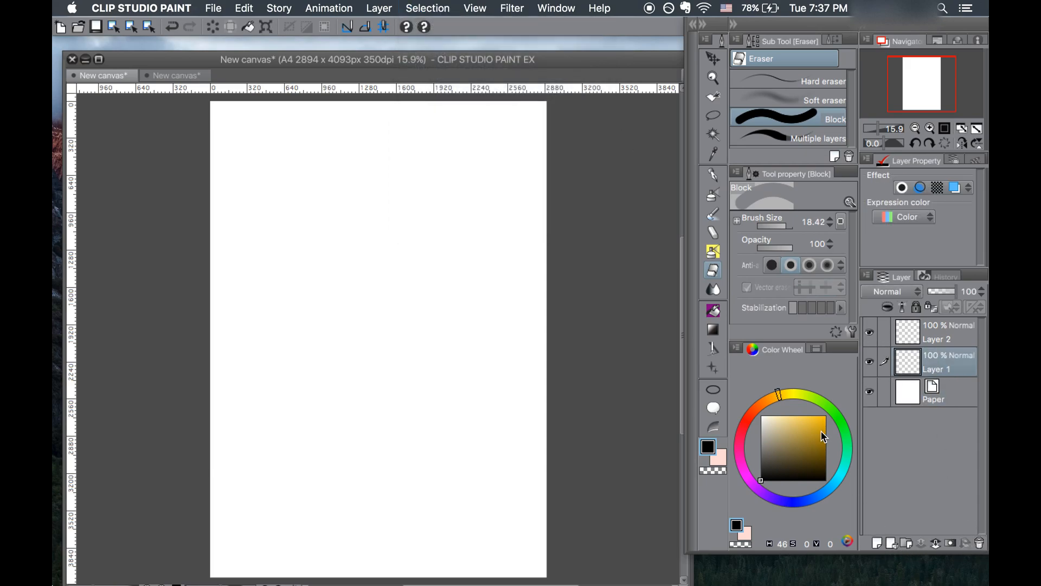
left_click(844, 471)
left_click(798, 446)
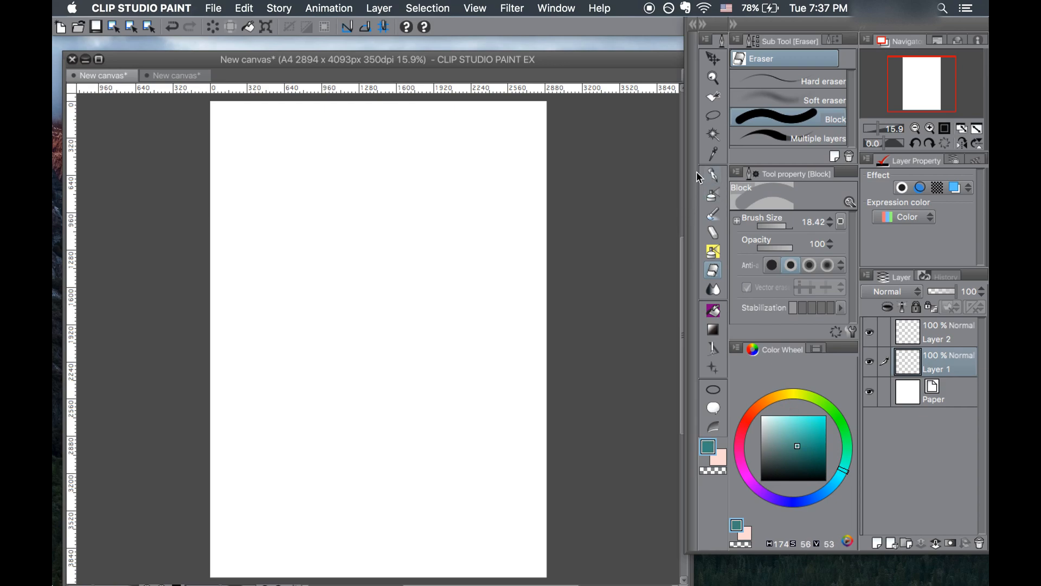
left_click(713, 175)
mouse_move(411, 244)
left_mouse_down()
mouse_move(420, 285)
mouse_move(445, 301)
mouse_move(470, 362)
left_mouse_up()
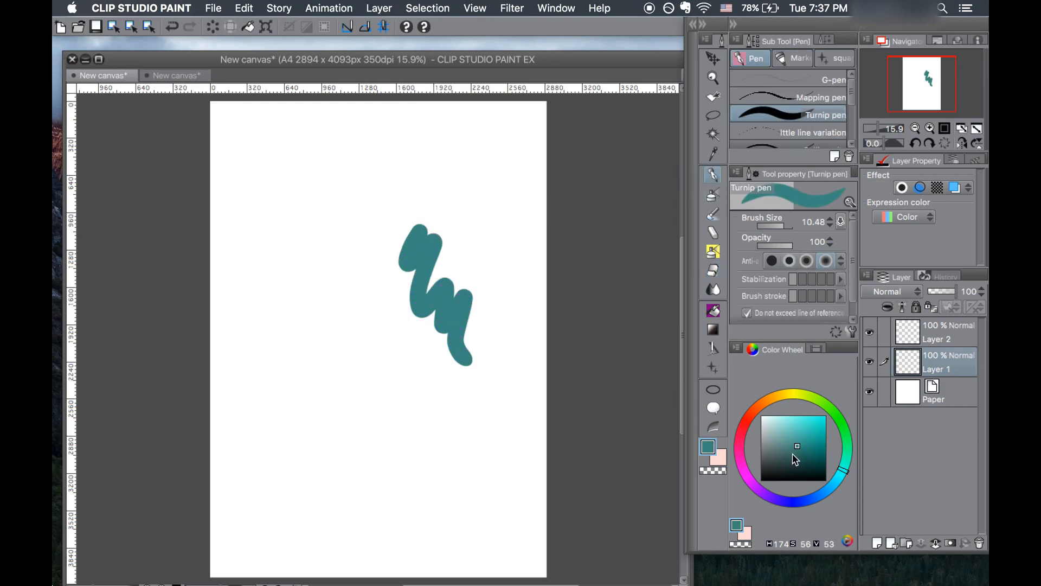
Scribble overlapping beige, green (H 128, S 82, V 54) and magenta (H 298, S 99, V 100) strokes over the teal zigzag
left_click(803, 395)
left_click(774, 429)
mouse_move(388, 259)
left_mouse_down()
mouse_move(415, 285)
mouse_move(464, 375)
left_mouse_up()
left_click(841, 426)
left_click(814, 445)
left_click_drag(388, 266, 469, 397)
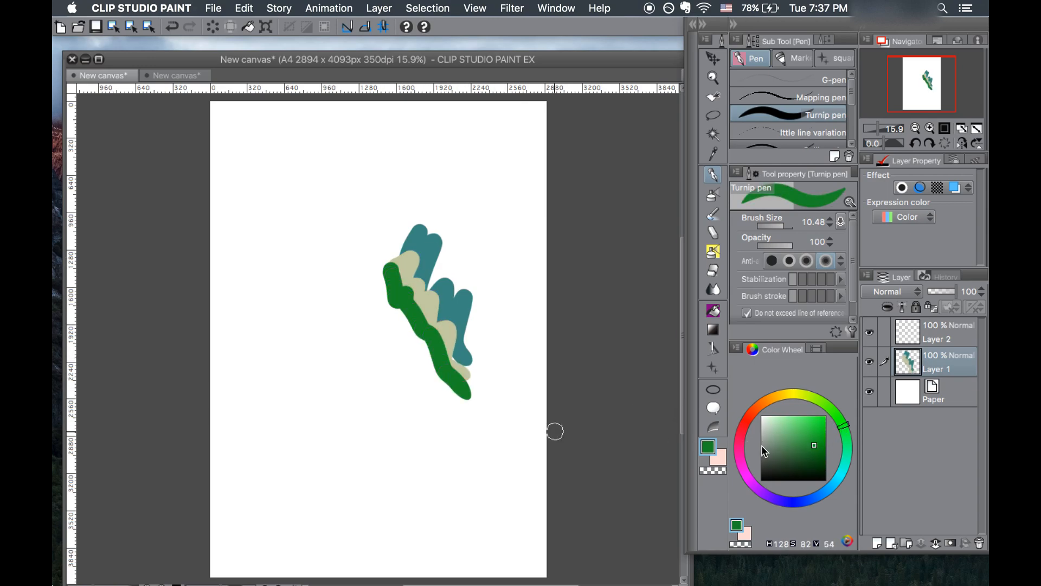
left_click(747, 477)
left_click(825, 416)
left_click_drag(388, 284, 476, 417)
left_click_drag(420, 285, 430, 245)
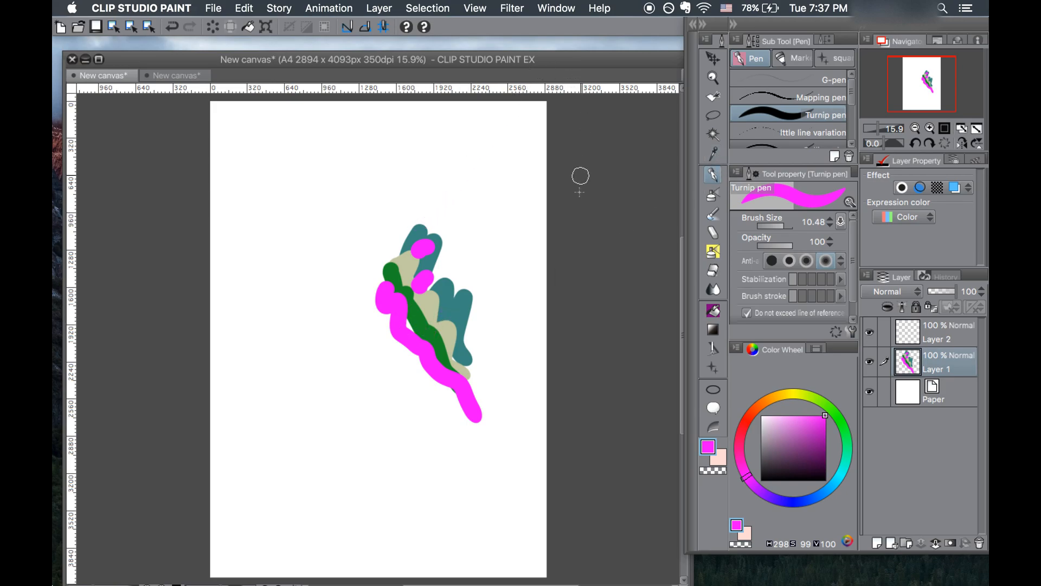
Start a color gamut selection and add the magenta and teal areas of the scribble to it
left_click(462, 6)
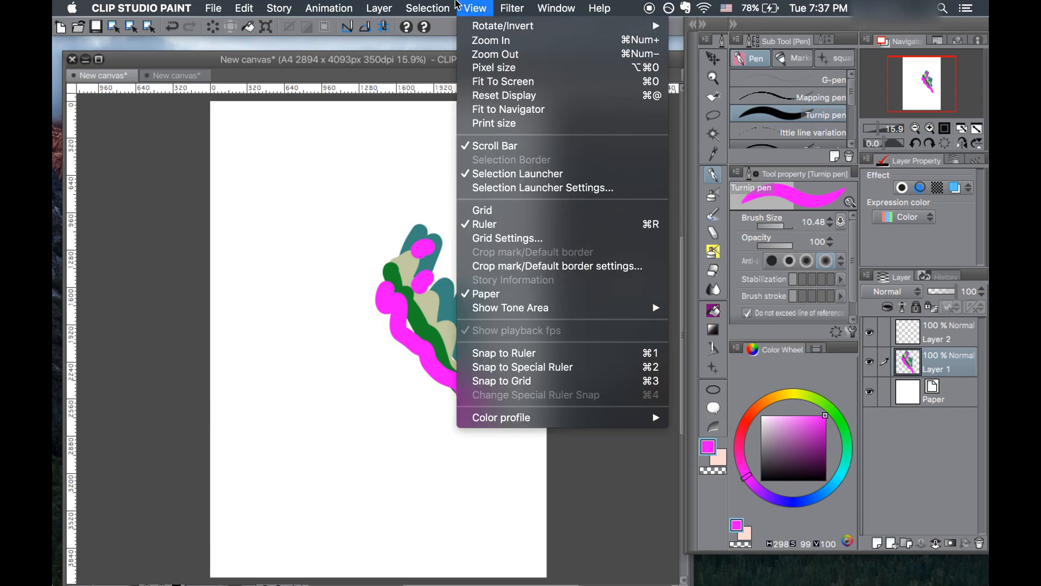
mouse_move(435, 12)
left_click(445, 142)
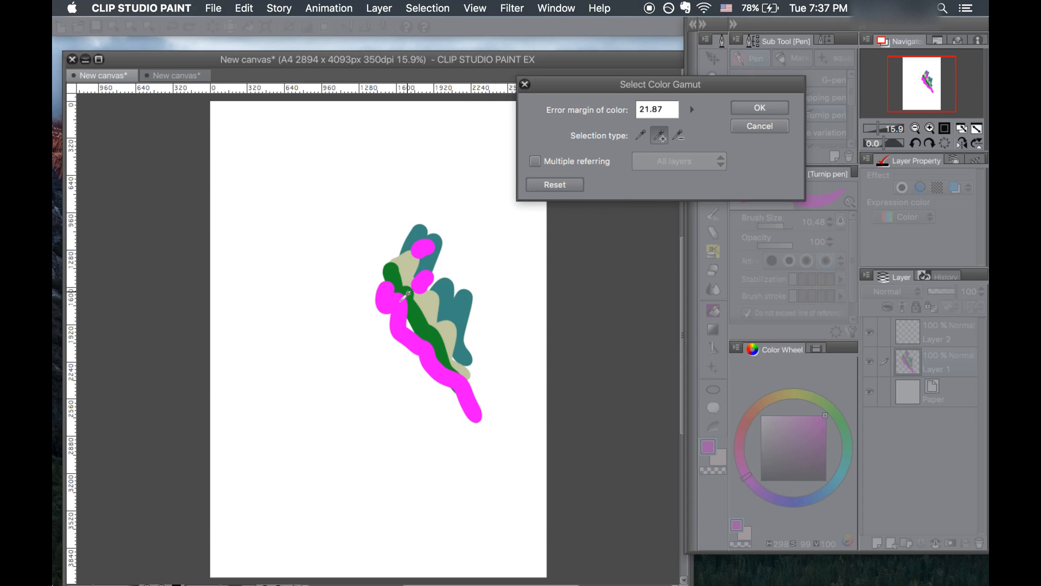
left_click(402, 298)
left_click(579, 189)
left_click(679, 136)
left_click(659, 136)
left_click(420, 343)
left_click(453, 316)
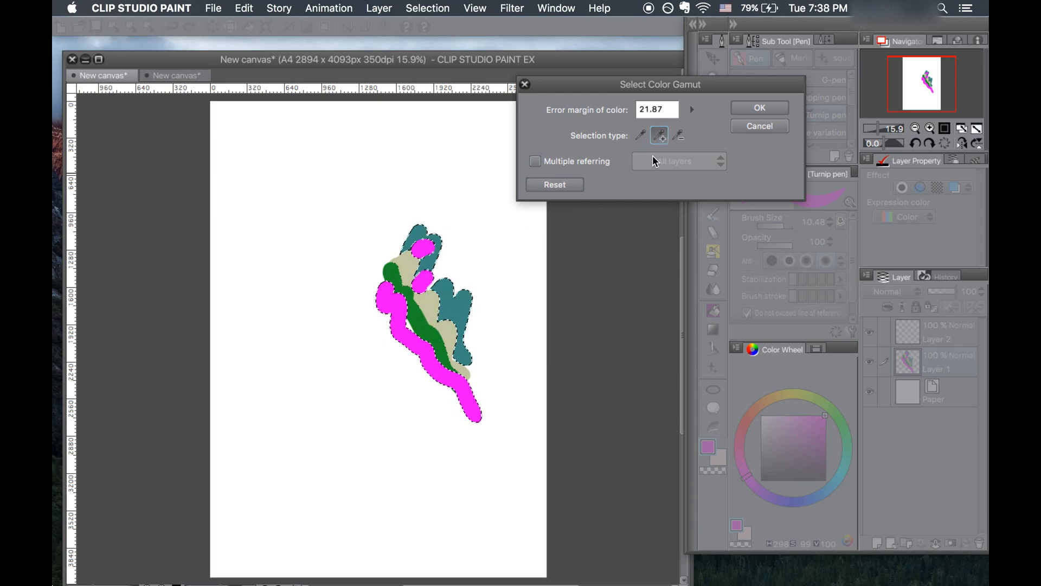
Subtract the teal areas from the color gamut selection and cancel the command
left_click(678, 135)
left_click(456, 307)
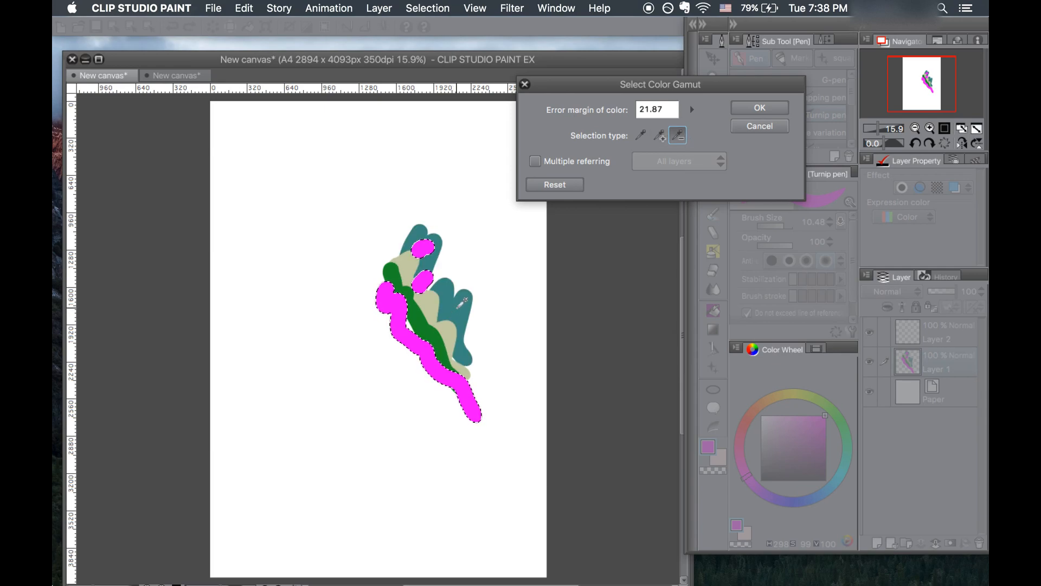
left_click(783, 128)
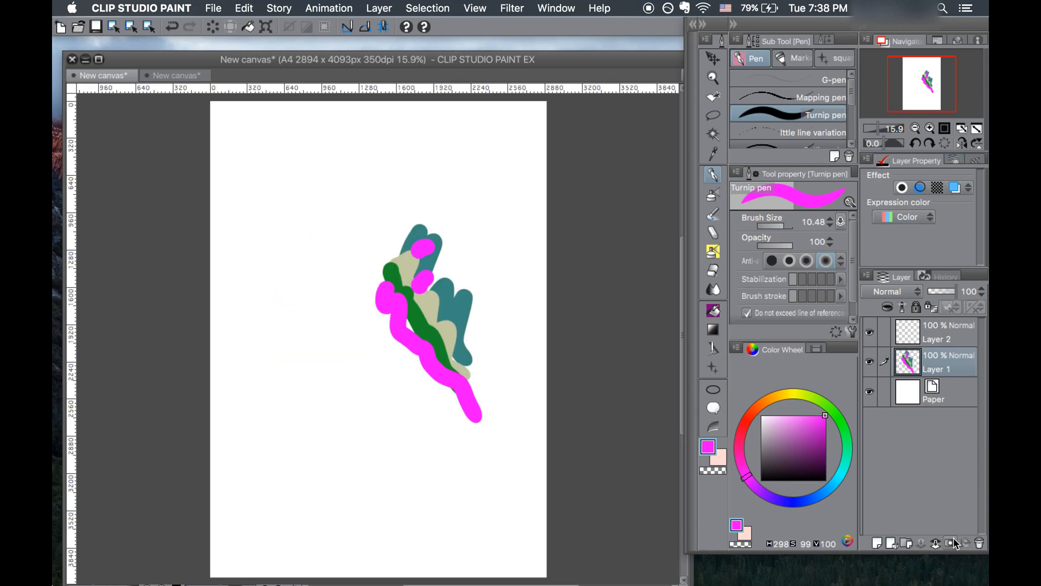
Delete the scribble layer, make Layer 2 active and review the quick mask and selection layer commands
left_click(977, 541)
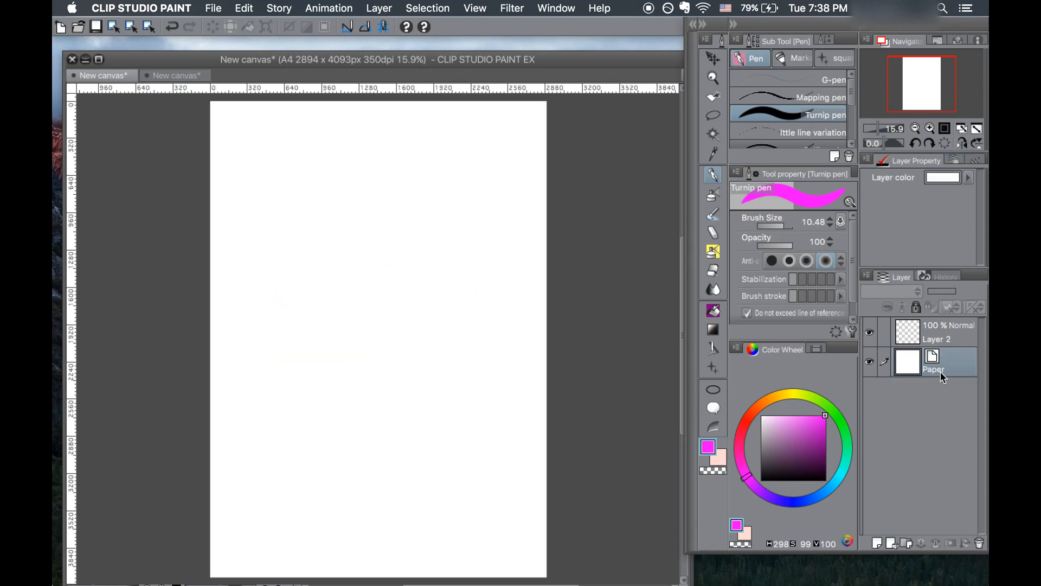
left_click(963, 340)
left_click(436, 8)
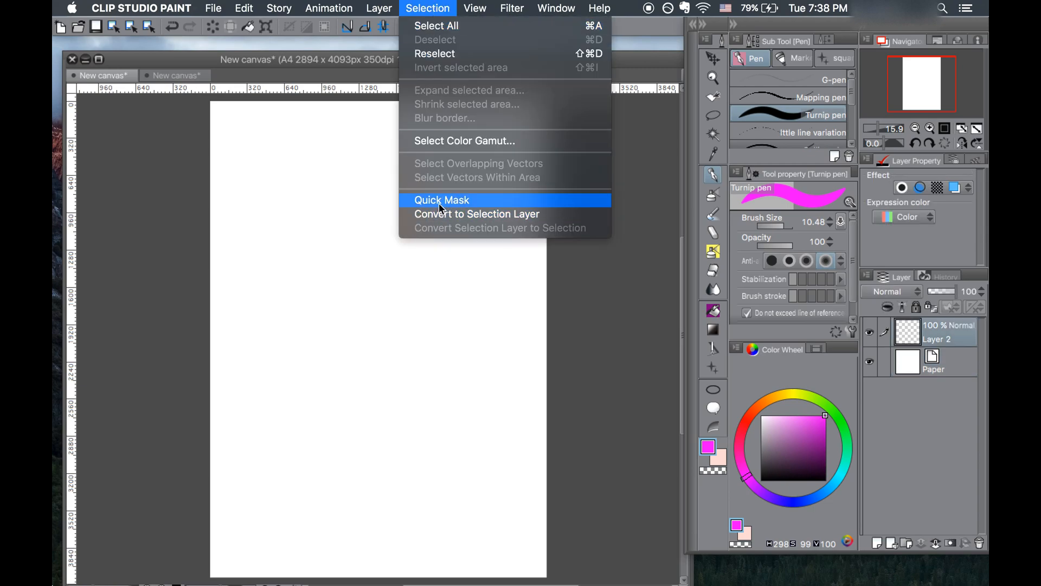
mouse_move(397, 3)
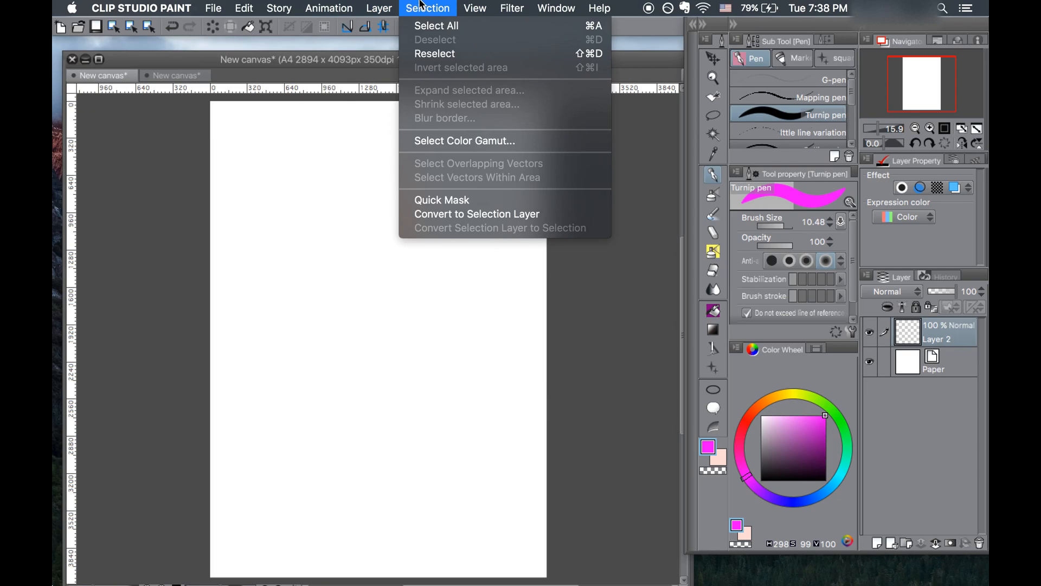
left_click(422, 4)
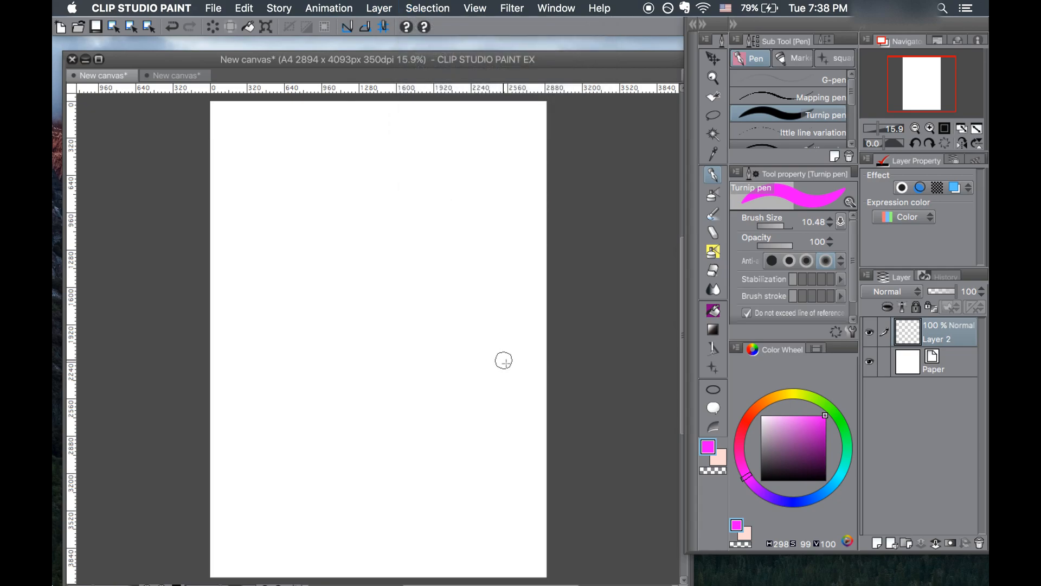
Paint a large muted purple circle (H 298, S 24, V 51) on Layer 2 with the Turnip pen at brush size 82.86
mouse_move(794, 429)
left_mouse_down()
mouse_move(783, 395)
mouse_move(778, 454)
left_mouse_up()
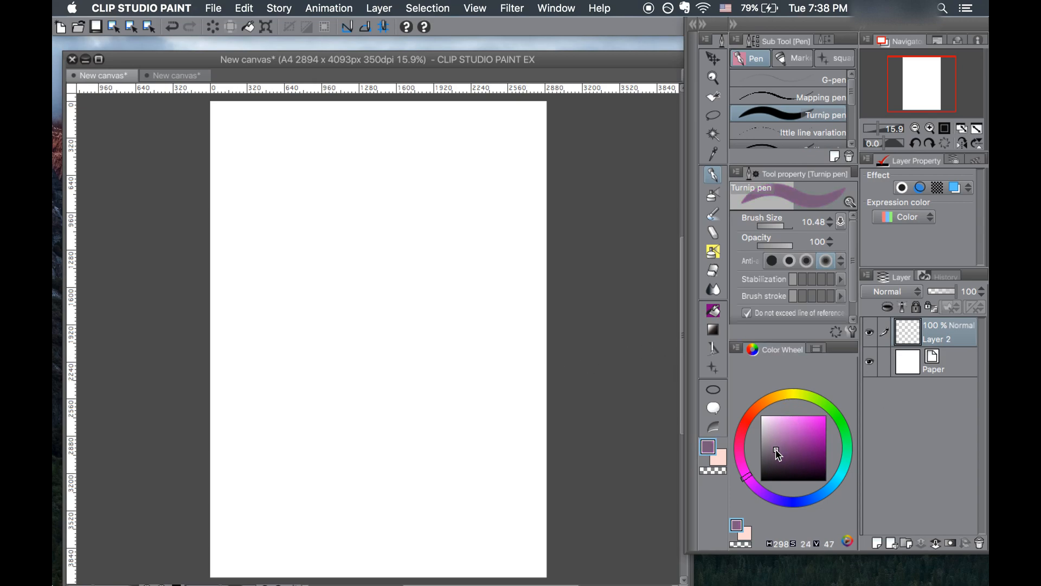
left_click_drag(800, 228, 788, 219)
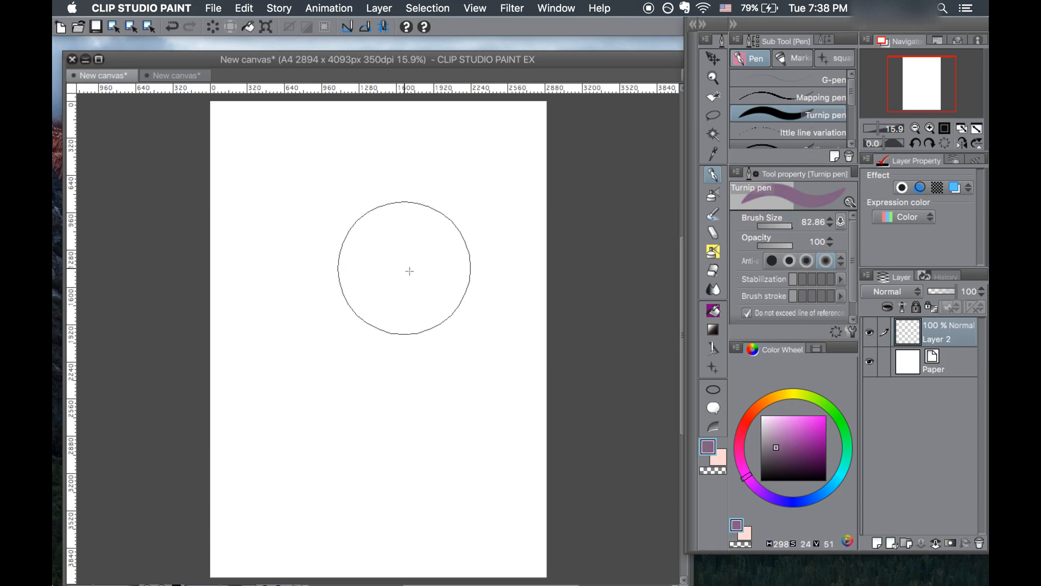
left_click(410, 262)
mouse_move(411, 265)
left_mouse_down()
mouse_move(418, 246)
mouse_move(407, 285)
mouse_move(421, 297)
left_mouse_up()
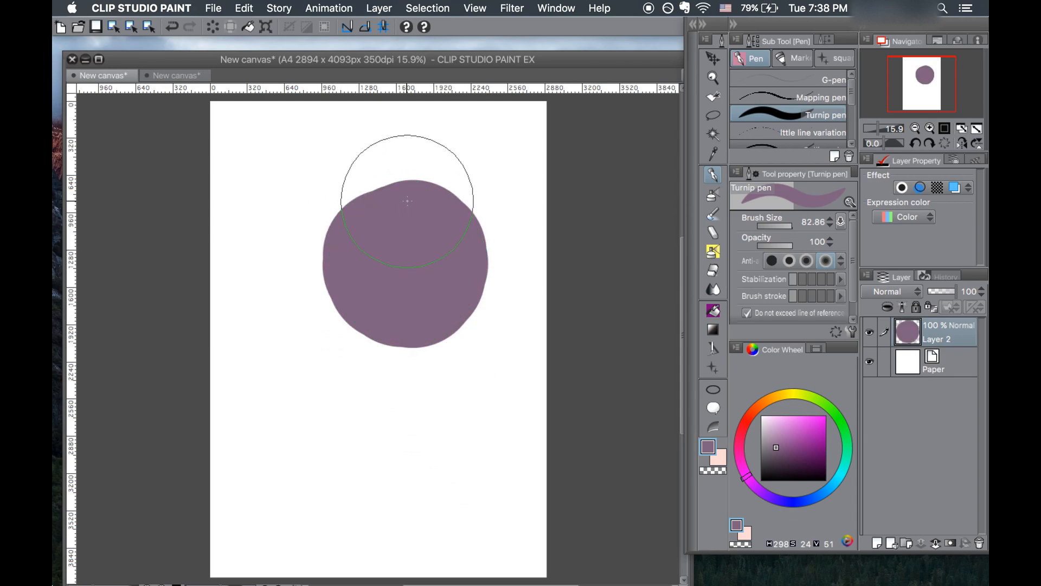
Add a layer clipped to the purple circle and paint green (H 116, S 26, V 73) across the circle's lower part
left_click(878, 542)
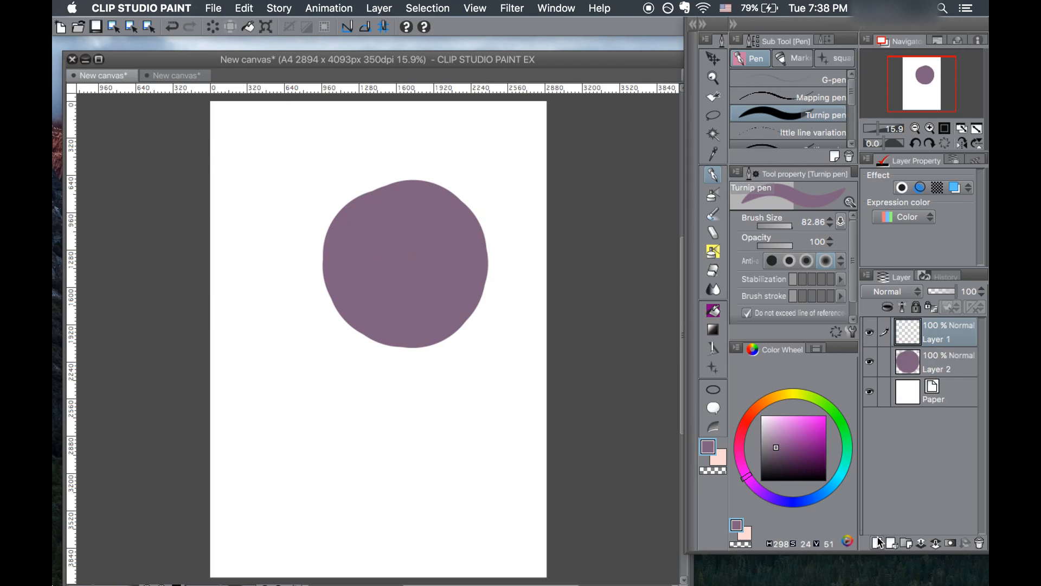
left_click(887, 307)
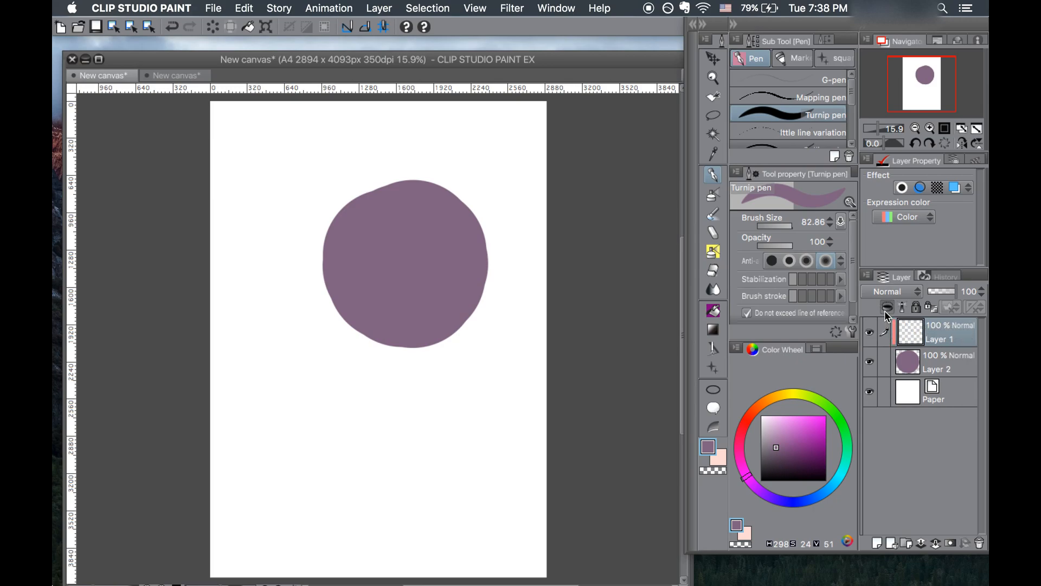
left_click(837, 421)
left_click(777, 432)
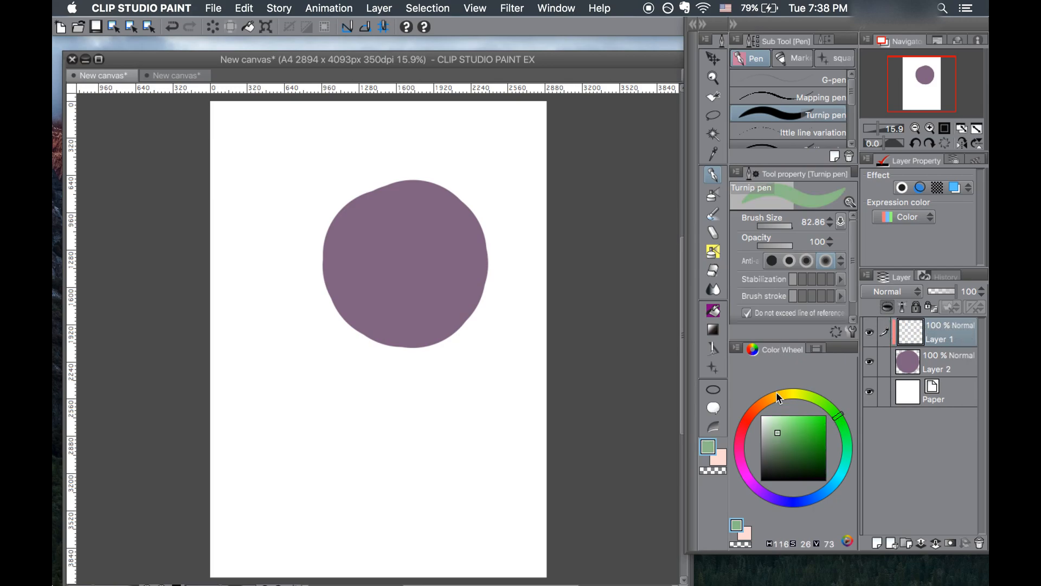
mouse_move(380, 331)
left_mouse_down()
mouse_move(334, 246)
mouse_move(406, 139)
left_mouse_up()
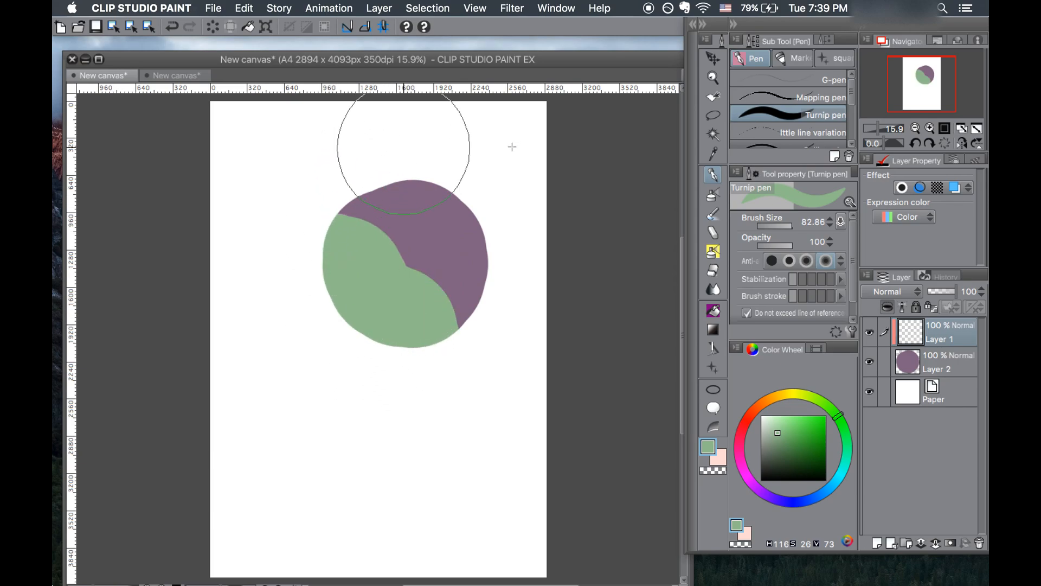
Toggle the green layer's clipping off and back on, and delete that layer
left_click(888, 307)
left_click(889, 307)
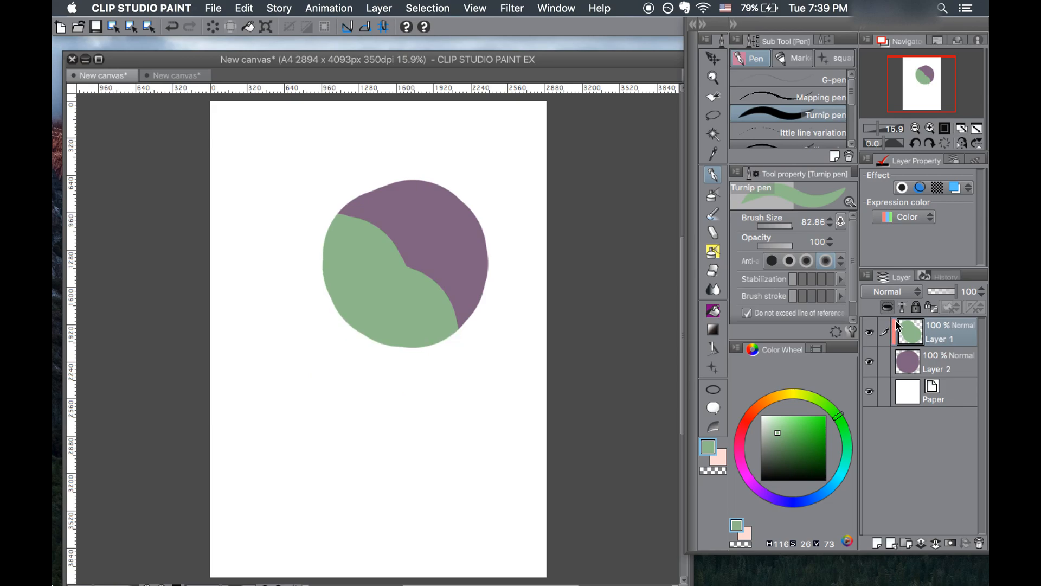
left_click(980, 541)
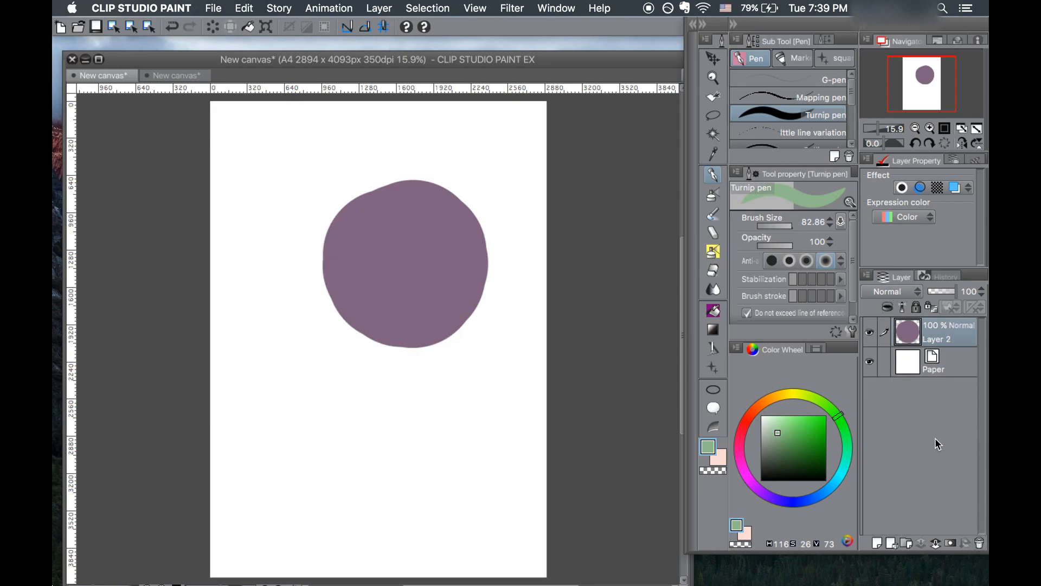
Lock Layer 2's transparent pixels, paint green over part of the circle, and repaint it with the sampled purple
left_click(933, 307)
mouse_move(467, 325)
left_mouse_down()
mouse_move(430, 327)
mouse_move(422, 301)
mouse_move(484, 290)
mouse_move(470, 339)
mouse_move(372, 326)
mouse_move(333, 381)
mouse_move(372, 420)
mouse_move(372, 325)
left_mouse_up()
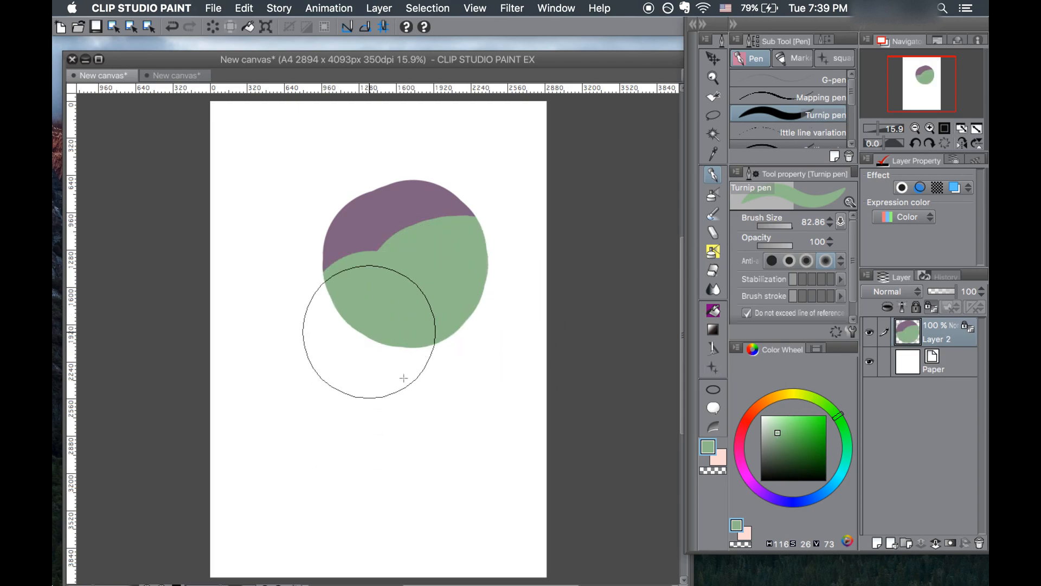
left_click(394, 220, "alt")
mouse_move(394, 220)
left_mouse_down()
mouse_move(363, 200)
mouse_move(500, 233)
mouse_move(424, 351)
left_mouse_up()
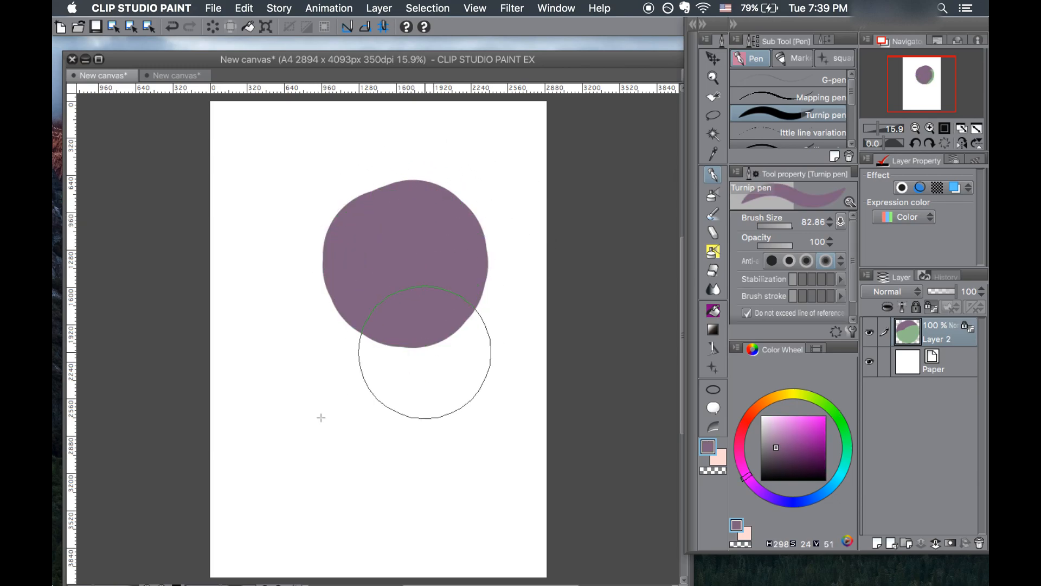
Change the paper color to light grey (S 0, V 83) and make Layer 2 active again
key("c")
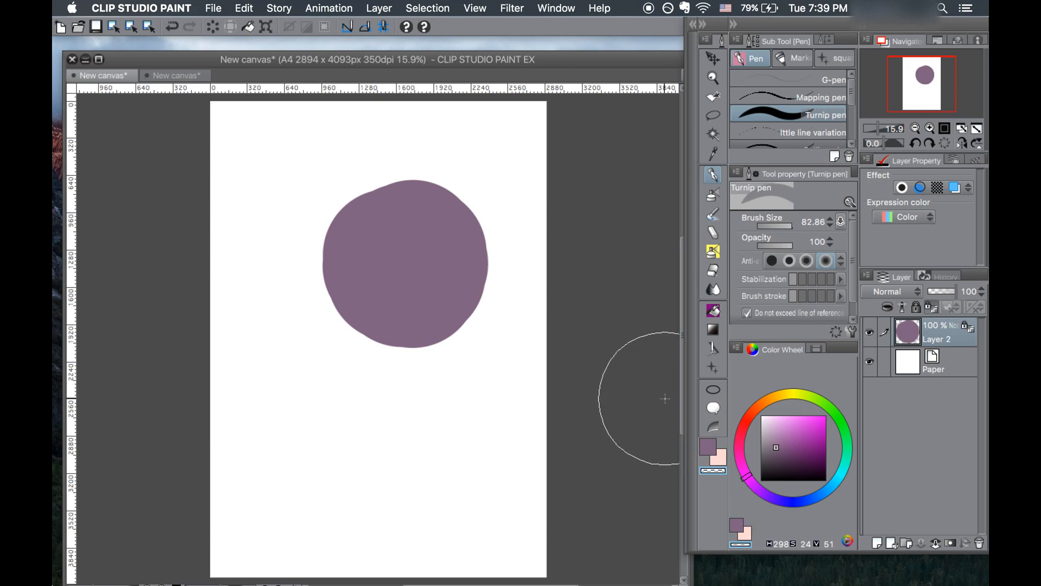
left_click(932, 352)
left_click(761, 426)
left_click(942, 177)
left_click(938, 329)
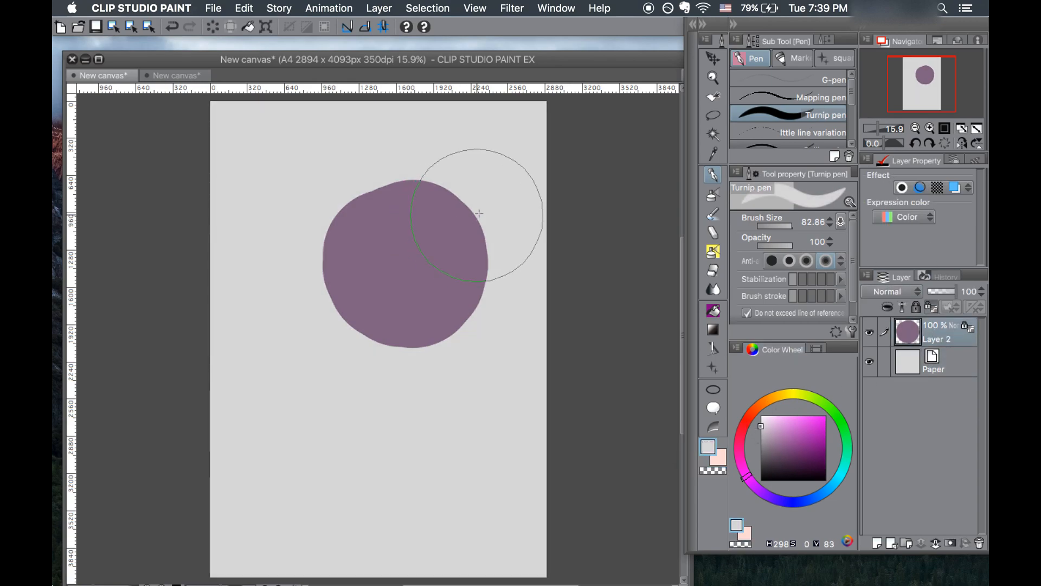
Dab light grey over the circle's upper right to form a crescent, undo it, and dab again slightly higher
left_click(452, 240)
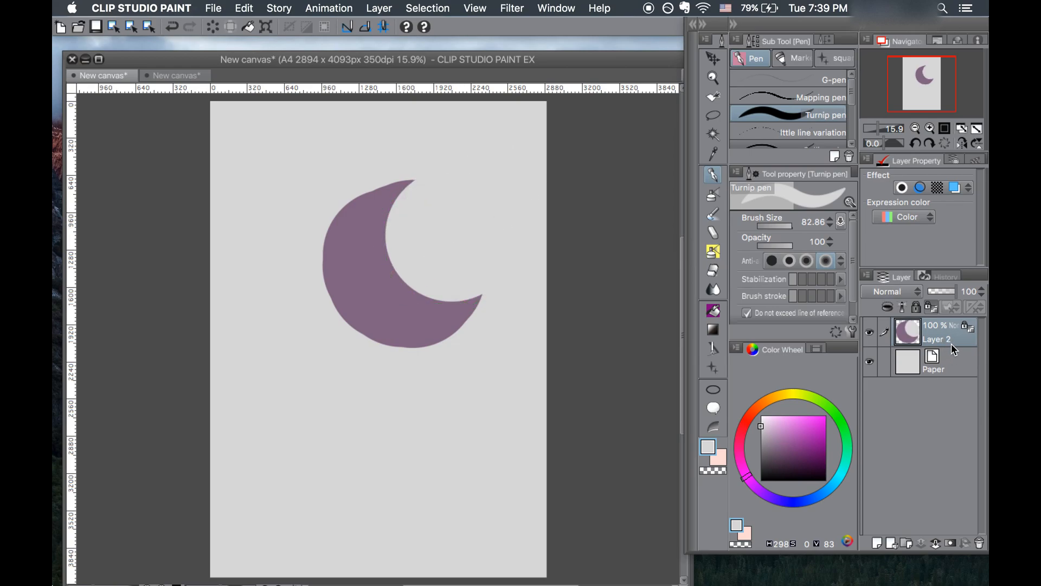
key("super+z")
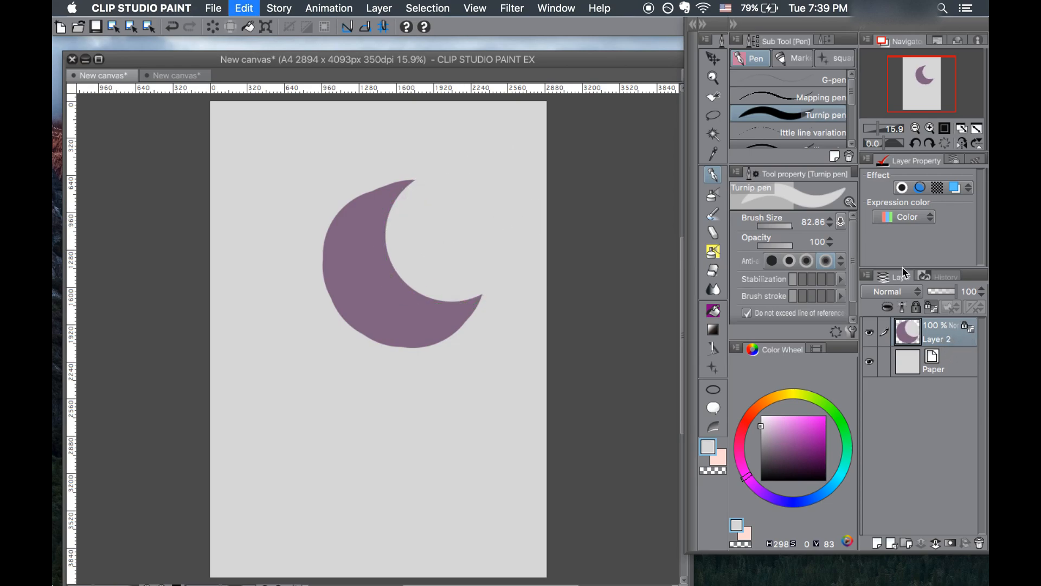
left_click(442, 232)
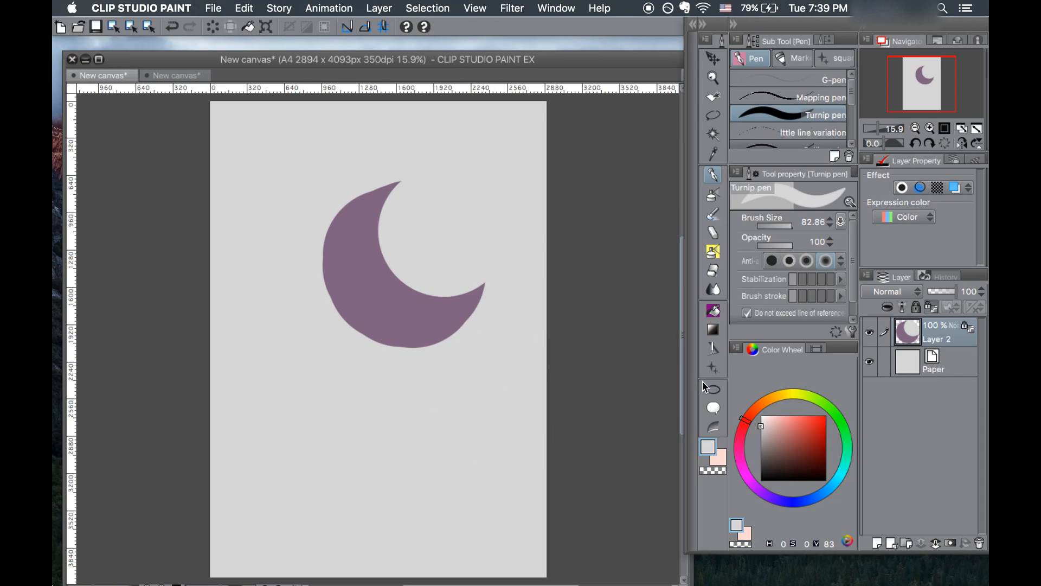
Repaint the whole locked circle in salmon (H 0, S 52, V 99)
left_click(794, 416)
mouse_move(409, 233)
left_mouse_down()
mouse_move(450, 238)
mouse_move(464, 271)
mouse_move(414, 219)
mouse_move(420, 213)
mouse_move(409, 241)
mouse_move(448, 269)
left_mouse_up()
mouse_move(404, 200)
left_mouse_down()
mouse_move(393, 221)
mouse_move(426, 246)
left_mouse_up()
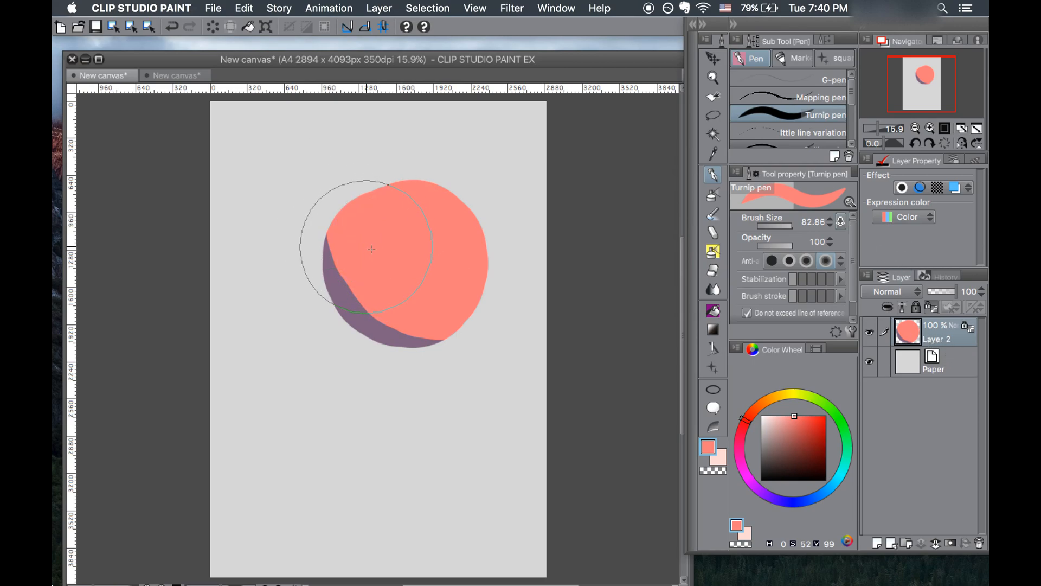
left_click_drag(360, 239, 390, 331)
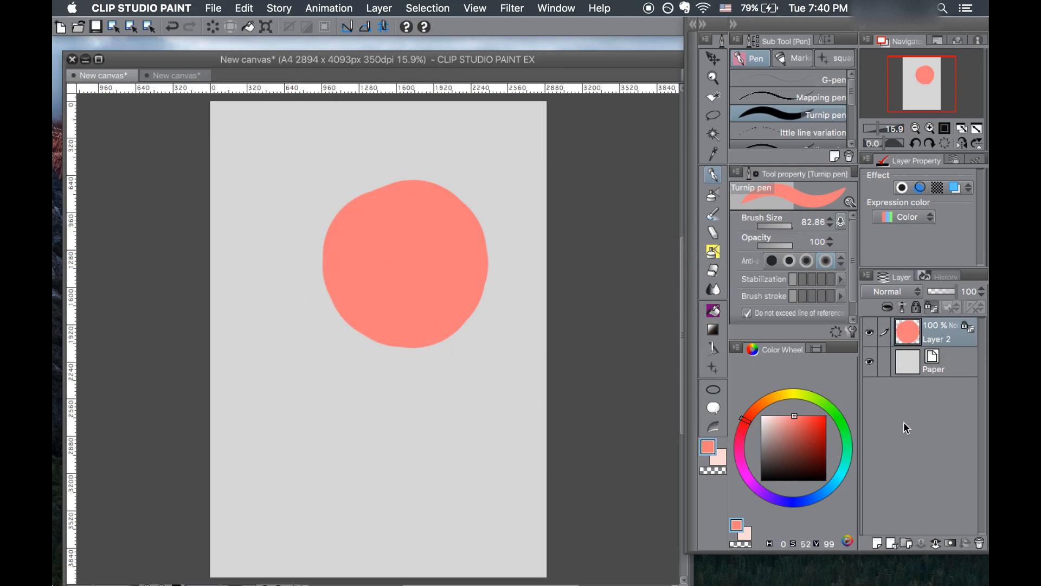
Add a layer beneath the circle's layer and paint a large brownish-red blob extending around the circle
left_click(879, 541)
left_click_drag(936, 334, 931, 379)
left_click(784, 444)
mouse_move(460, 300)
left_mouse_down()
mouse_move(326, 326)
mouse_move(302, 267)
mouse_move(511, 213)
mouse_move(532, 244)
left_mouse_up()
Make the circle's layer active and sample colors from the blob and the grey paper with the temporary eyedropper
left_click(957, 341)
left_click(474, 172, "alt")
left_click(515, 265, "alt")
left_click(525, 212, "alt")
left_click(473, 210, "alt")
left_click(513, 171, "alt")
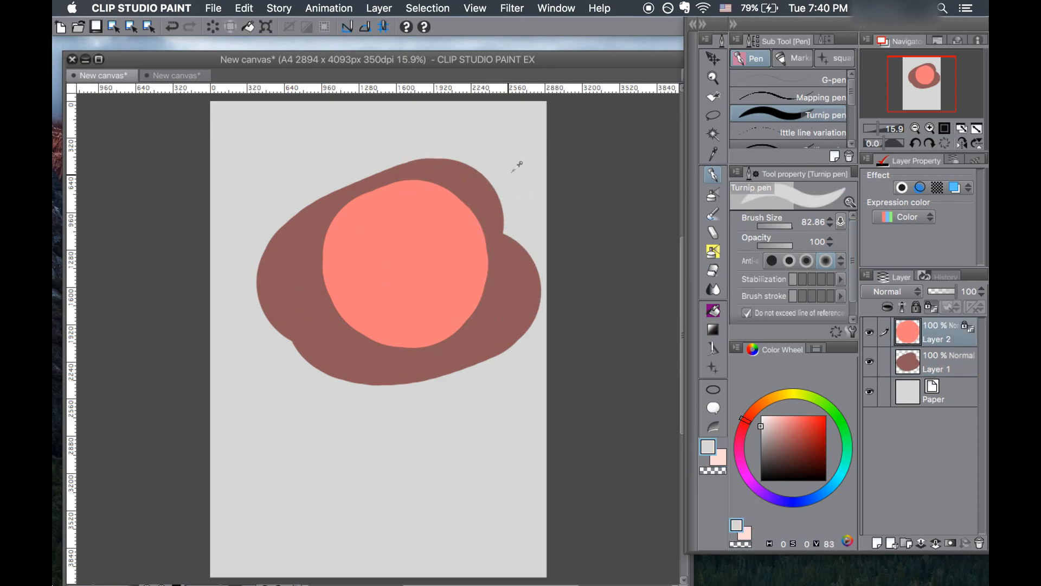
Sample the blob and paper colors with the Eyedropper's Color picker, and switch to Pick up color from layer
left_click(714, 155)
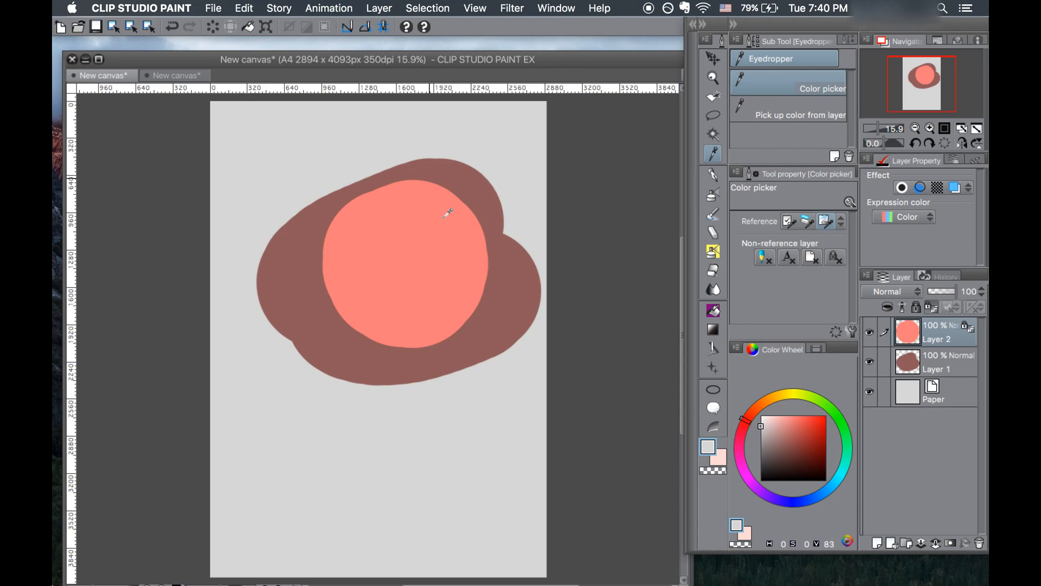
left_click(519, 291)
left_click(530, 157)
left_click(795, 111)
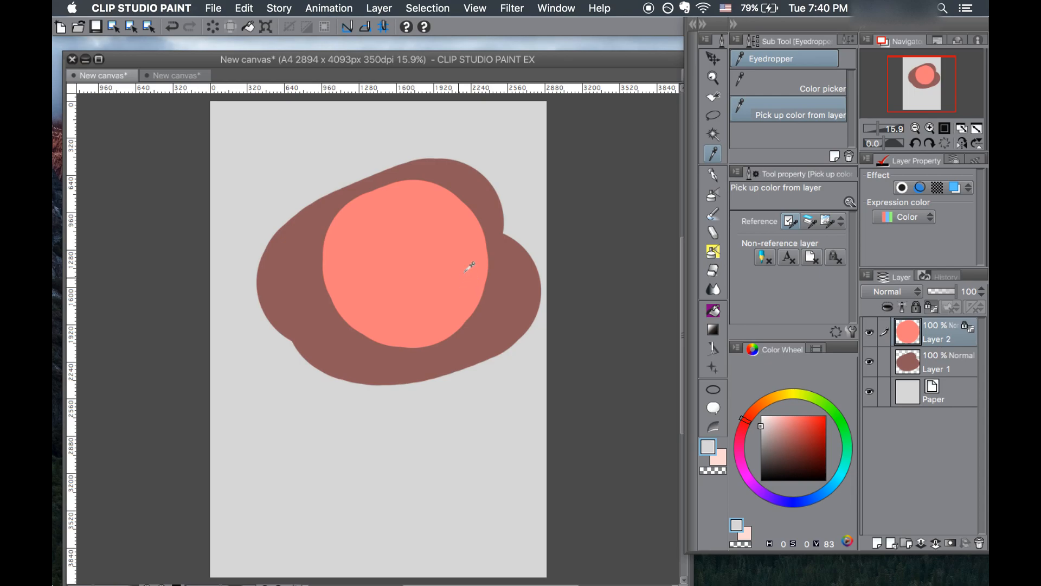
Sample the salmon circle's color, switch to the transparent color, and erase the circle's right side into a crescent with the Block eraser
left_click(458, 237)
key("c")
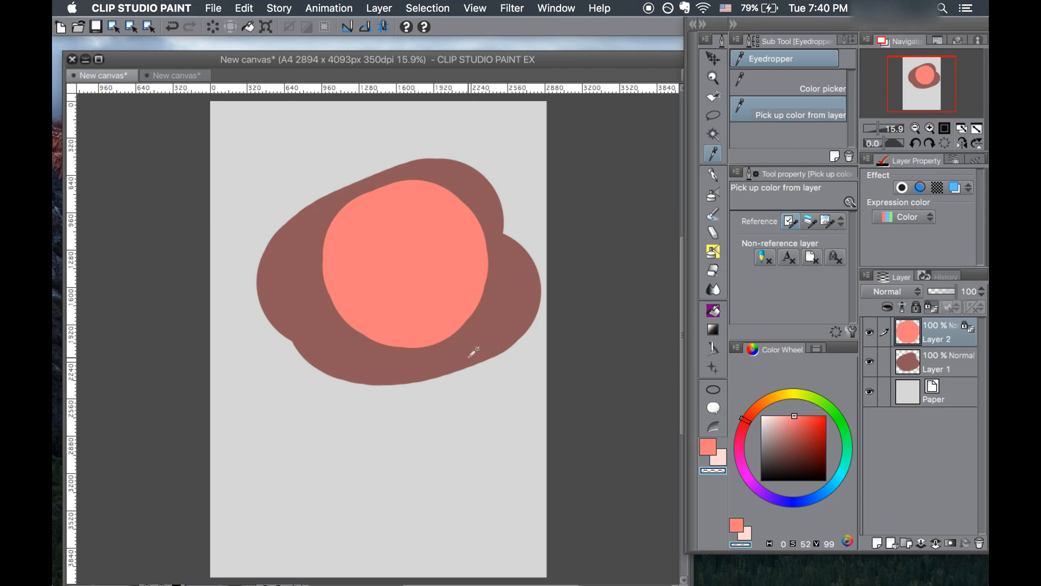
left_click(713, 270)
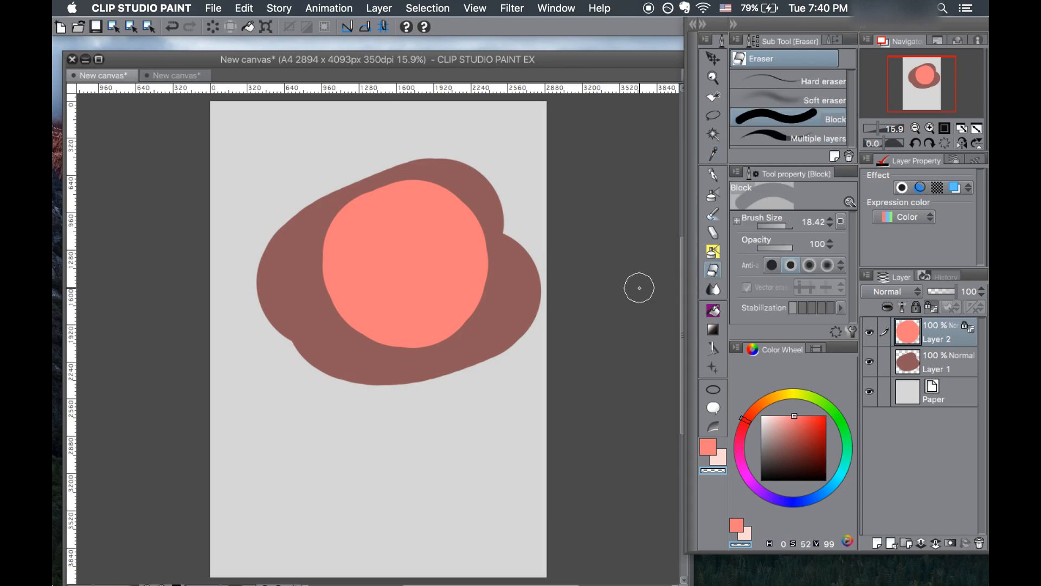
mouse_move(472, 190)
left_mouse_down()
mouse_move(477, 245)
mouse_move(484, 212)
mouse_move(464, 249)
mouse_move(492, 219)
mouse_move(459, 154)
mouse_move(470, 293)
left_mouse_up()
left_click(470, 293)
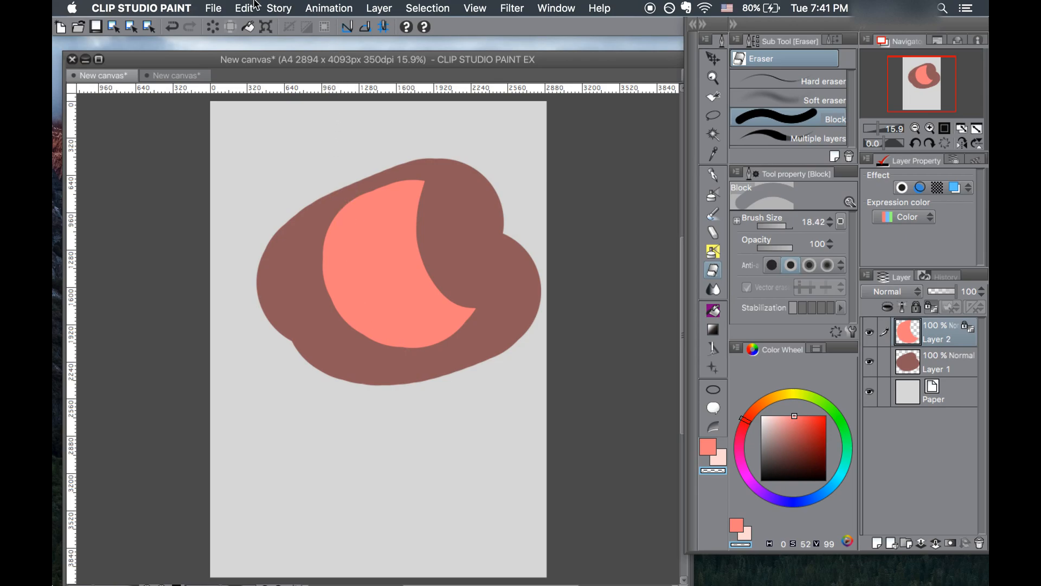
Look through the selection commands and the display, ruler, grid and snapping options
left_click(438, 4)
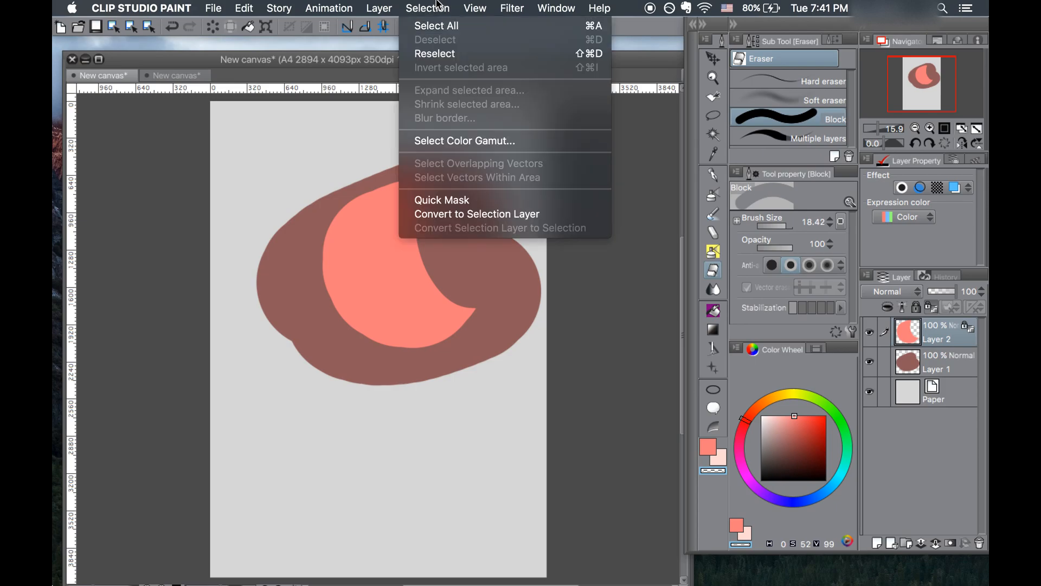
mouse_move(470, 6)
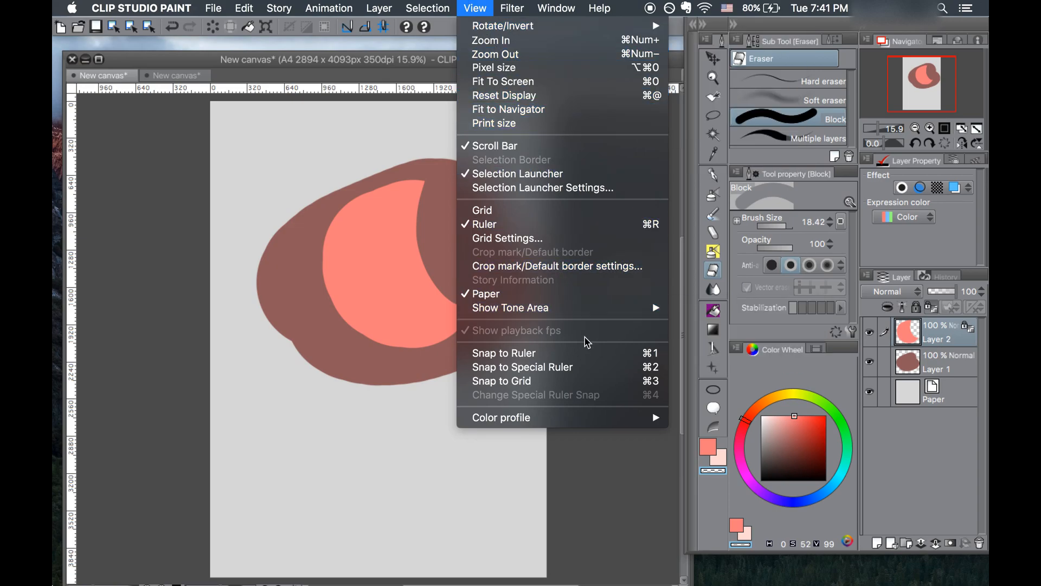
left_click(356, 150)
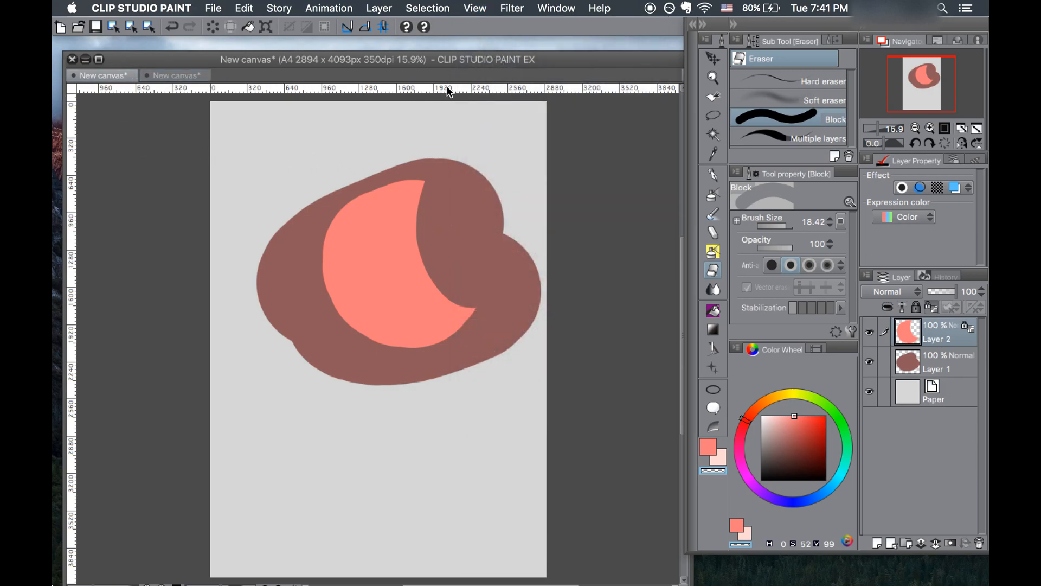
Place a horizontal guide across the crescent, and delete all rulers in the Guide layer
left_click_drag(447, 100, 475, 278)
left_click(940, 394)
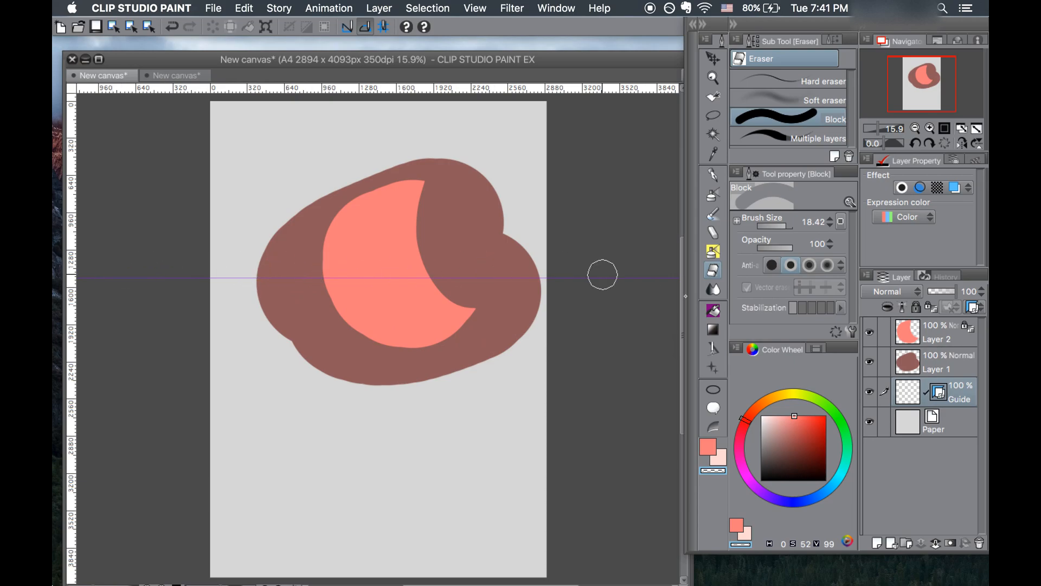
left_click(979, 542)
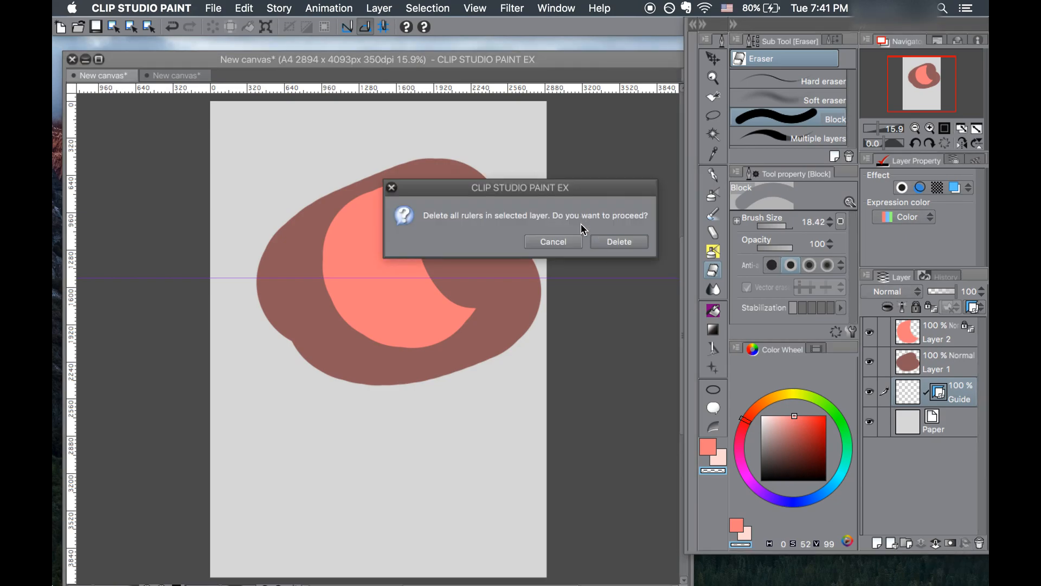
left_click(597, 242)
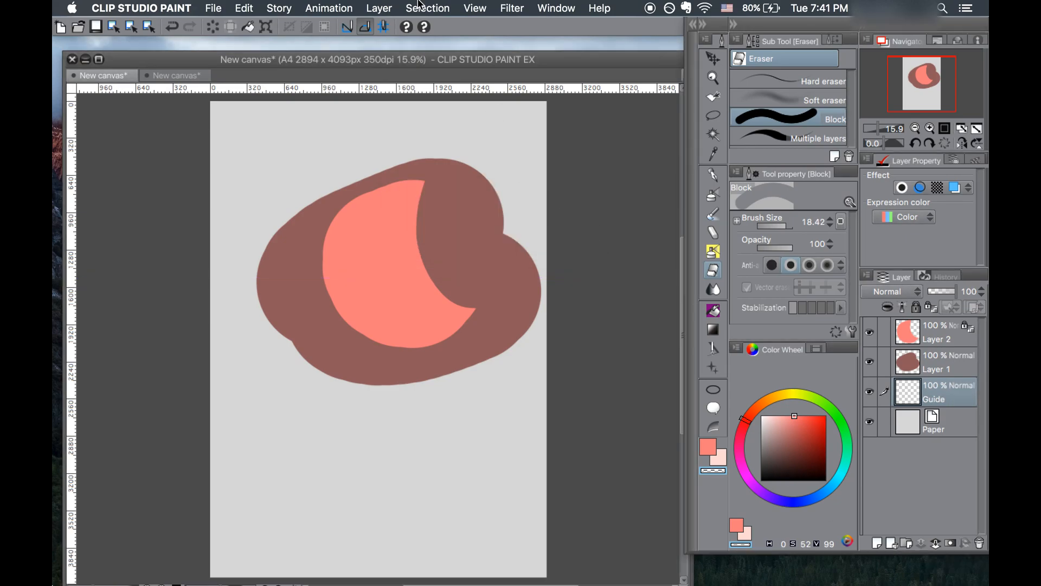
Examine the view options, the Blur, Sharp and Transform filters, and the palette and workspace options
left_click(420, 8)
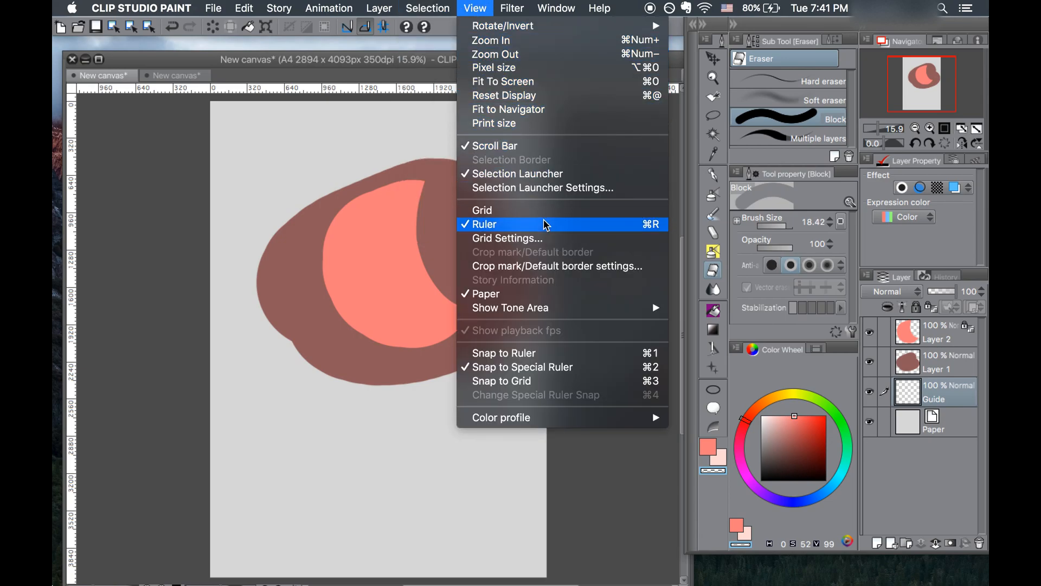
mouse_move(512, 8)
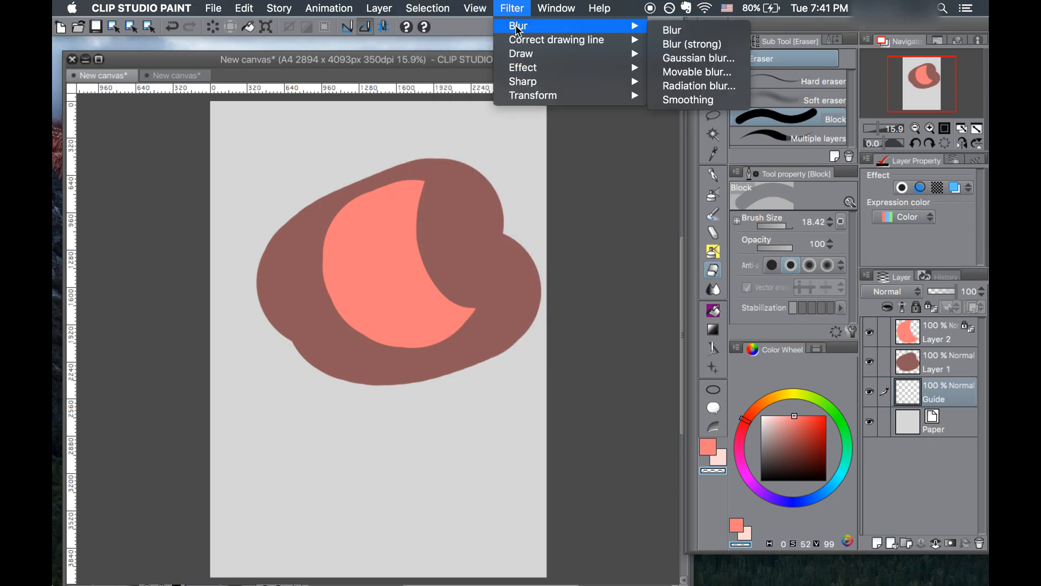
mouse_move(520, 25)
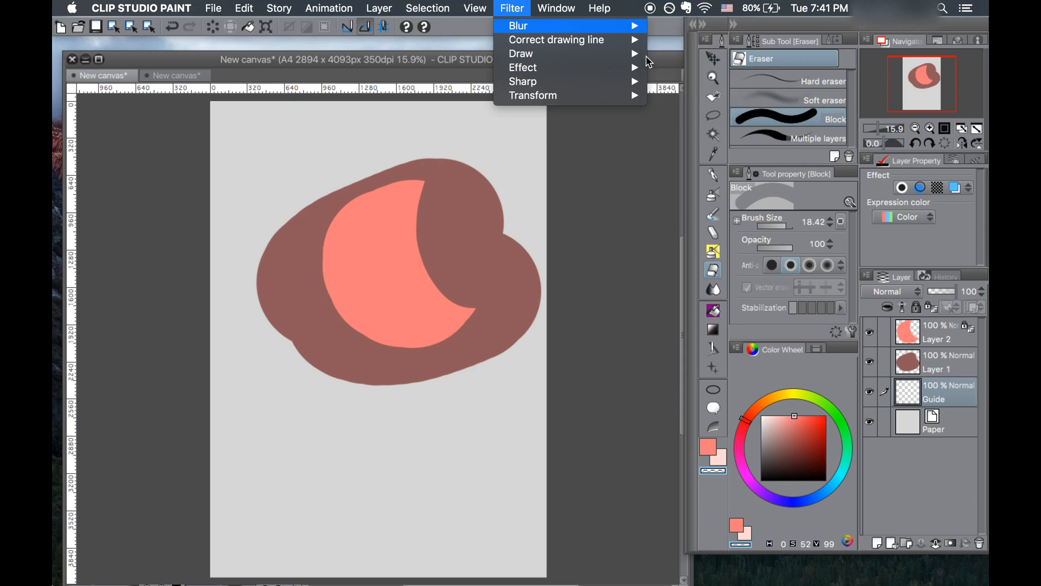
mouse_move(633, 54)
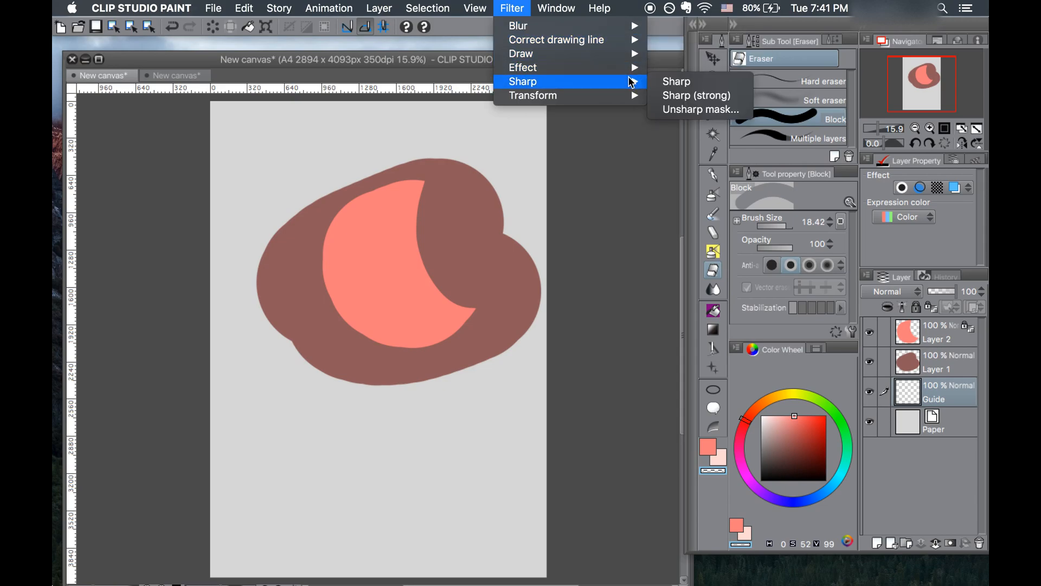
mouse_move(632, 95)
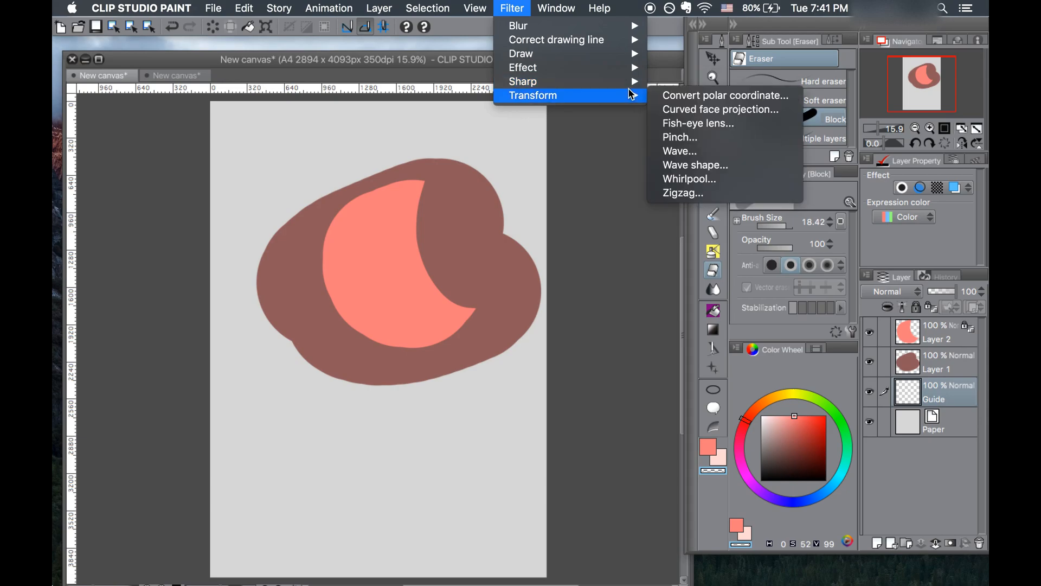
mouse_move(569, 4)
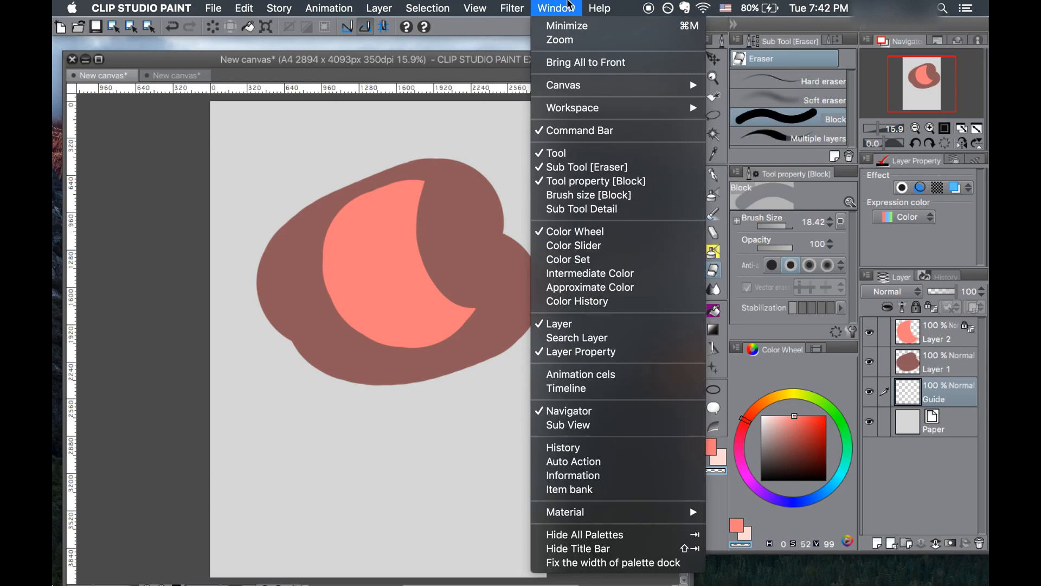
mouse_move(595, 109)
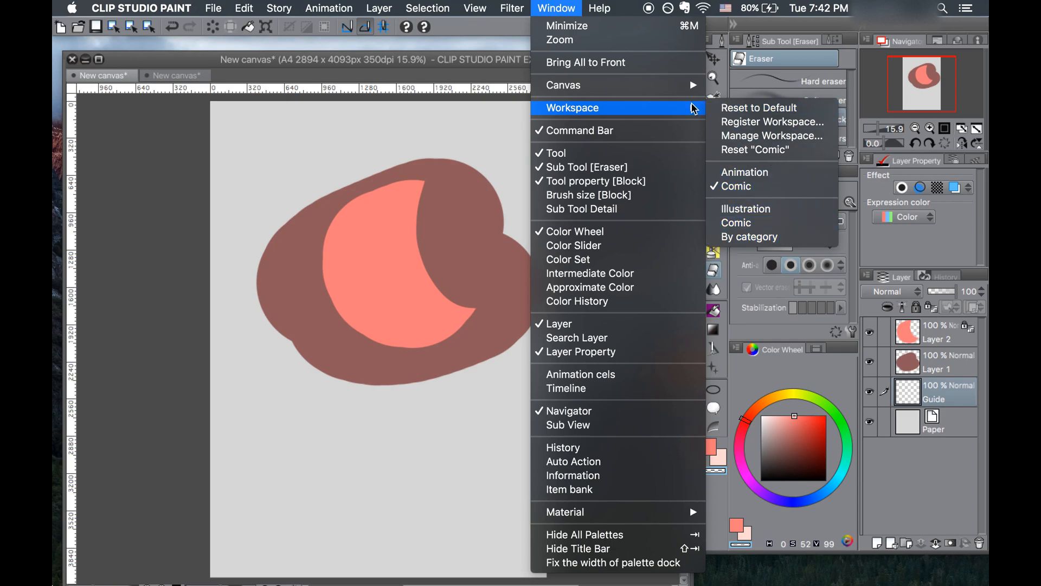
left_click(957, 31)
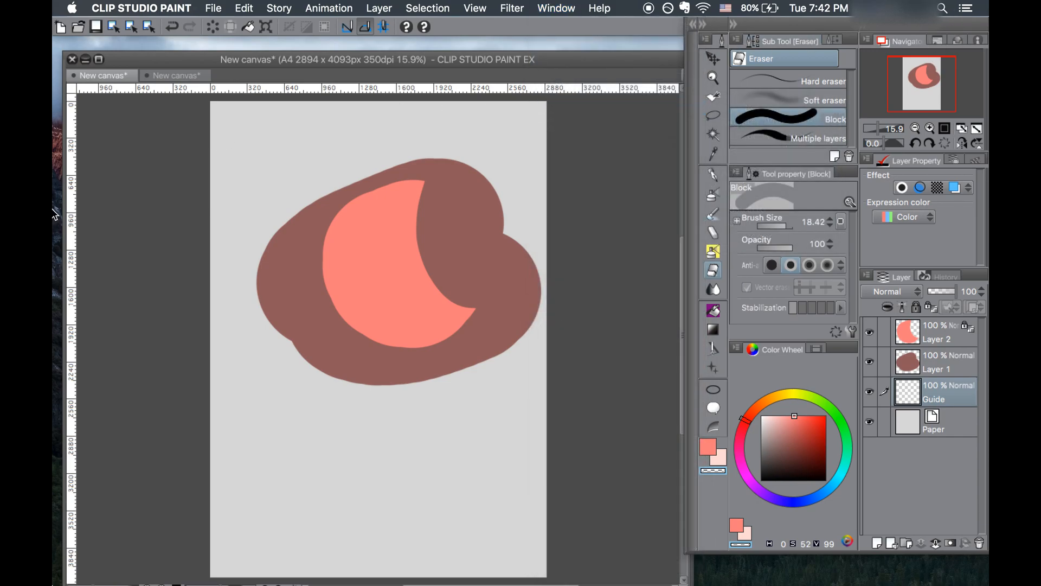
Widen the dock holding the sub tool, tool property and color palettes
left_click_drag(791, 29, 56, 76)
left_click_drag(155, 42, 854, 144)
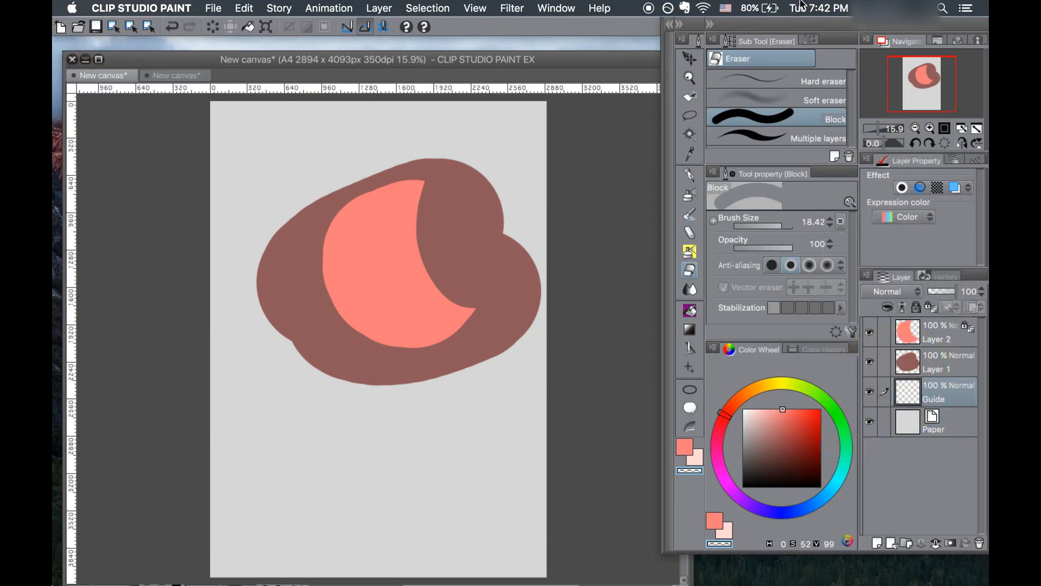
Look through the list of palettes that can be shown and the available help resources
left_click(427, 7)
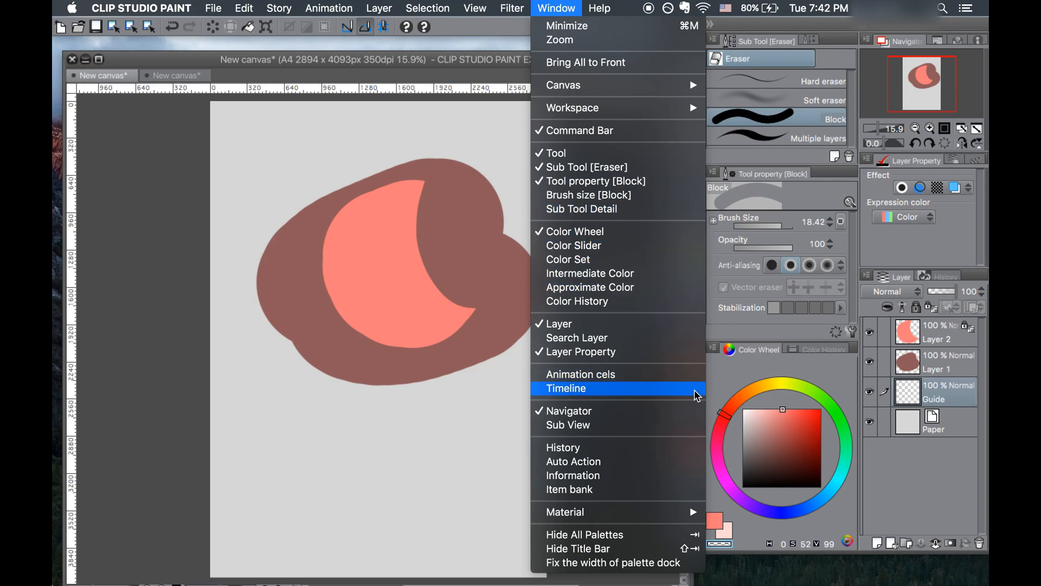
mouse_move(658, 515)
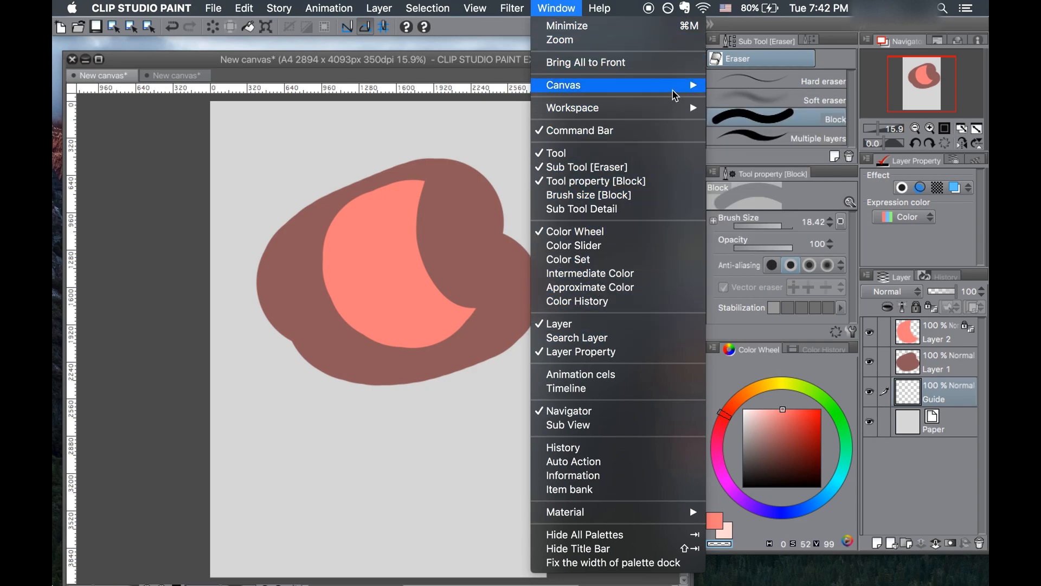
mouse_move(676, 90)
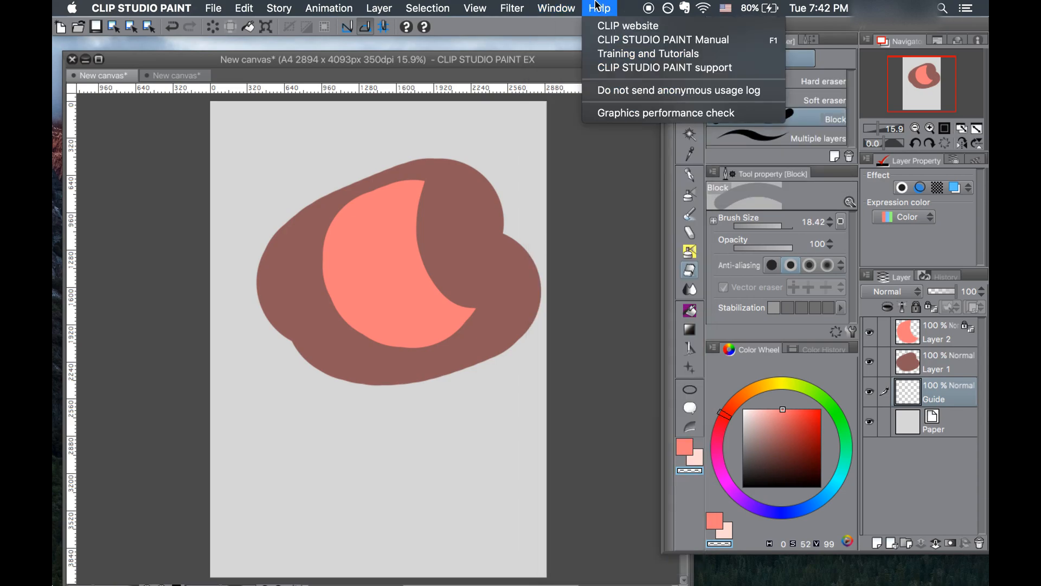
left_click(779, 359)
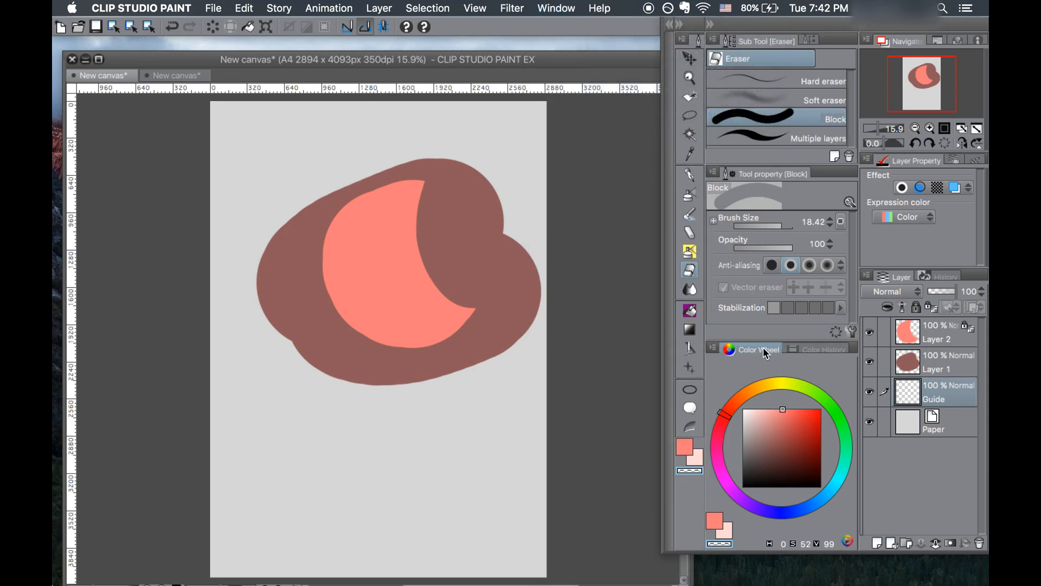
View the Color History palette, return to the Color Wheel, and look through the Color Wheel palette's options
left_click(798, 349)
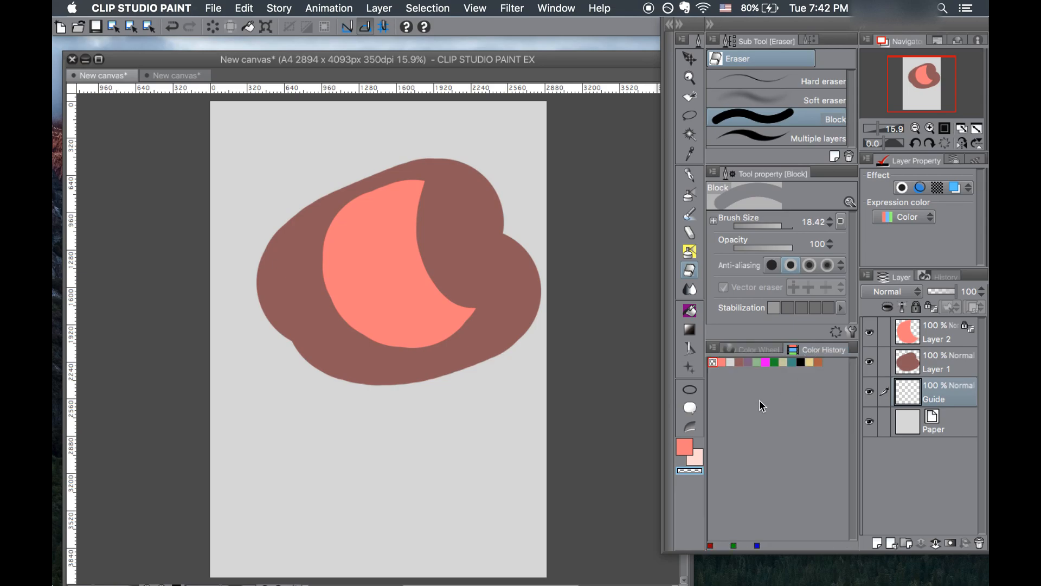
left_click(753, 347)
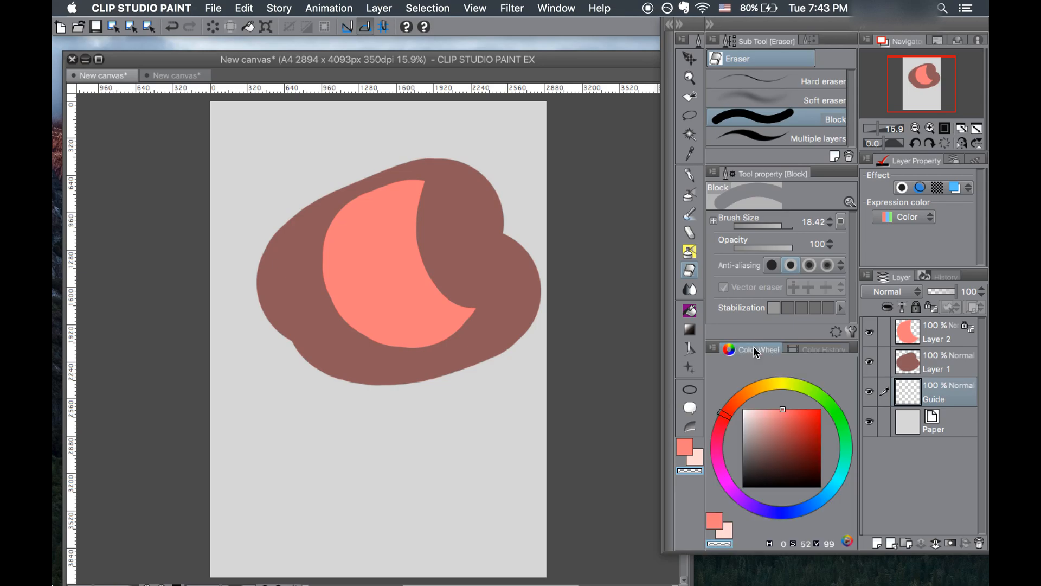
left_click(714, 348)
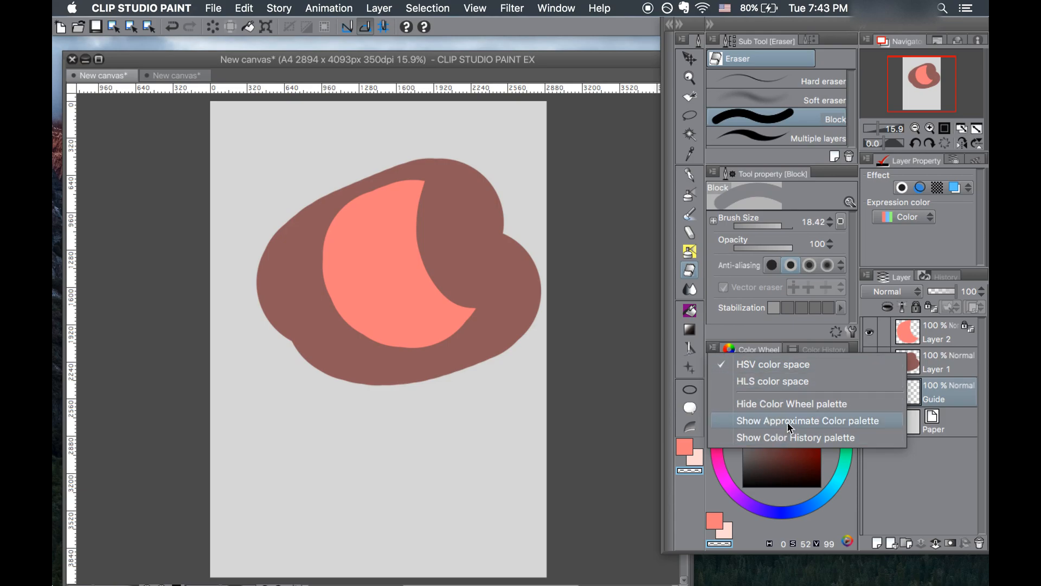
left_click(768, 318)
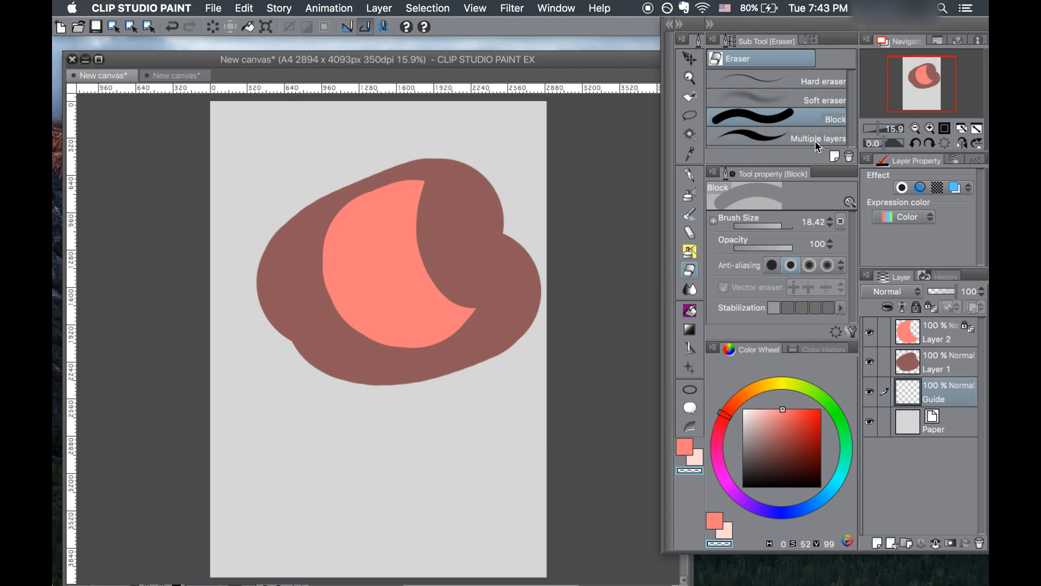
mouse_move(769, 174)
left_mouse_down()
mouse_move(841, 176)
mouse_move(734, 180)
mouse_move(857, 65)
mouse_move(776, 187)
mouse_move(772, 174)
left_mouse_up()
left_click_drag(772, 175, 814, 172)
left_click(786, 265)
Pan the canvas with the Navigator, and flip the canvas view horizontally and vertically and back
mouse_move(943, 80)
left_mouse_down()
mouse_move(947, 72)
mouse_move(950, 91)
mouse_move(950, 80)
mouse_move(920, 88)
mouse_move(931, 85)
left_mouse_up()
mouse_move(266, 197)
left_mouse_down()
mouse_move(286, 193)
mouse_move(81, 255)
mouse_move(237, 235)
left_mouse_up()
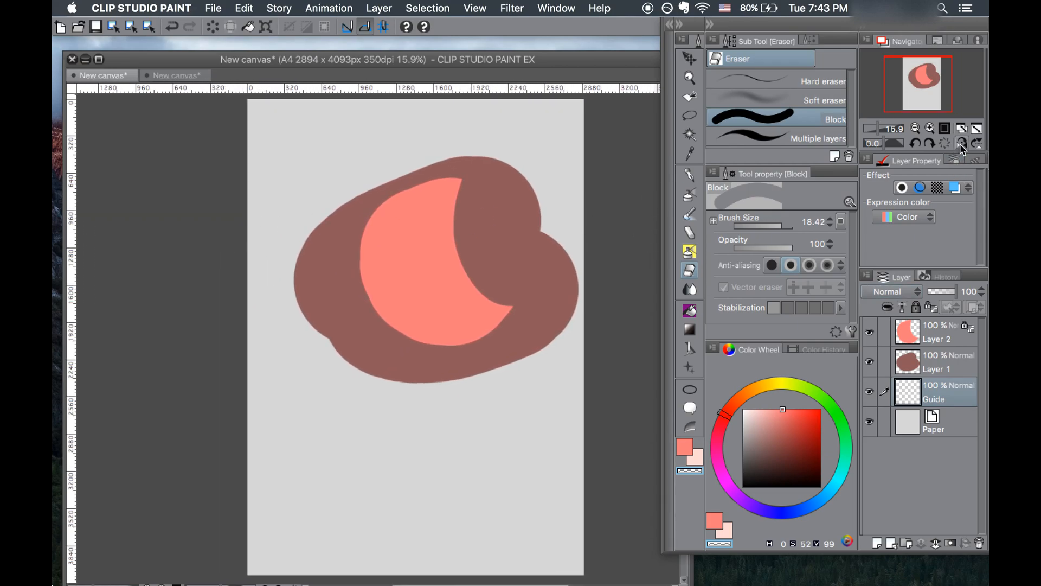
left_click(962, 144)
left_click(962, 144)
left_click(979, 141)
left_click(980, 141)
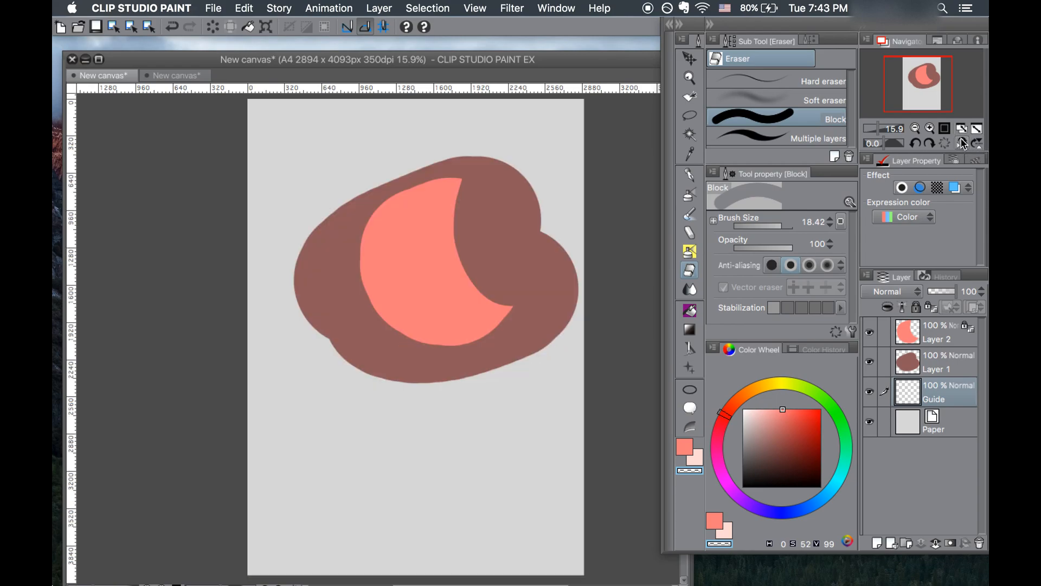
Rotate the canvas view, including to 180 degrees, and reset its rotation to 0
left_click(931, 142)
left_click(946, 142)
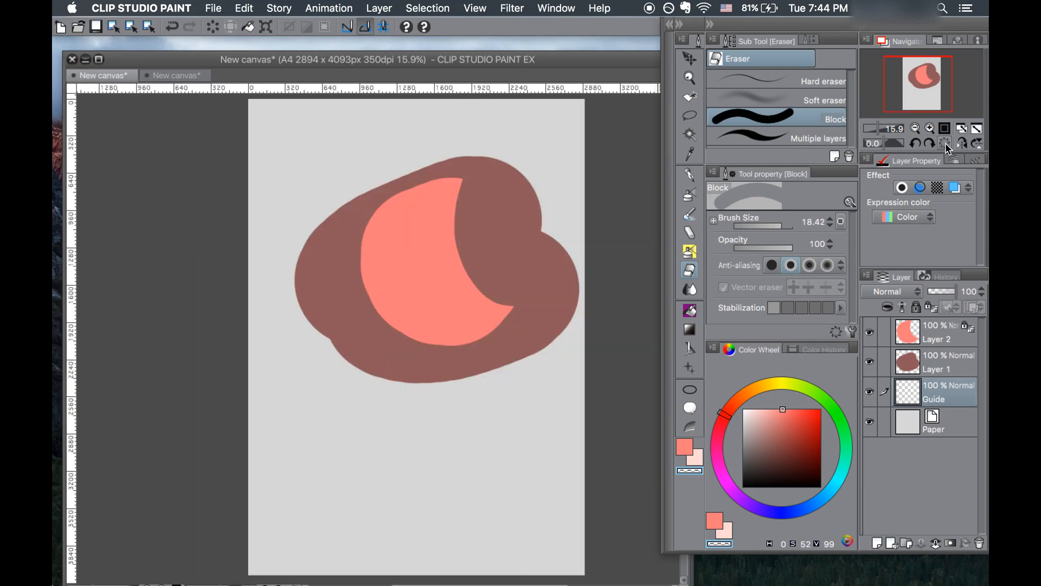
left_click_drag(884, 143, 932, 144)
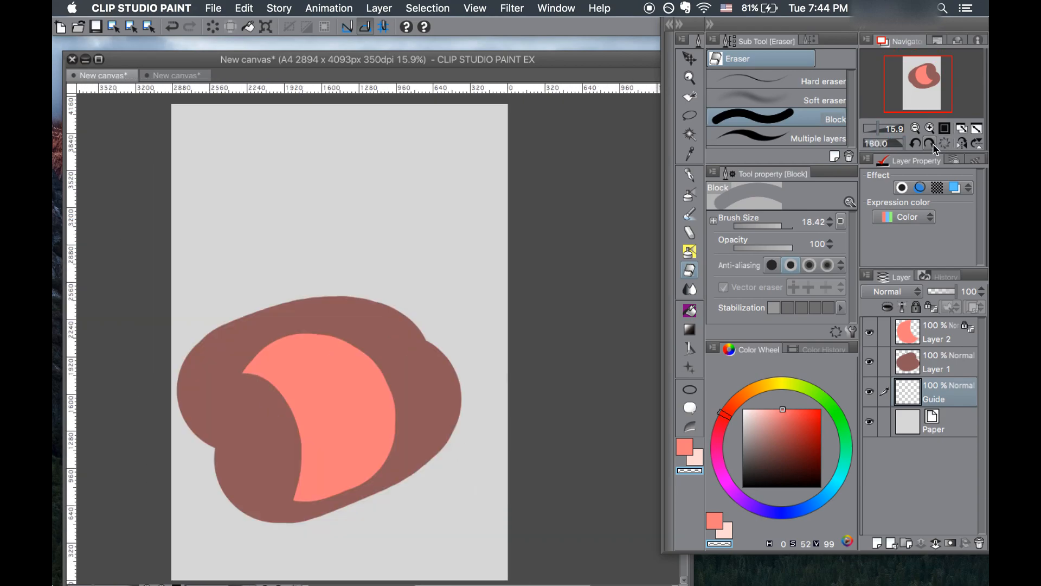
left_click(944, 143)
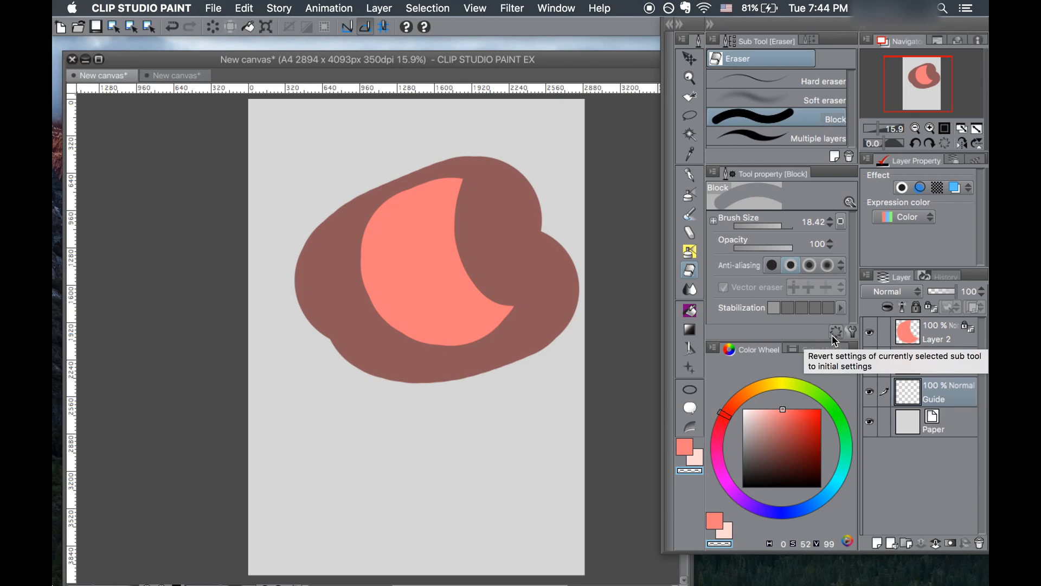
Move the canvas window up to show its lower edge, and try zooming out to 10% before fitting the canvas to the window
left_click(930, 129)
left_click(915, 129)
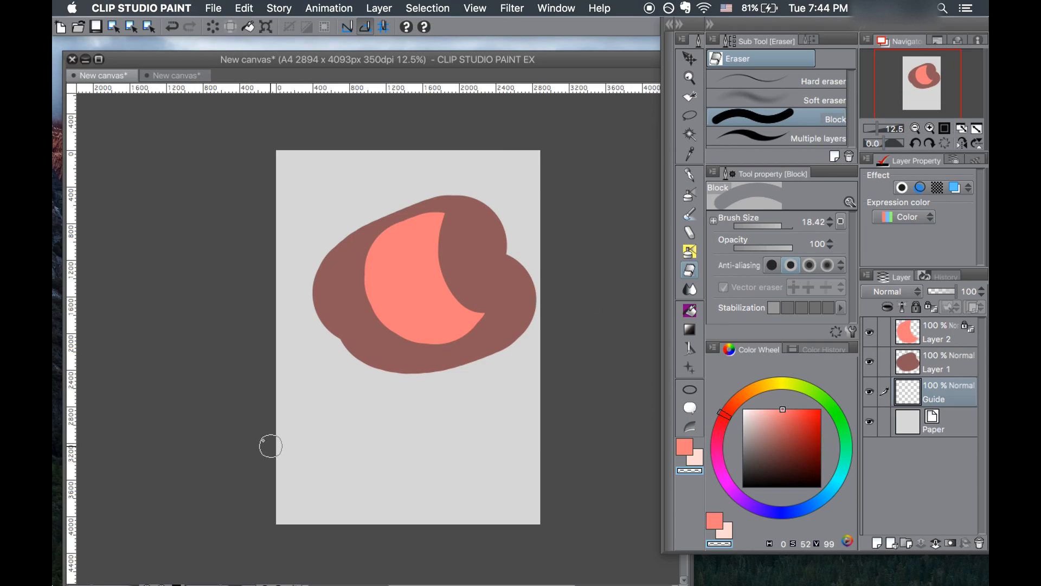
mouse_move(295, 59)
left_mouse_down()
mouse_move(290, 25)
mouse_move(289, 45)
left_mouse_up()
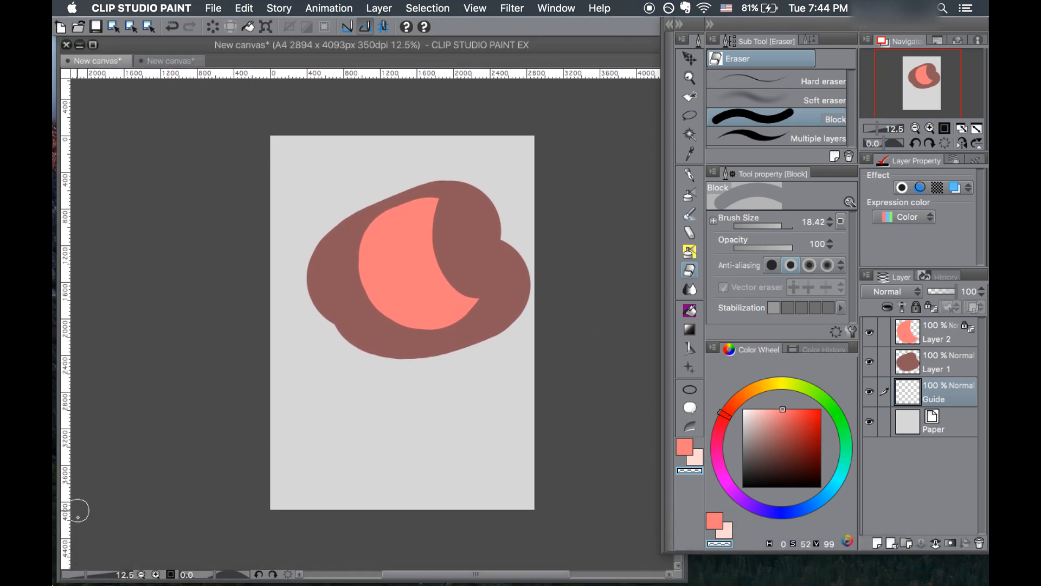
mouse_move(93, 578)
left_mouse_down()
mouse_move(105, 576)
mouse_move(86, 576)
left_mouse_up()
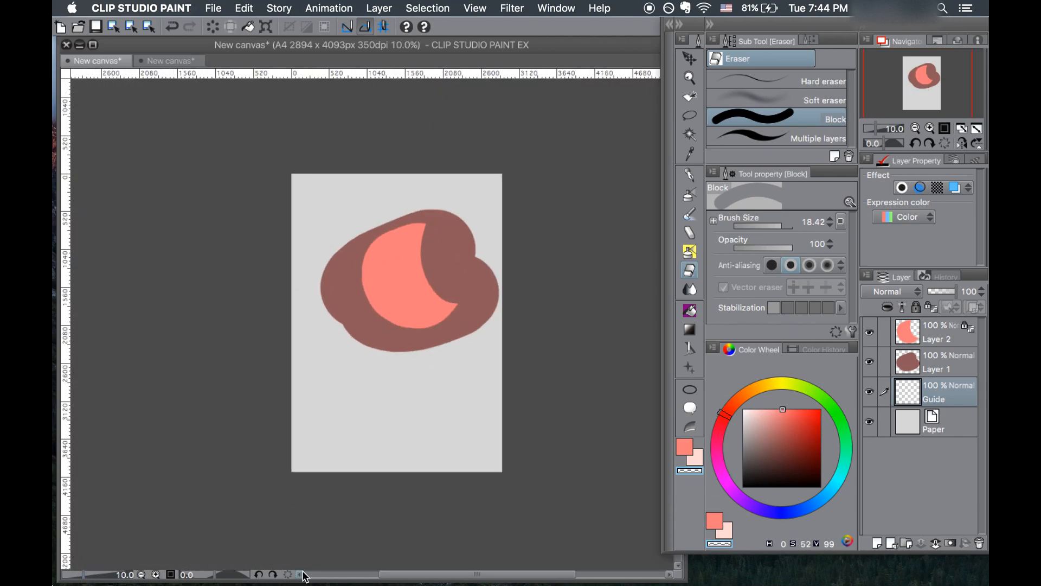
left_click(961, 128)
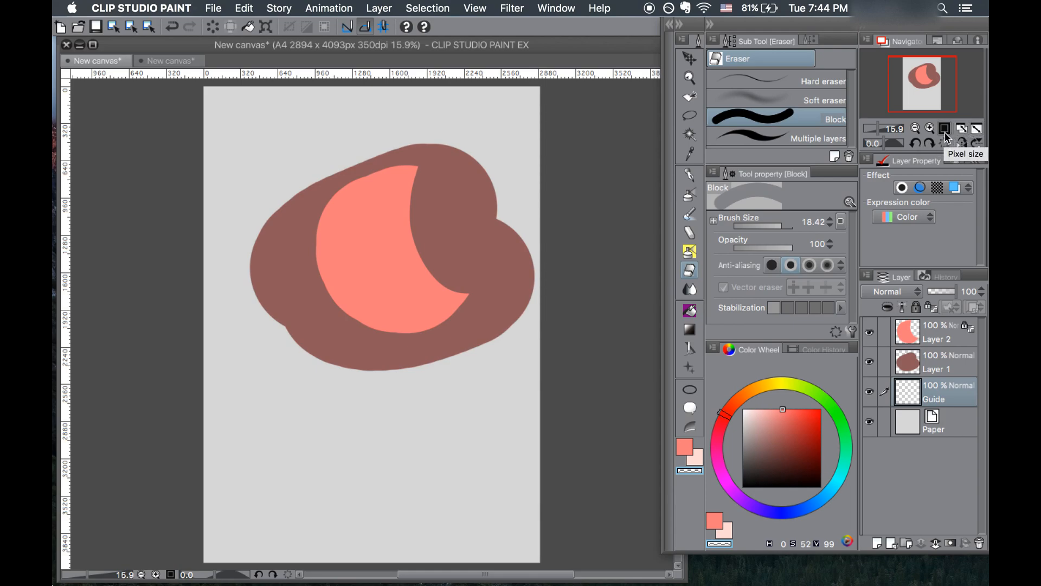
Flip the canvas view horizontally and demonstrate fitting it to the canvas window while shrinking and enlarging that window
left_click_drag(630, 51, 514, 97)
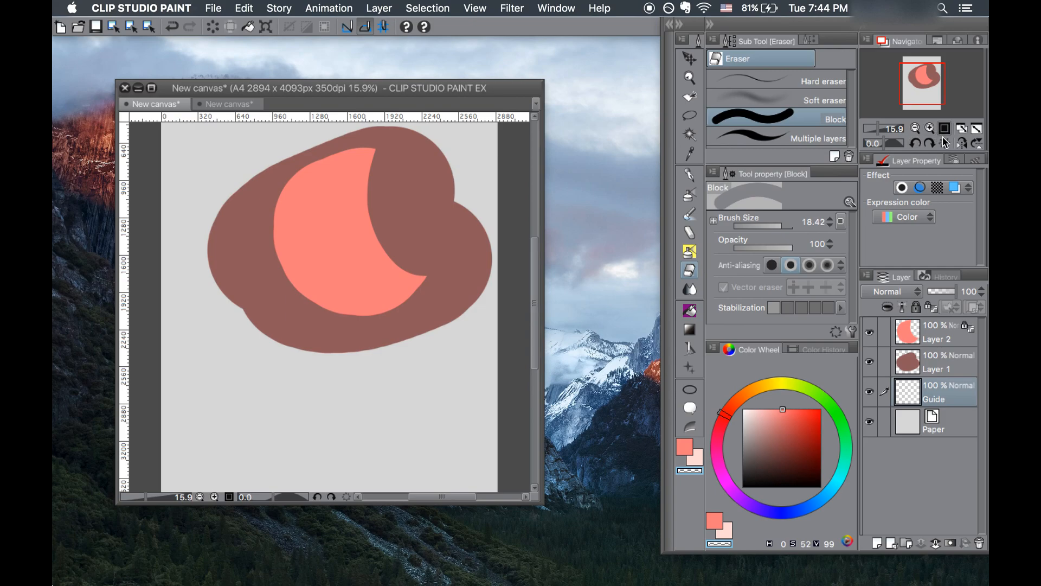
left_click(961, 143)
left_click(962, 128)
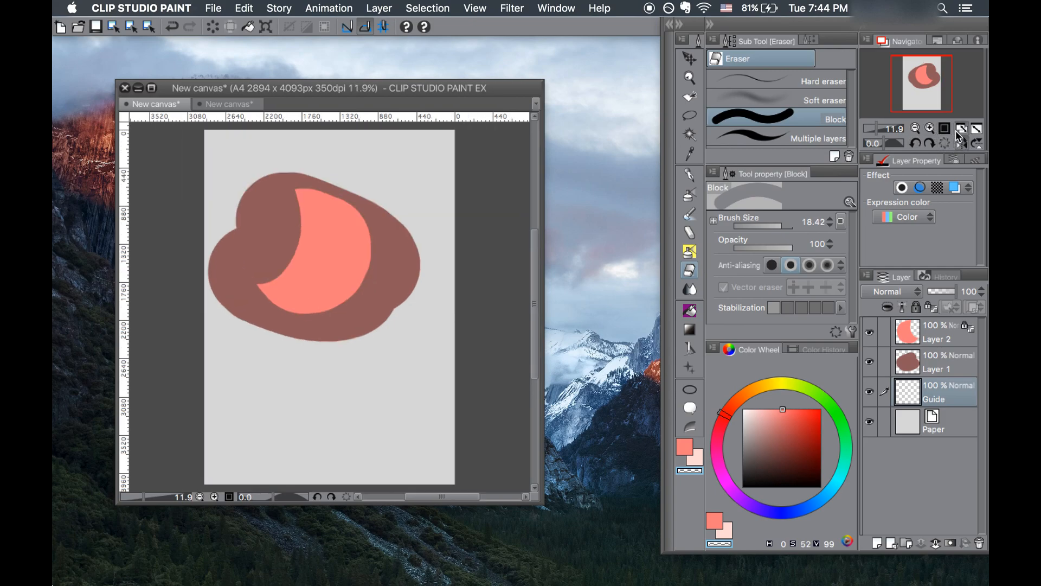
left_click_drag(542, 82, 390, 173)
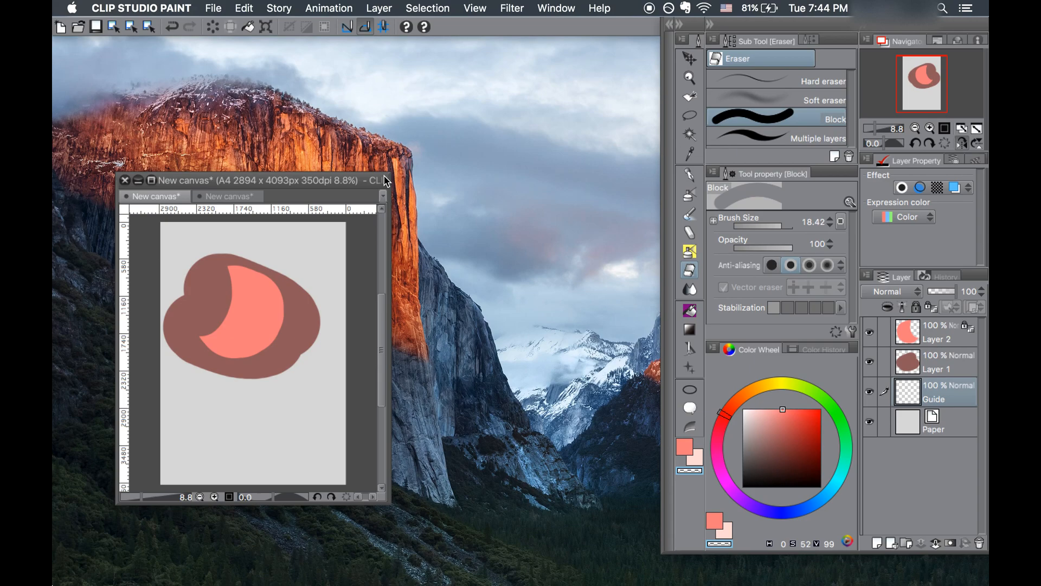
left_click_drag(386, 181, 653, 46)
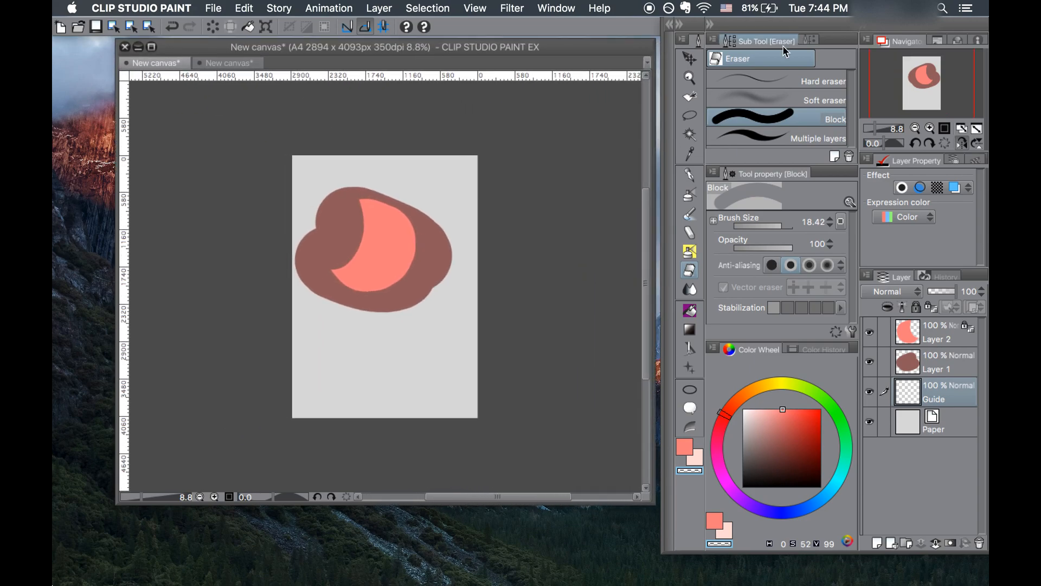
left_click(977, 130)
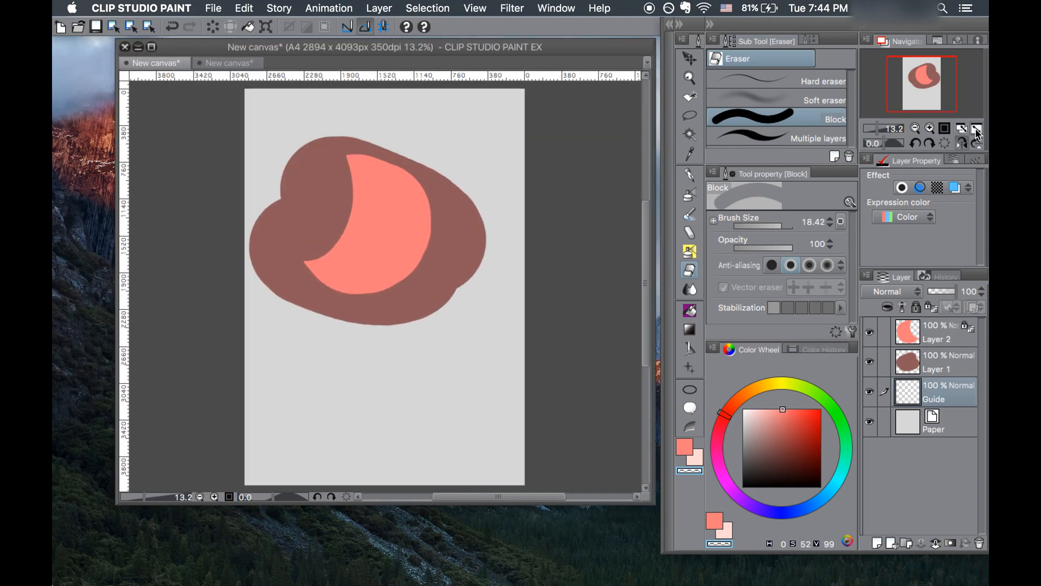
View the canvas at 100% pixel size, zoom out in increments, and set the Navigator zoom to 141.4%
left_click(944, 130)
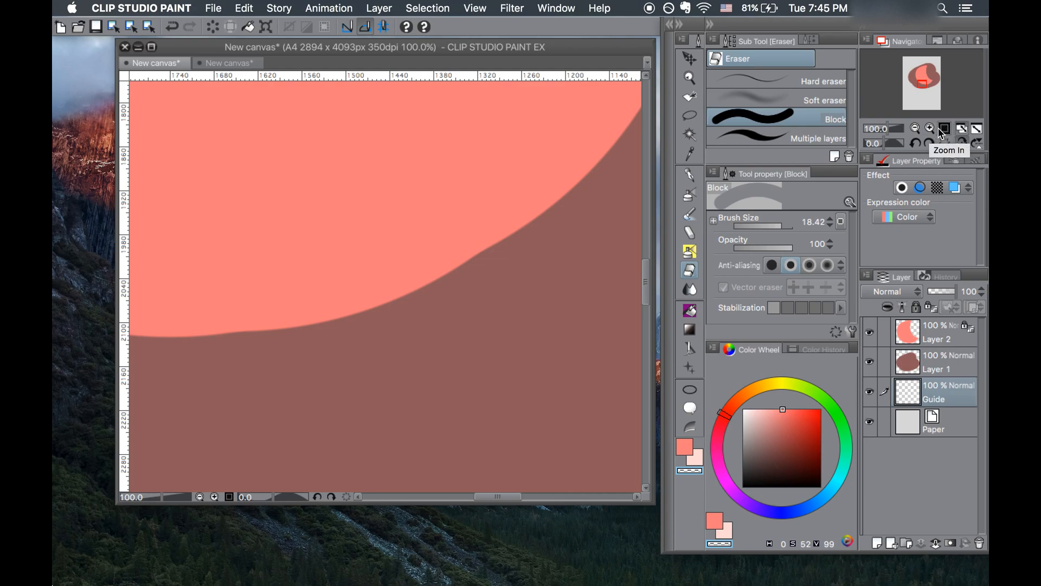
left_click(918, 128)
left_click(918, 128)
left_click(918, 128)
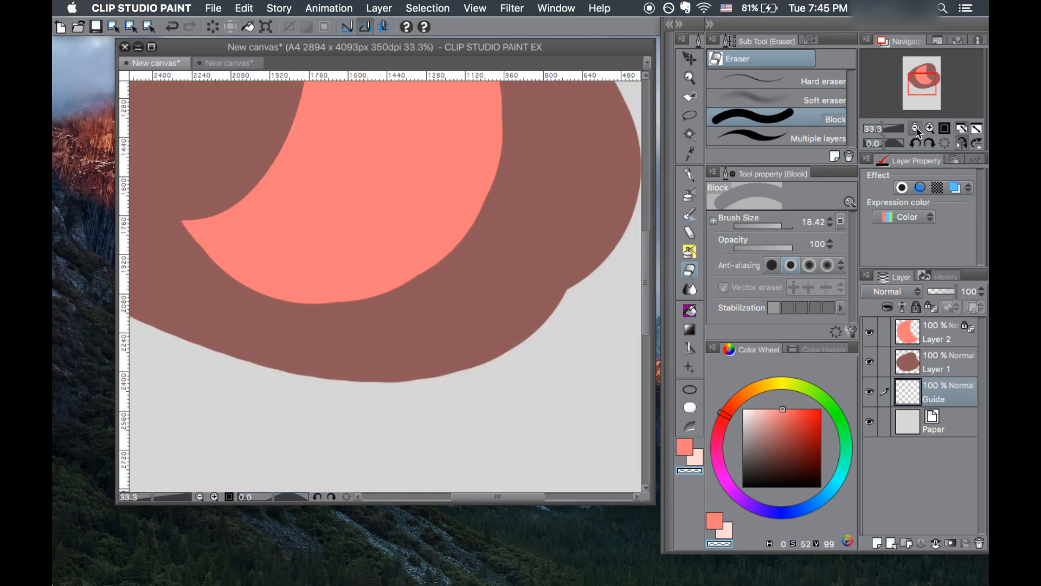
left_click(918, 128)
left_click(918, 128)
left_click(918, 128)
left_click(887, 130)
mouse_move(887, 129)
left_mouse_down()
mouse_move(877, 135)
mouse_move(890, 128)
left_mouse_up()
Look around the reference image in the Sub View palette, and open its image import dialog without choosing a file
left_click(932, 40)
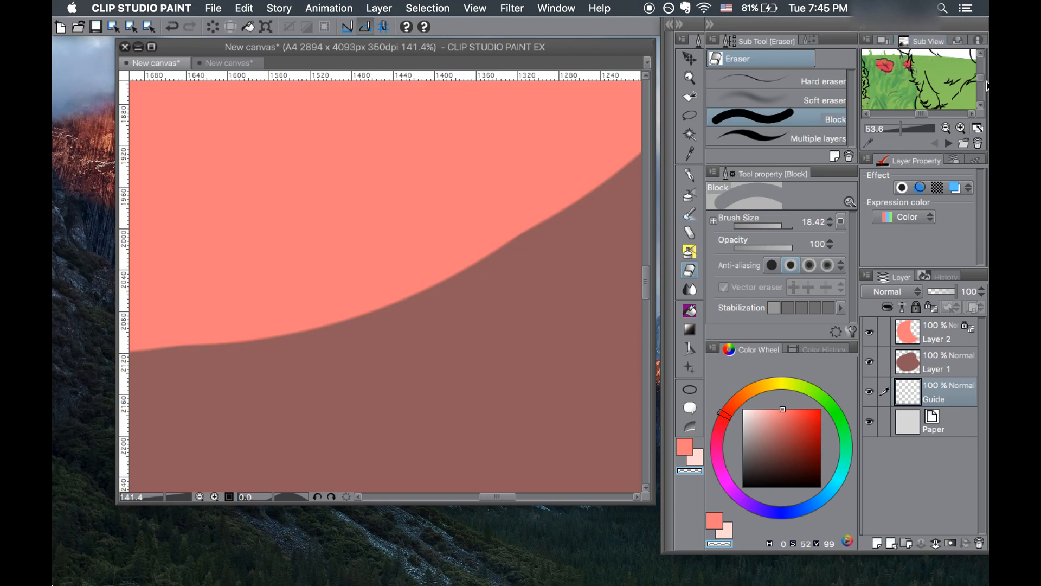
left_click_drag(980, 77, 981, 67)
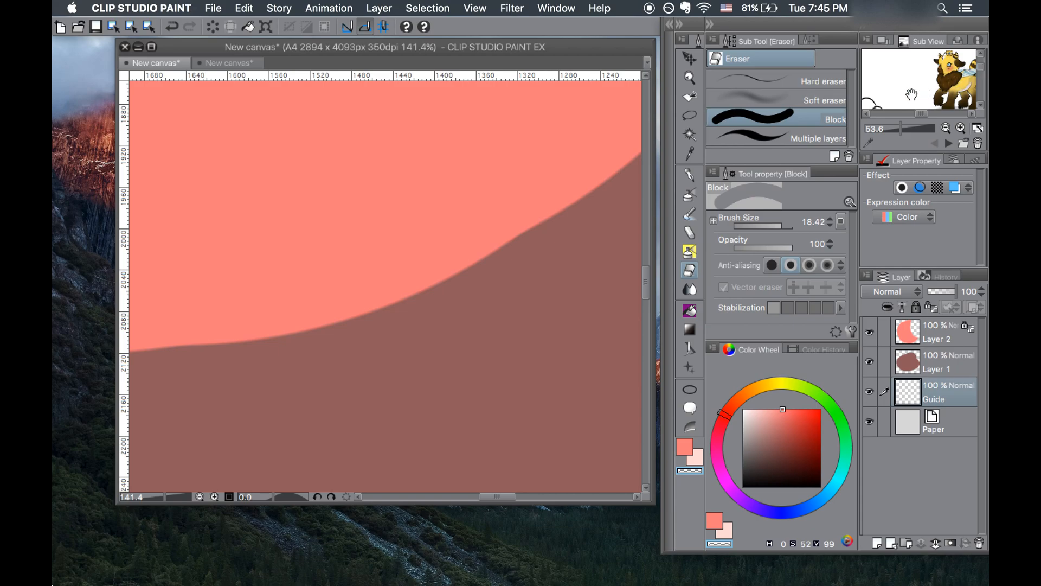
left_click_drag(919, 114, 899, 113)
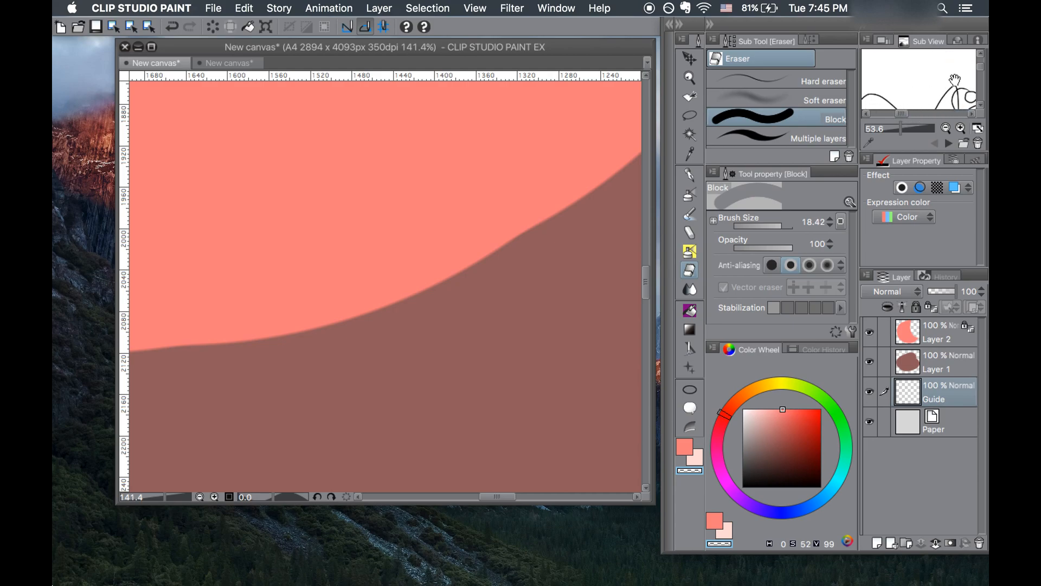
left_click(962, 142)
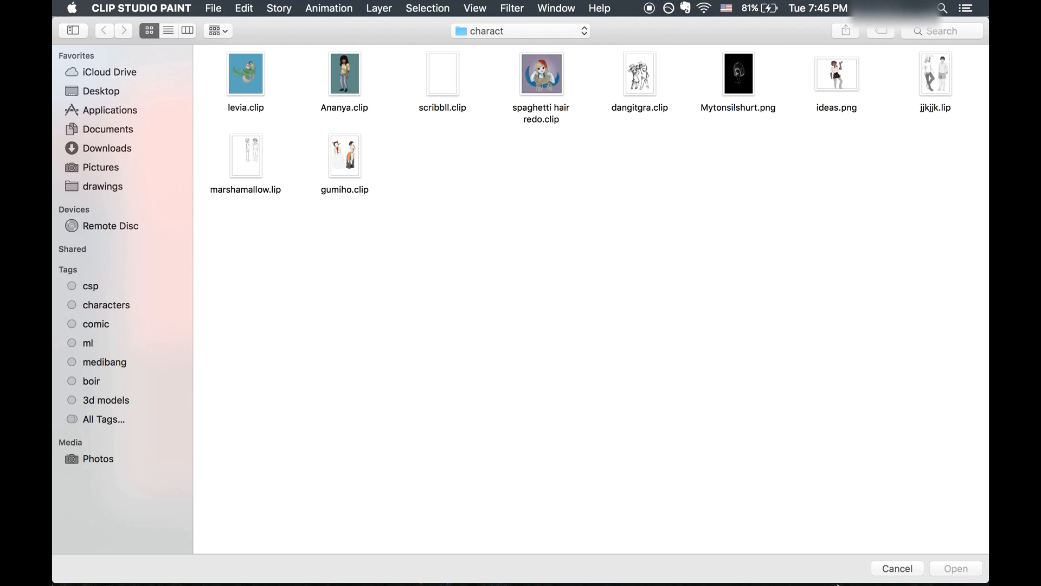
left_click(911, 567)
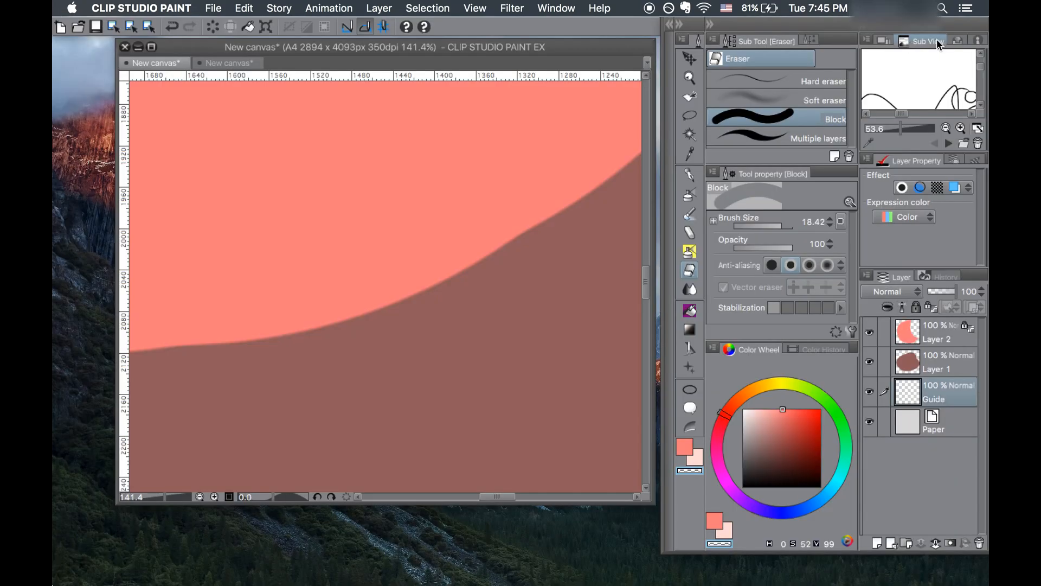
View the Item Bank and Information palettes, and return to the Navigator to zoom the canvas out to 13.1%
left_click(934, 40)
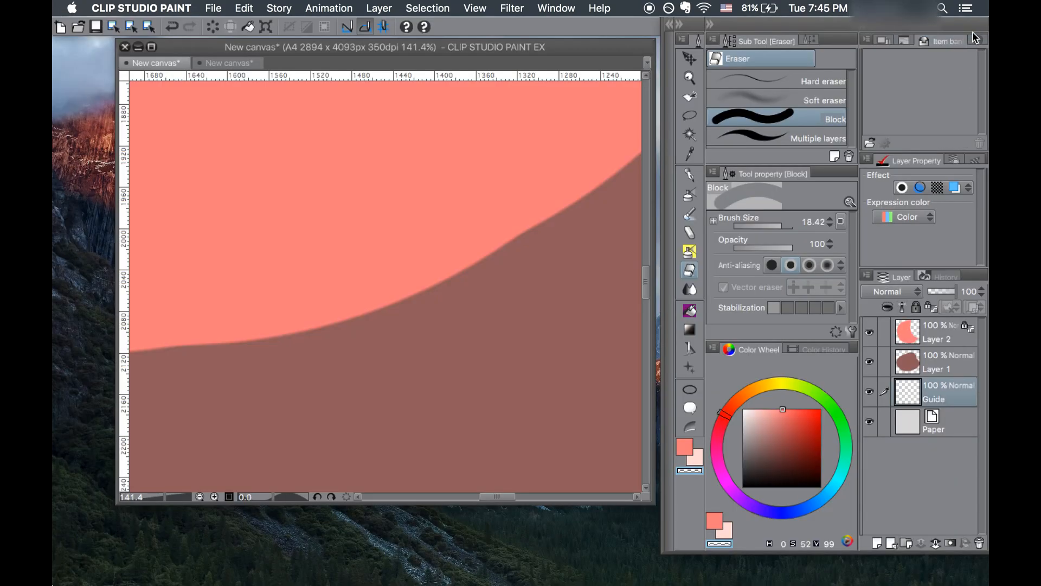
left_click(976, 42)
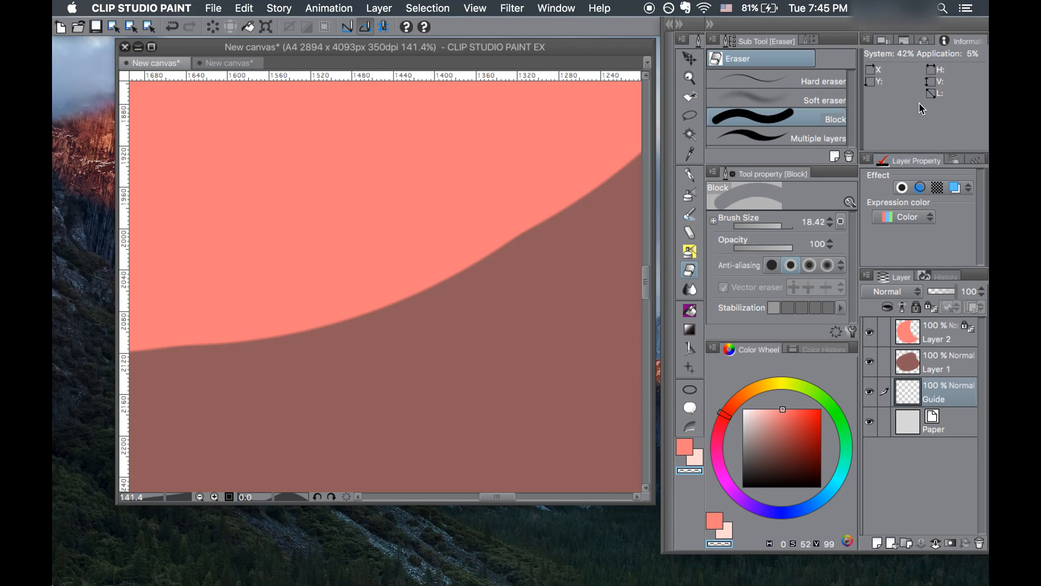
left_click(883, 36)
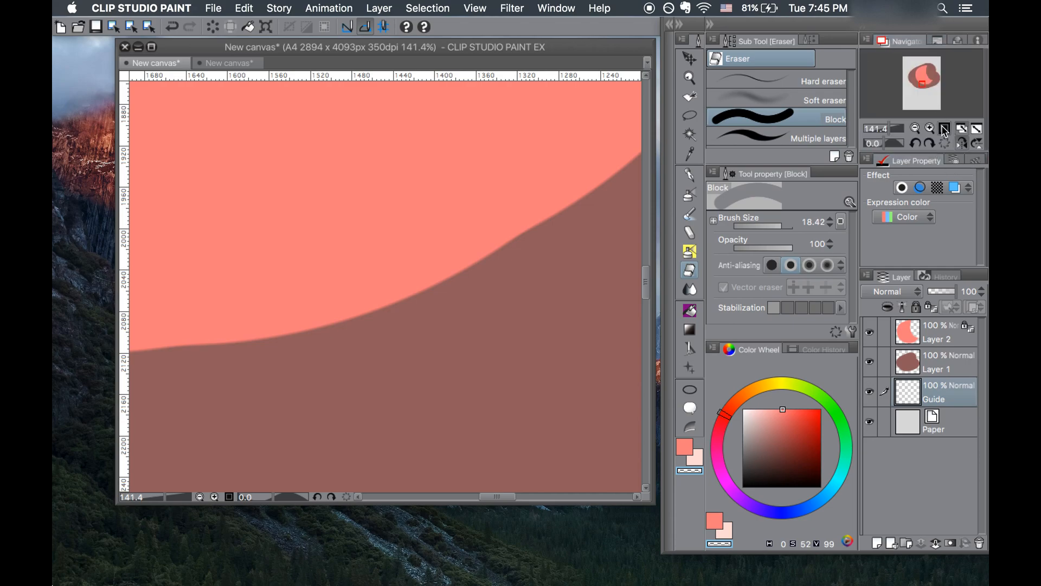
left_click_drag(889, 129, 876, 129)
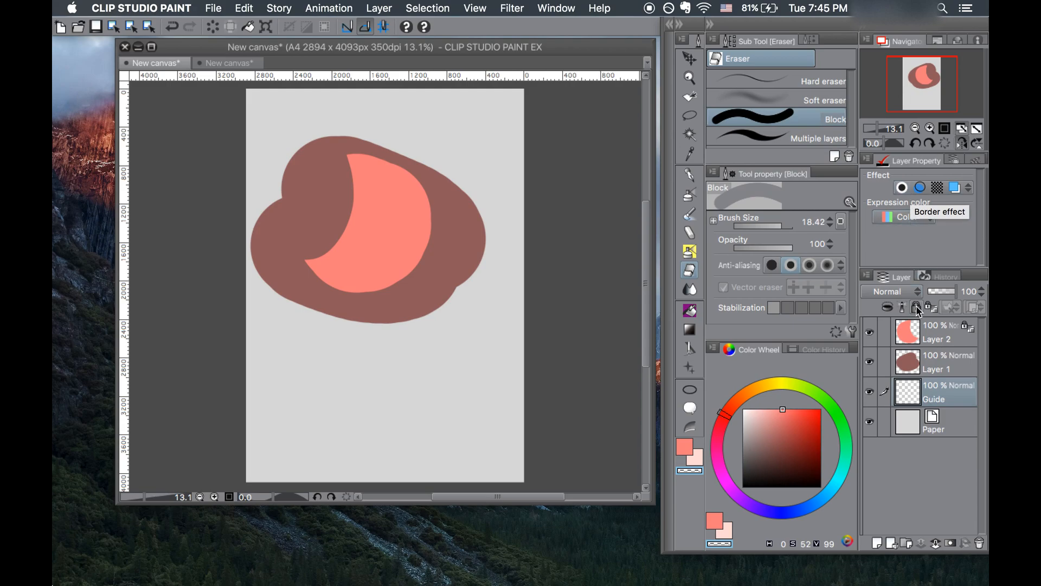
Give Layer 1 a bright red border effect with an edge thickness of 8.58
left_click(929, 370)
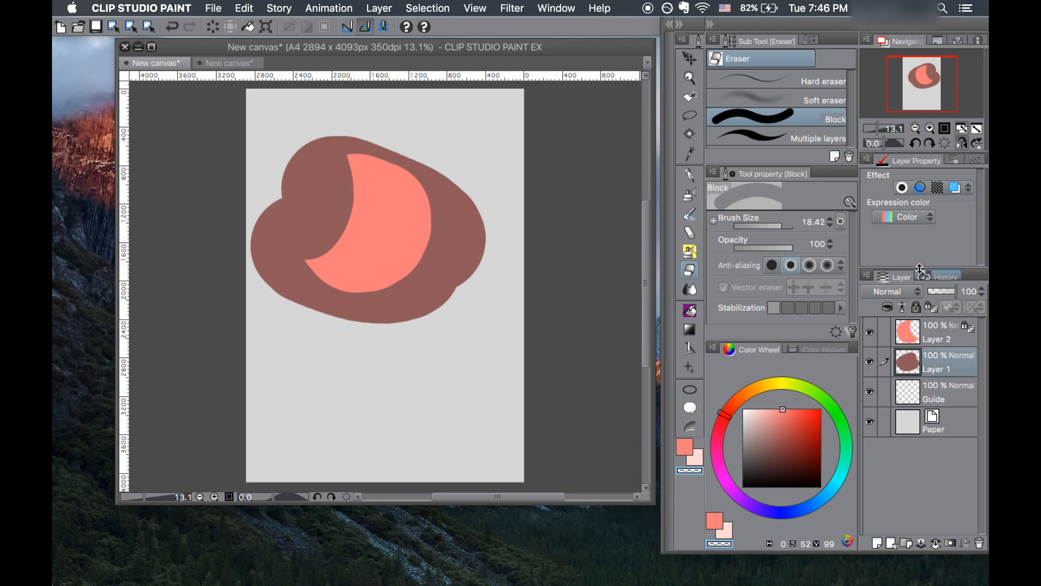
left_click(901, 187)
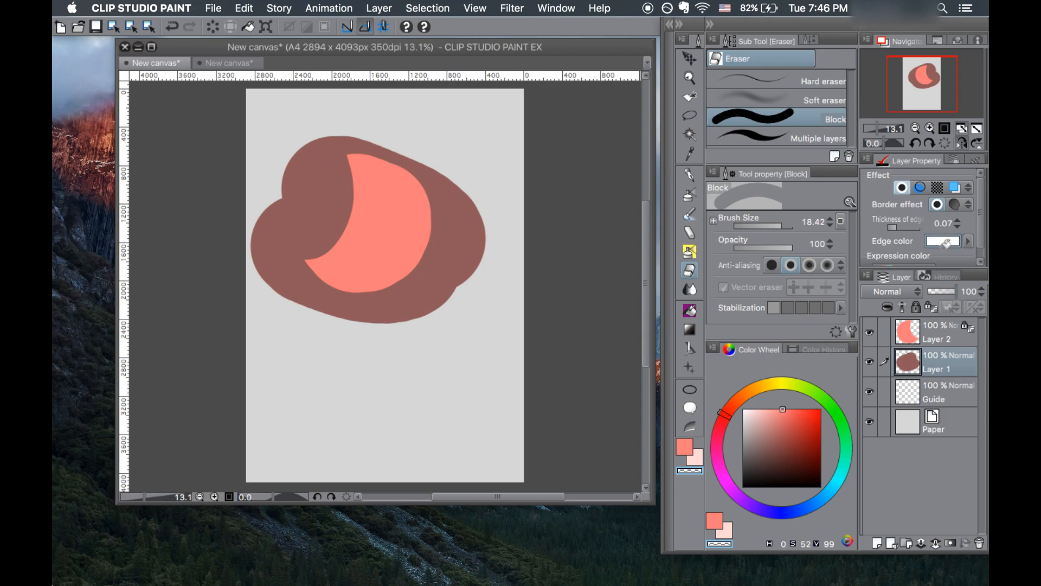
left_click(803, 411)
left_click(953, 242)
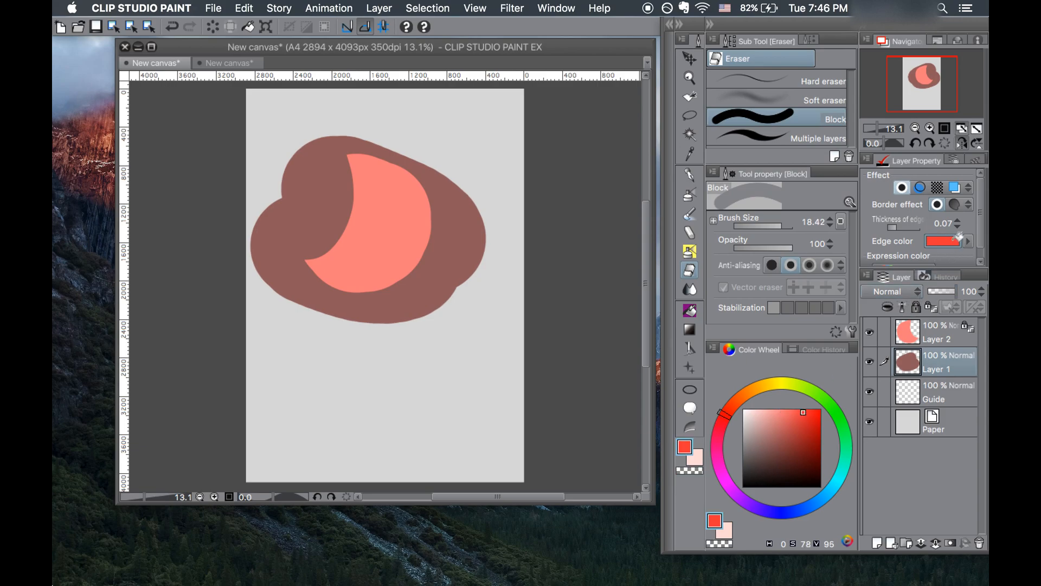
left_click(901, 227)
left_click_drag(901, 226, 920, 223)
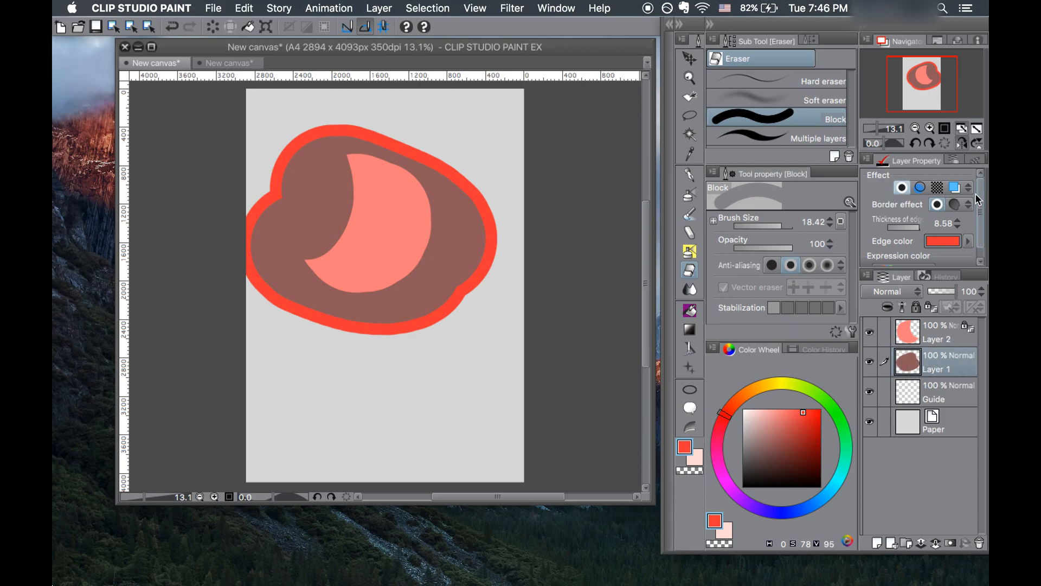
Try a watercolor edge with an area of 0.70 on Layer 1, and toggle the Extract line effect on and off
mouse_move(978, 193)
left_mouse_down()
mouse_move(977, 217)
mouse_move(977, 200)
left_mouse_up()
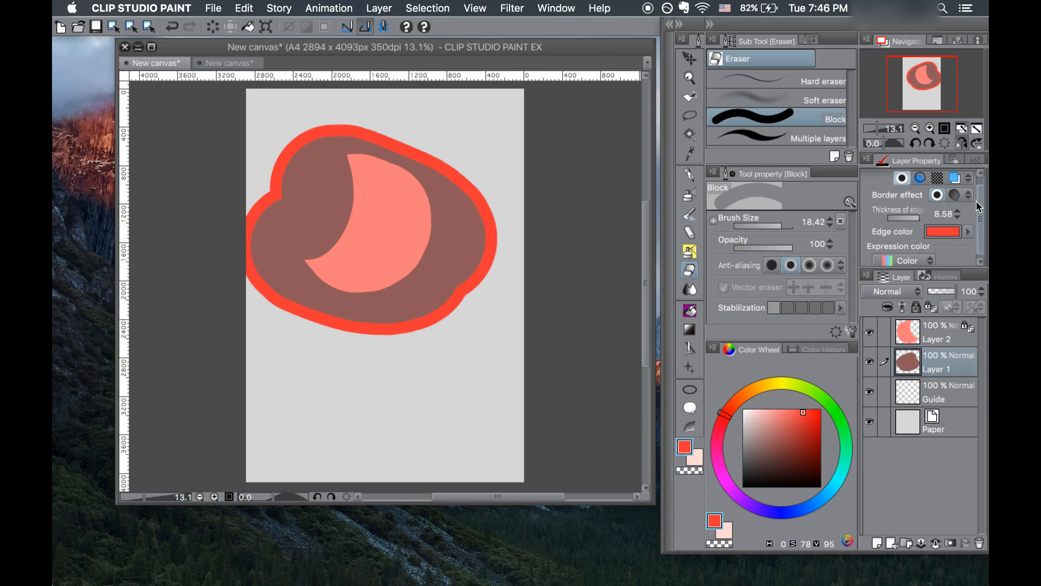
left_click(954, 196)
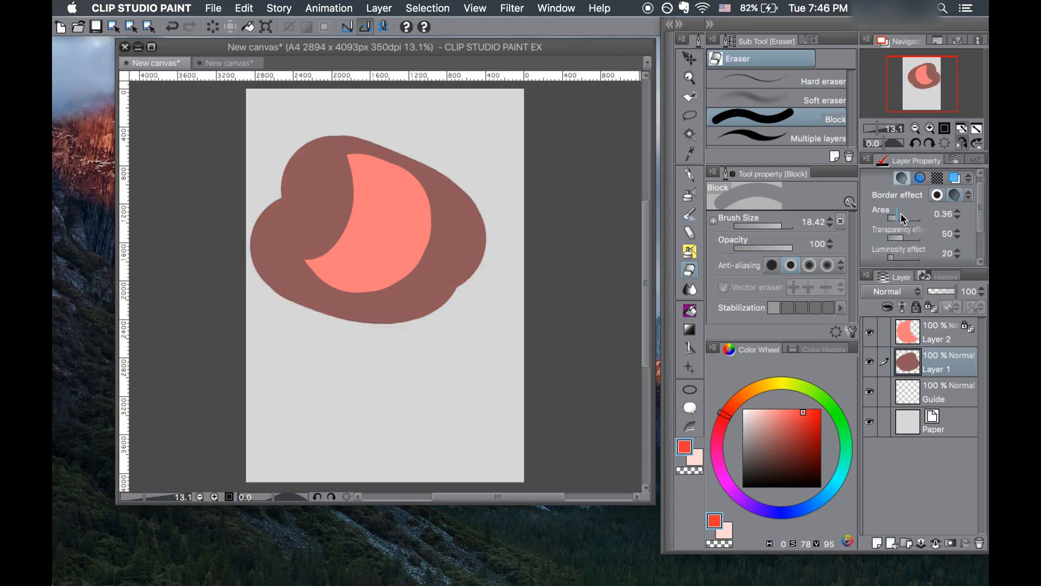
left_click_drag(916, 216, 903, 216)
left_click_drag(979, 206, 985, 182)
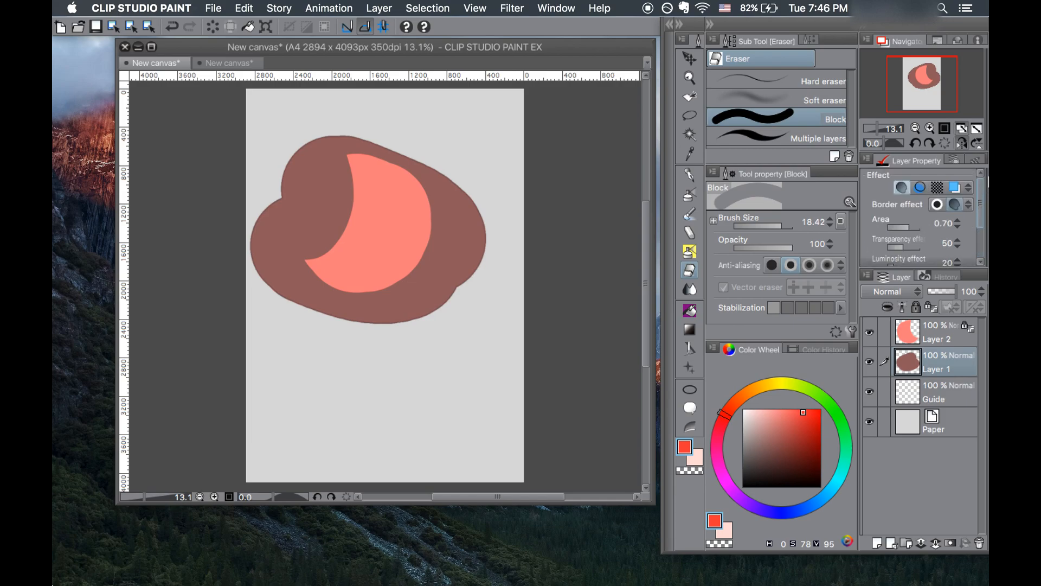
left_click(921, 187)
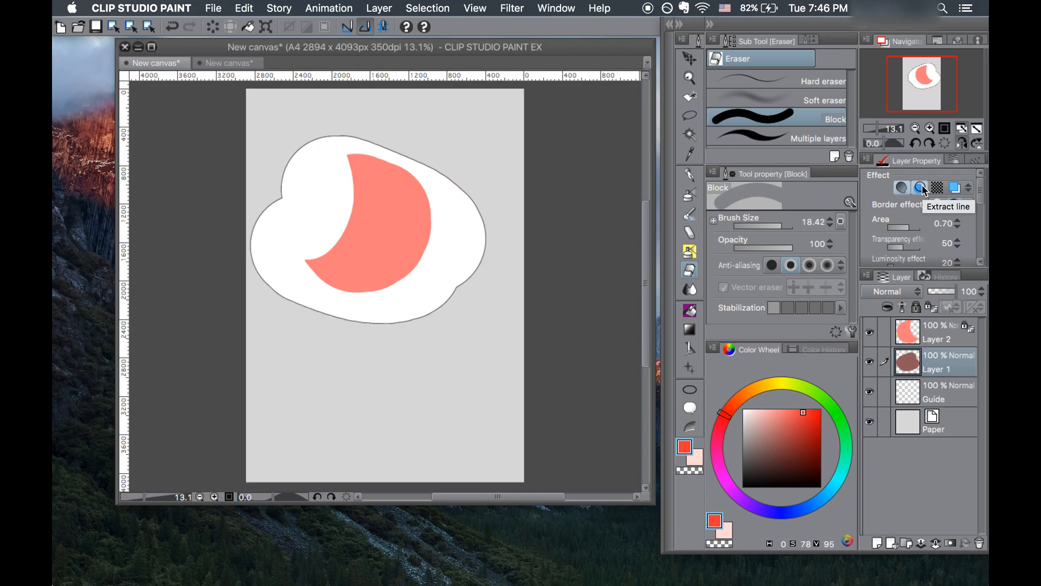
left_click(922, 188)
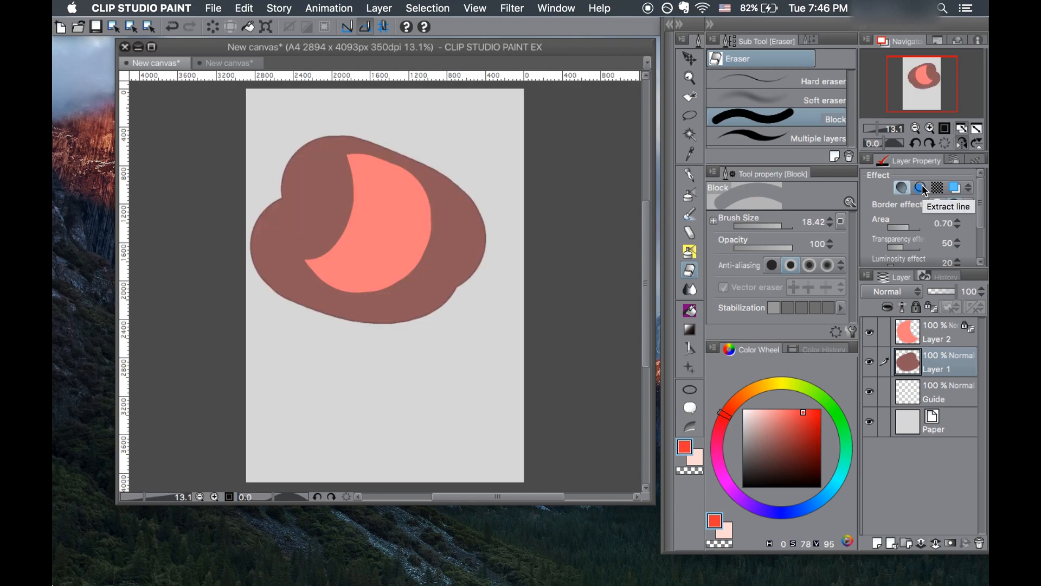
Replace Layer 1's border effect with a Tone effect set to 5.0 lines
left_click(937, 187)
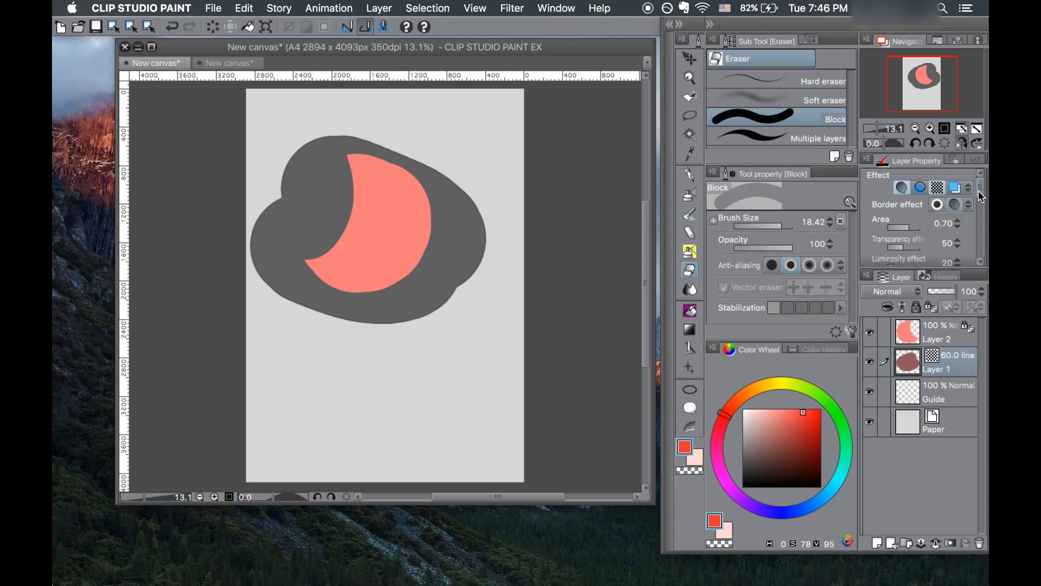
scroll(978, 193, "down", 2)
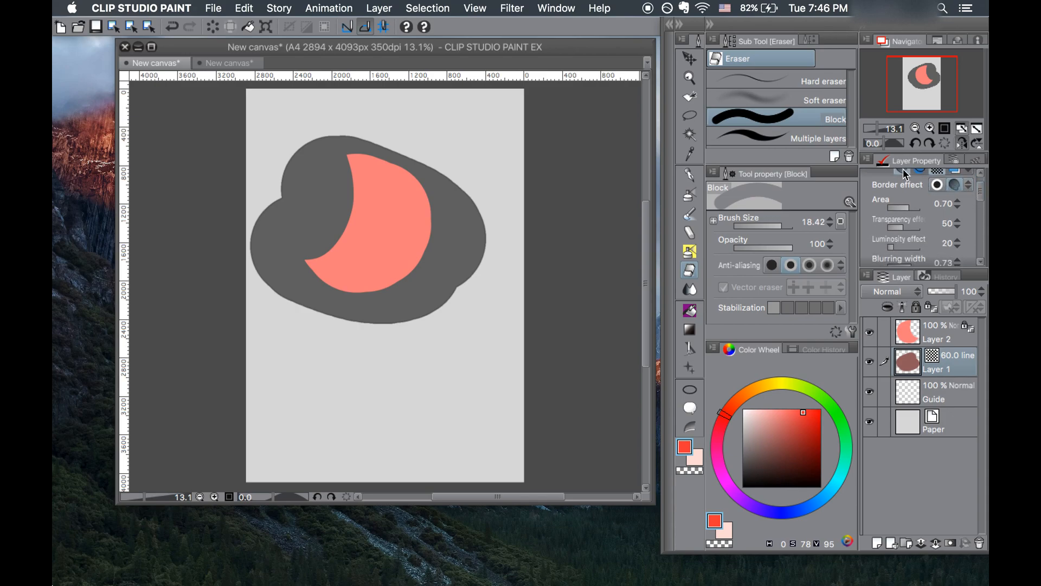
scroll(970, 191, "down", 3)
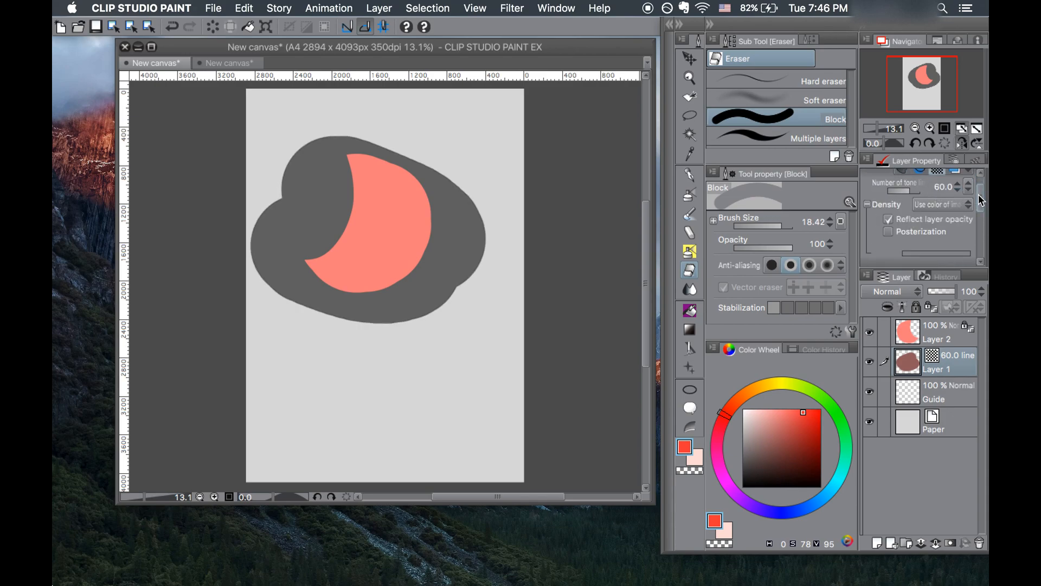
scroll(977, 201, "up", 1)
left_click(896, 197)
left_click_drag(896, 197, 884, 194)
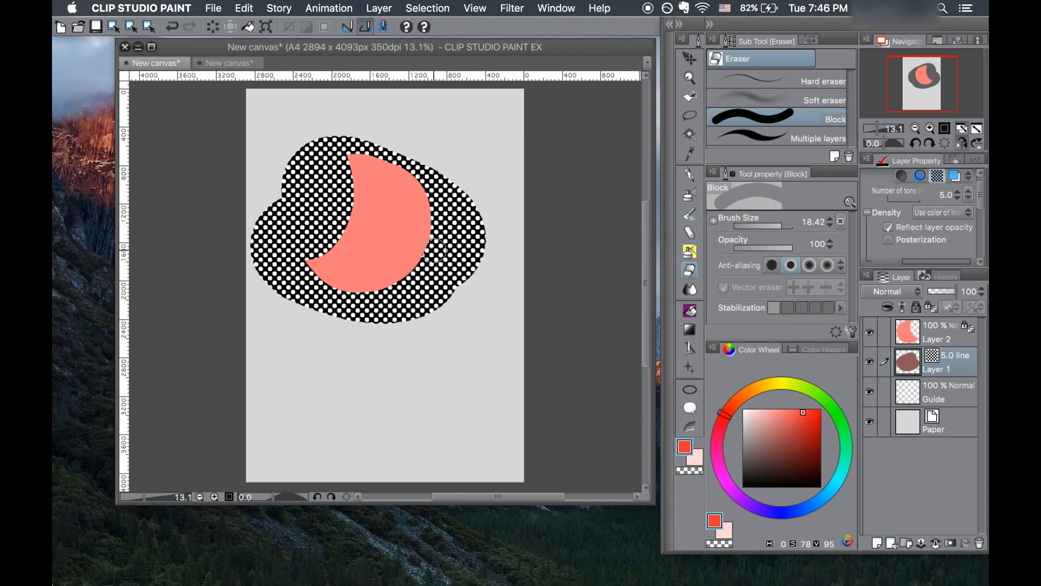
left_click_drag(979, 199, 969, 239)
scroll(967, 233, "up", 5)
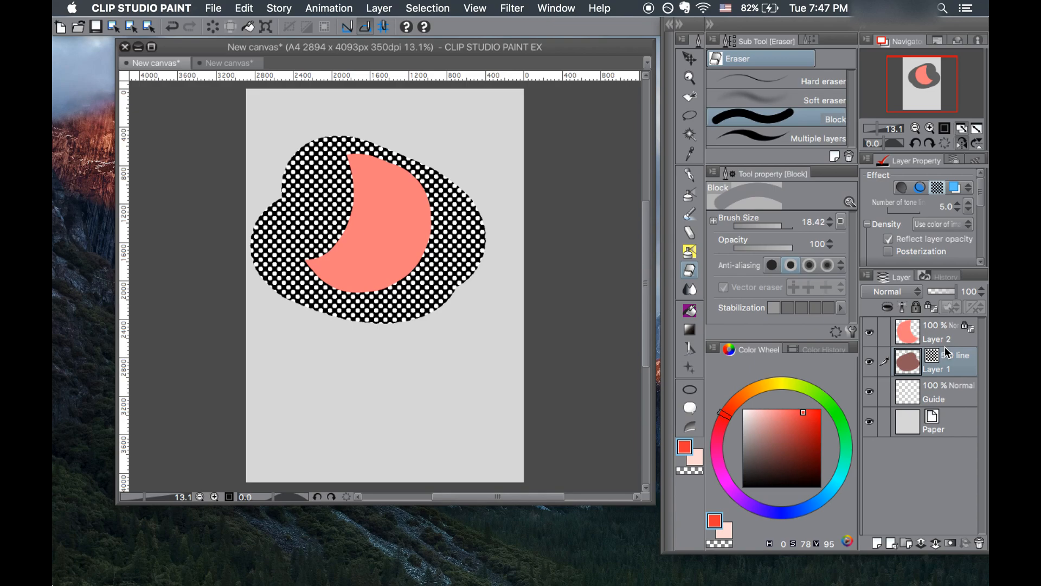
Apply the blue Layer color effect to Layer 1 and turn off its Tone effect
left_click(956, 188)
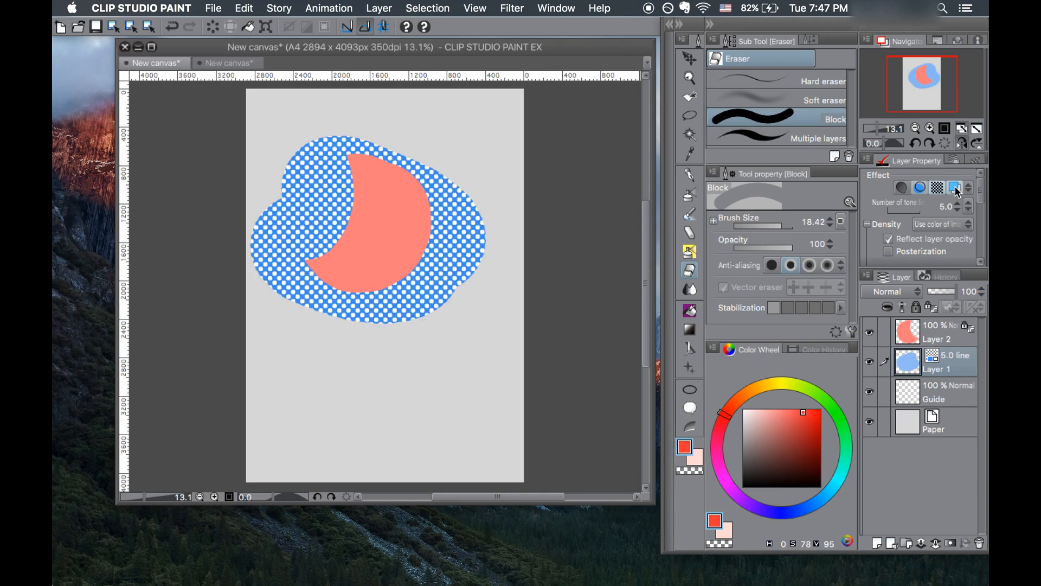
left_click(937, 188)
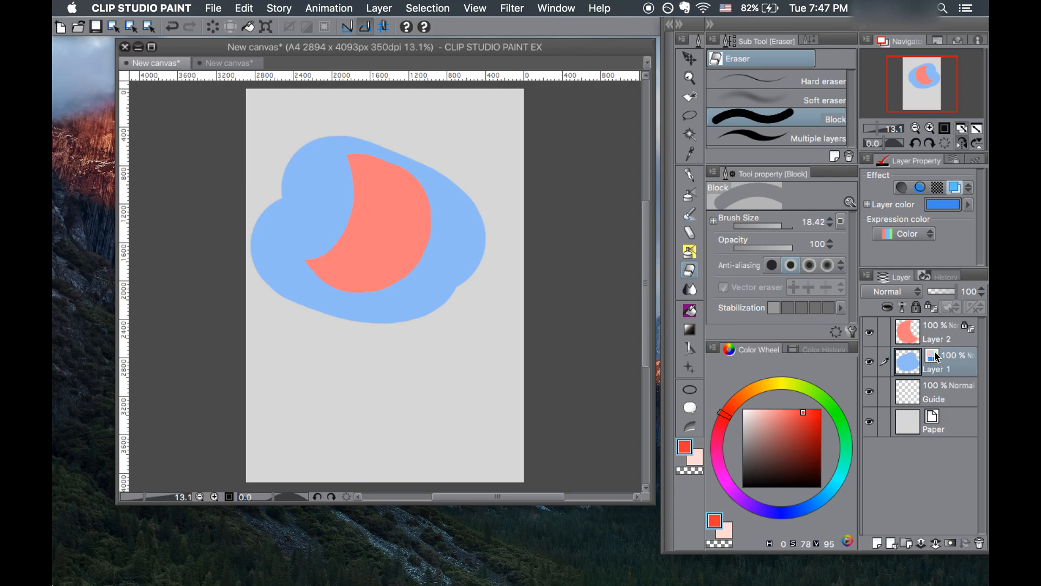
Try different opacity levels on Layer 1 and set its opacity to 28%
left_click(935, 292)
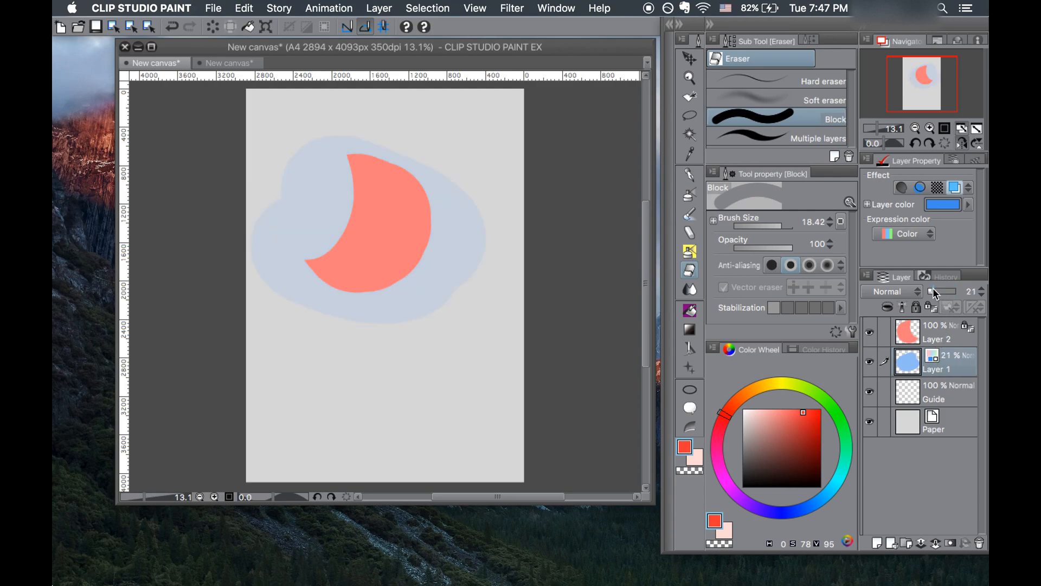
left_click_drag(934, 293, 947, 293)
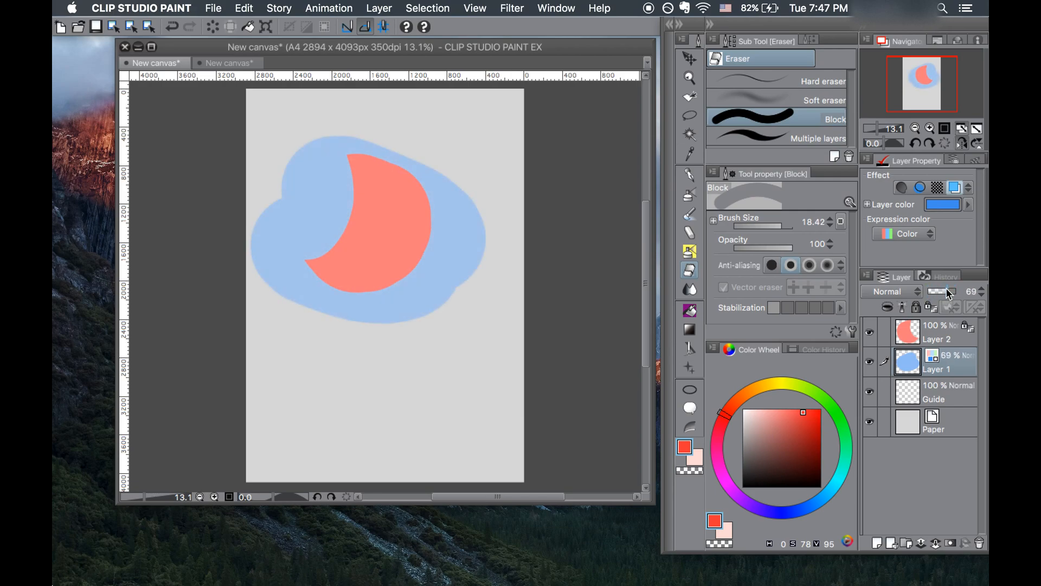
left_click(939, 294)
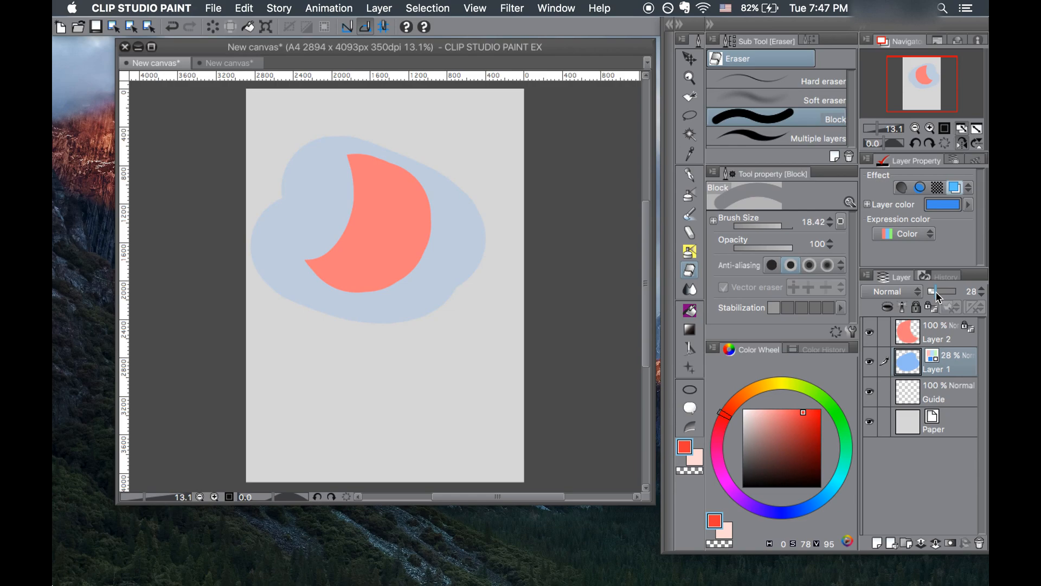
Set Layer 1's opacity to 100% and widen the Layer palette column with Layer 2 selected
left_click_drag(938, 294, 976, 298)
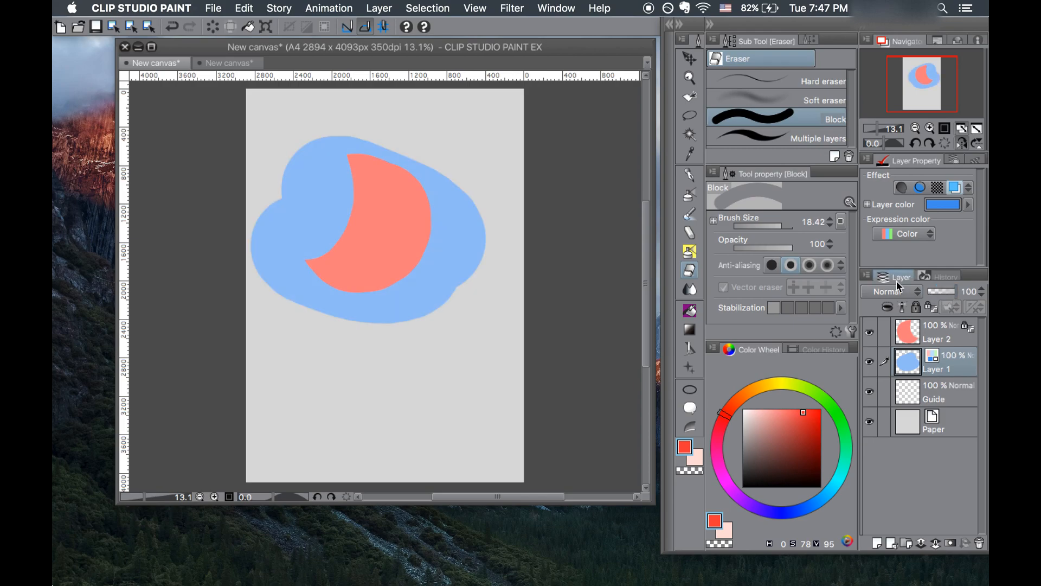
left_click(892, 331)
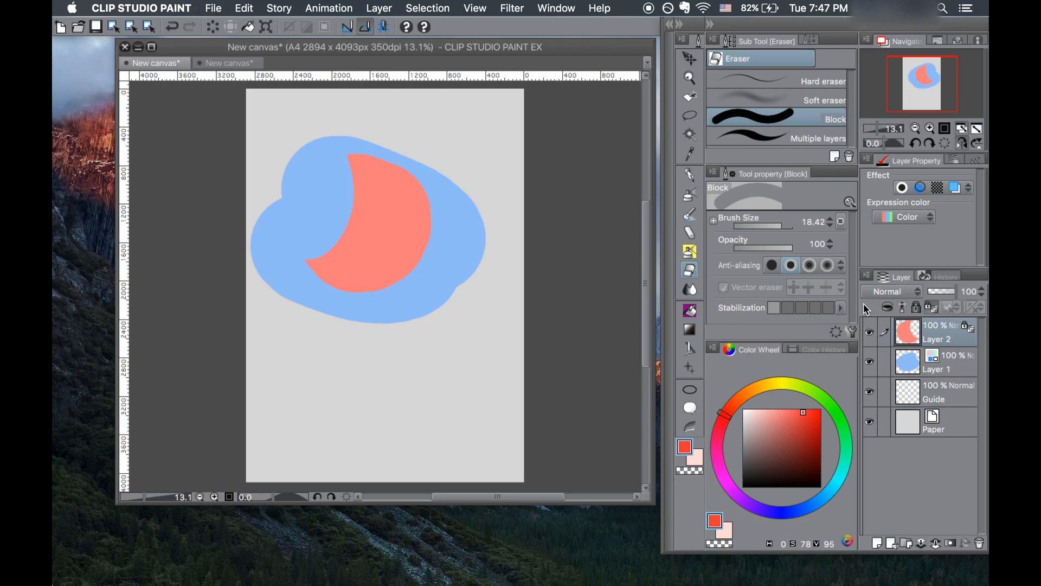
mouse_move(859, 300)
left_mouse_down()
mouse_move(840, 300)
mouse_move(871, 306)
left_mouse_up()
left_click_drag(859, 280, 816, 272)
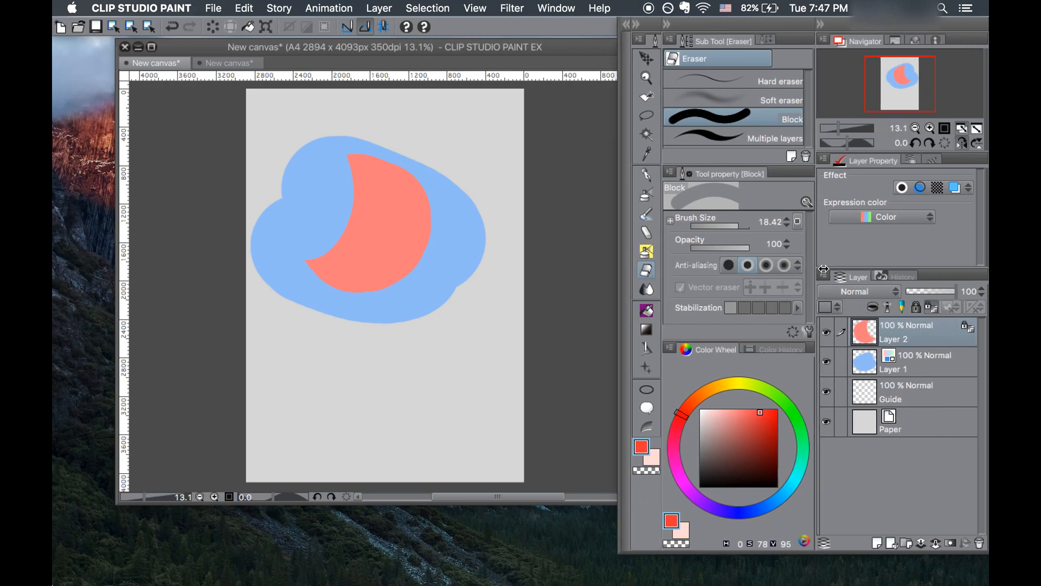
Assign an orange palette color to Layer 2 and a red palette color to Layer 1
left_click(838, 304)
left_click(843, 355)
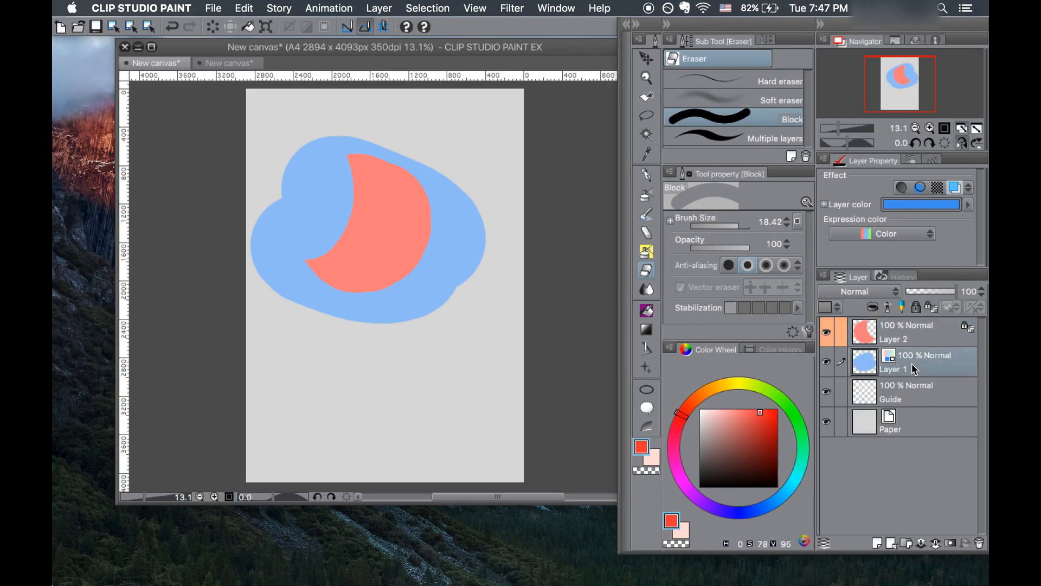
left_click(838, 308)
left_click(848, 338)
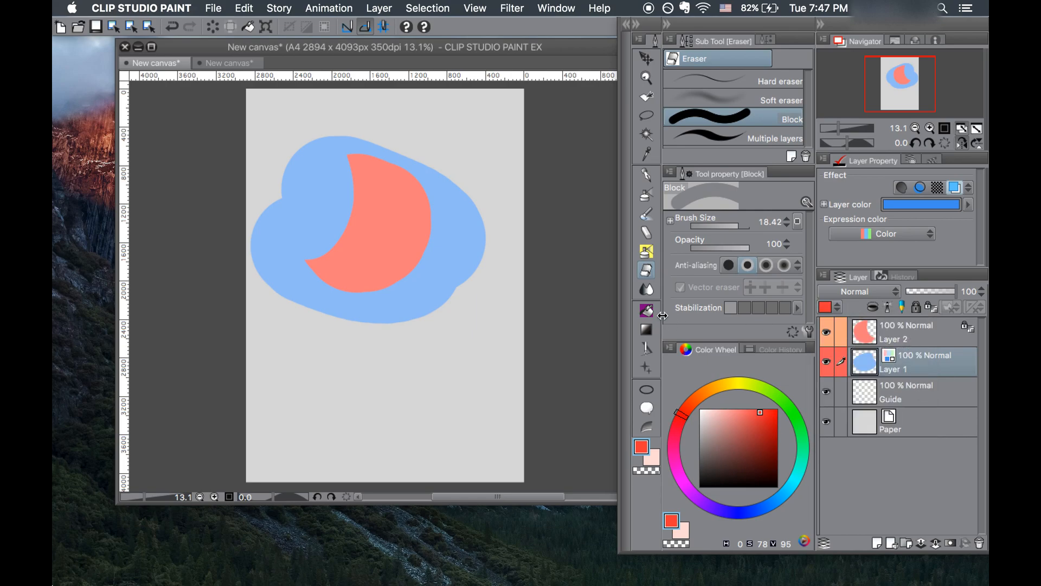
Inspect the settings of the Fill tool's Refer other layers sub tool, including its icon background color, and close them without changes
left_click(646, 310)
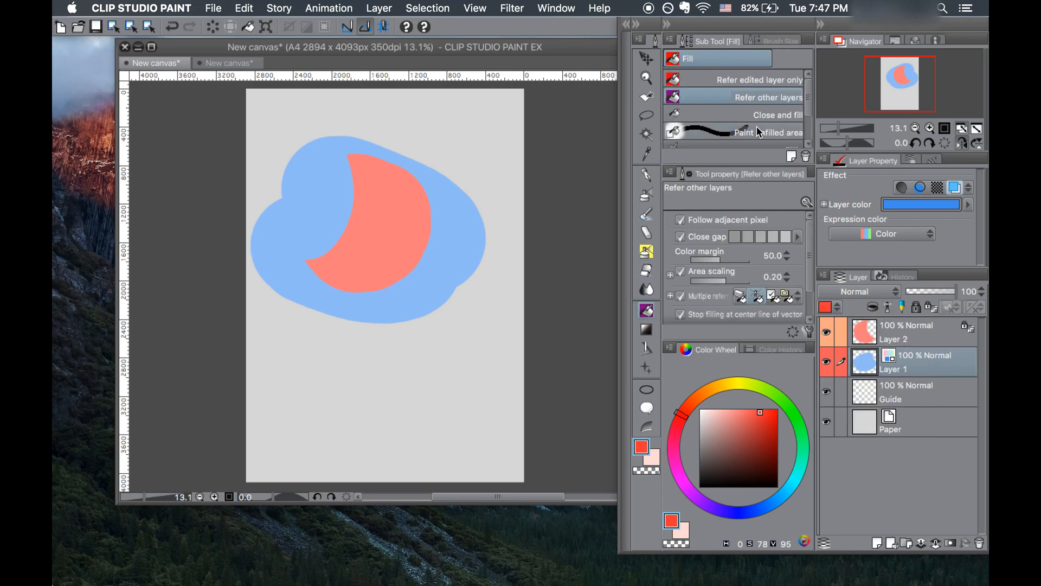
right_click(753, 99)
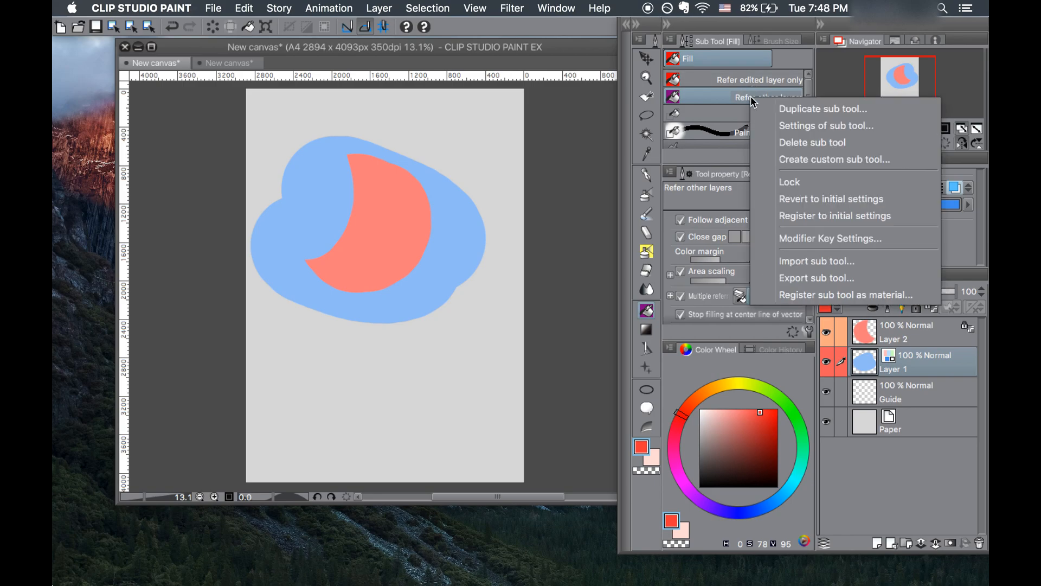
left_click(779, 130)
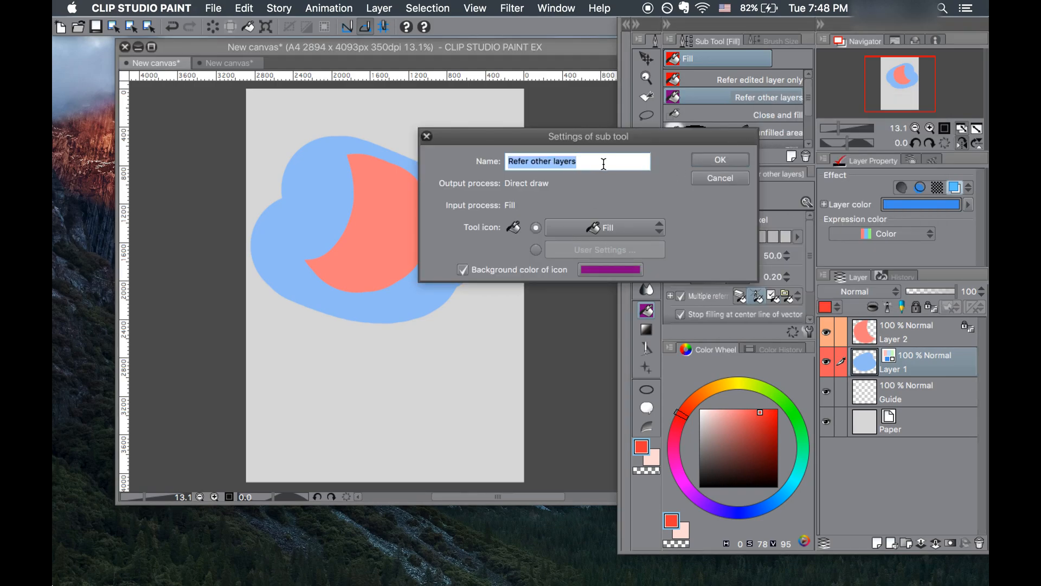
left_click(594, 269)
left_click(521, 324)
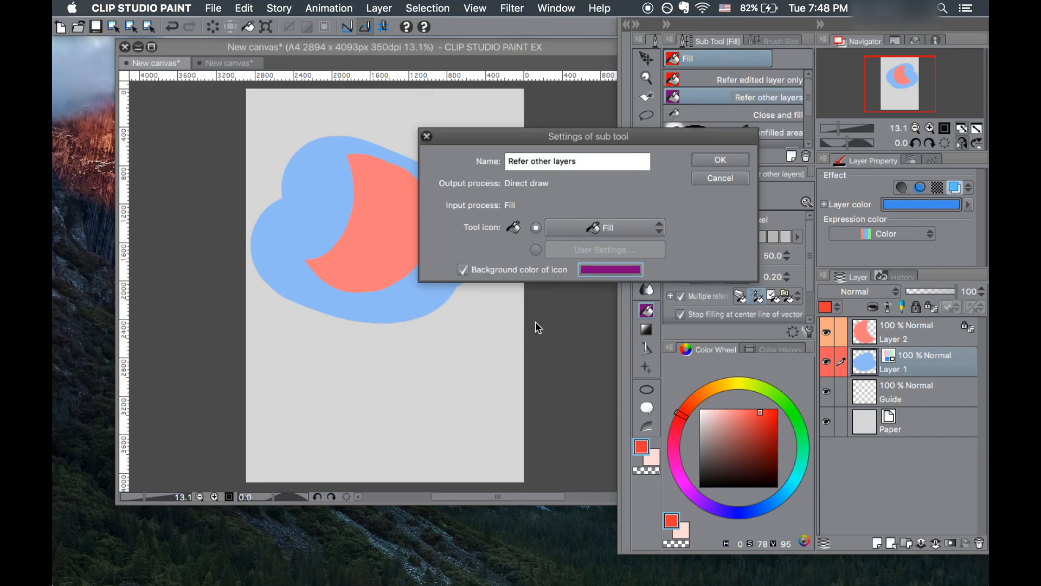
left_click(718, 181)
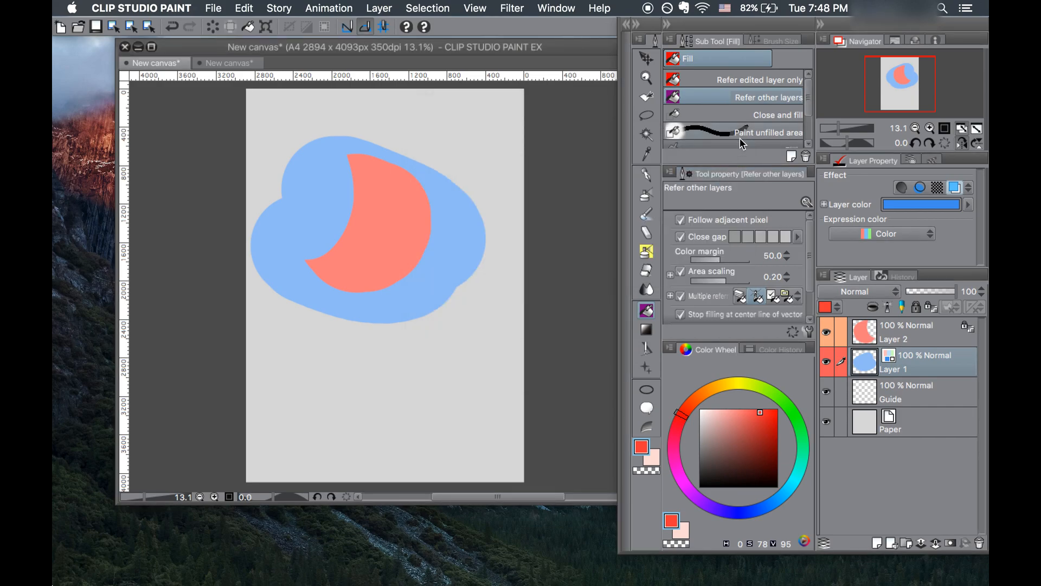
scroll(739, 138, "down", 3)
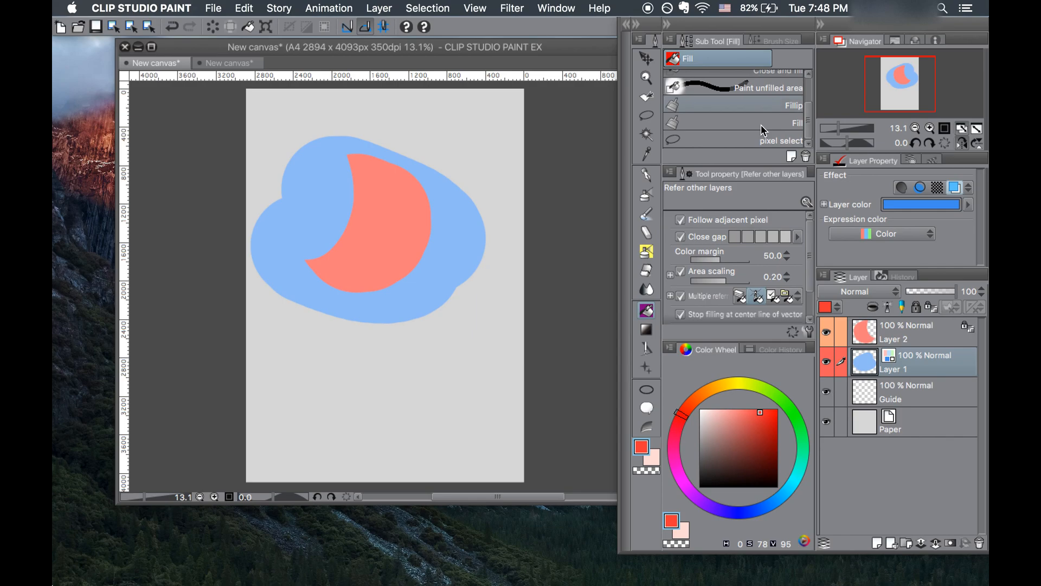
mouse_move(769, 583)
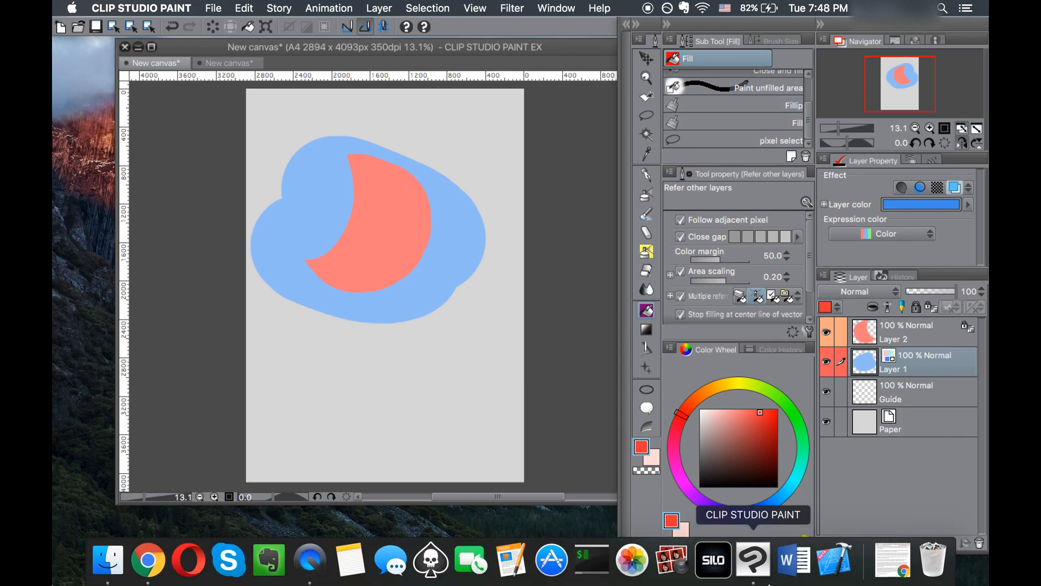
left_click(307, 582)
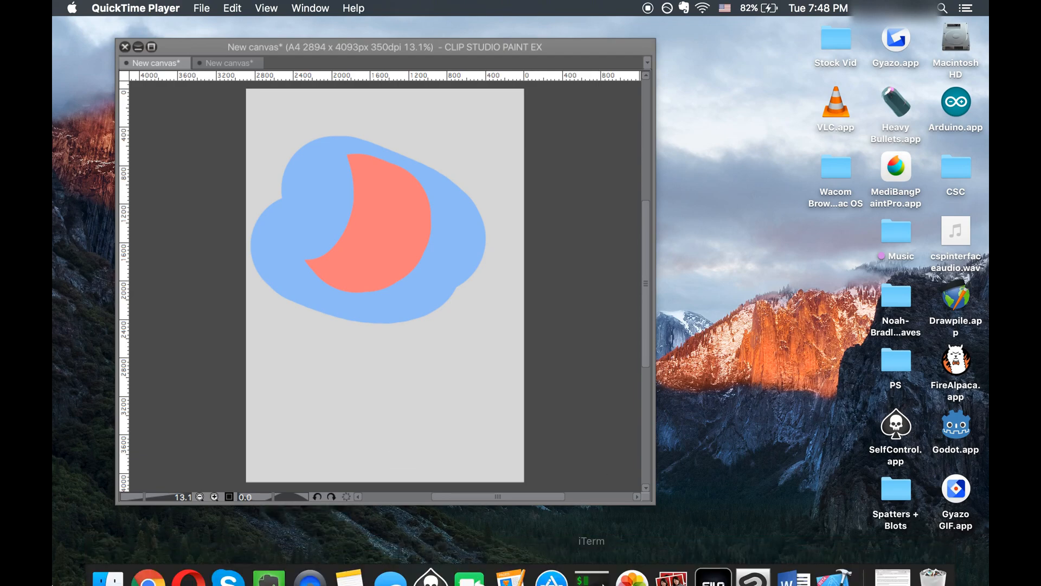
left_click(754, 561)
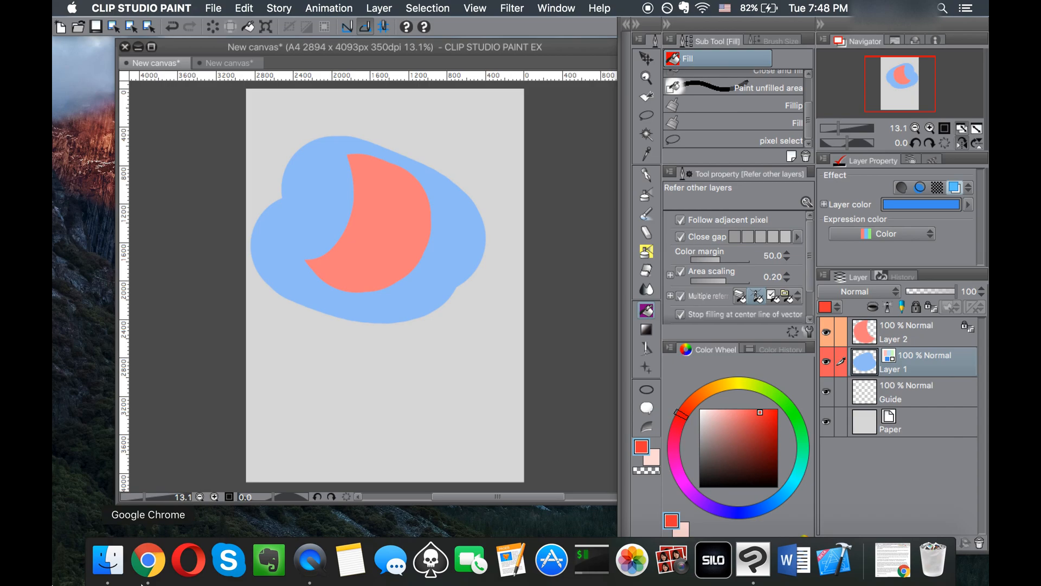
right_click(310, 568)
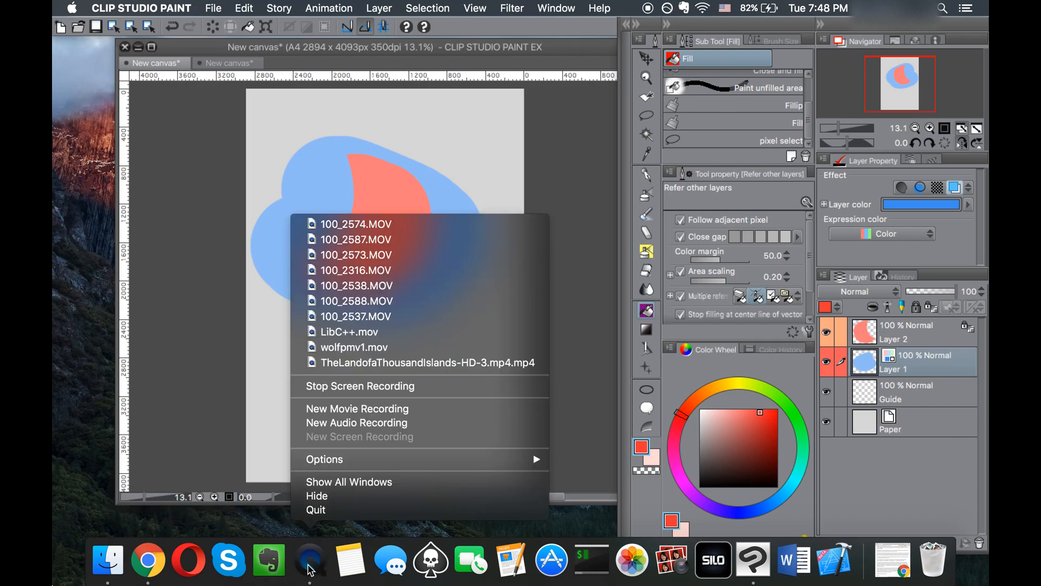
left_click(201, 424)
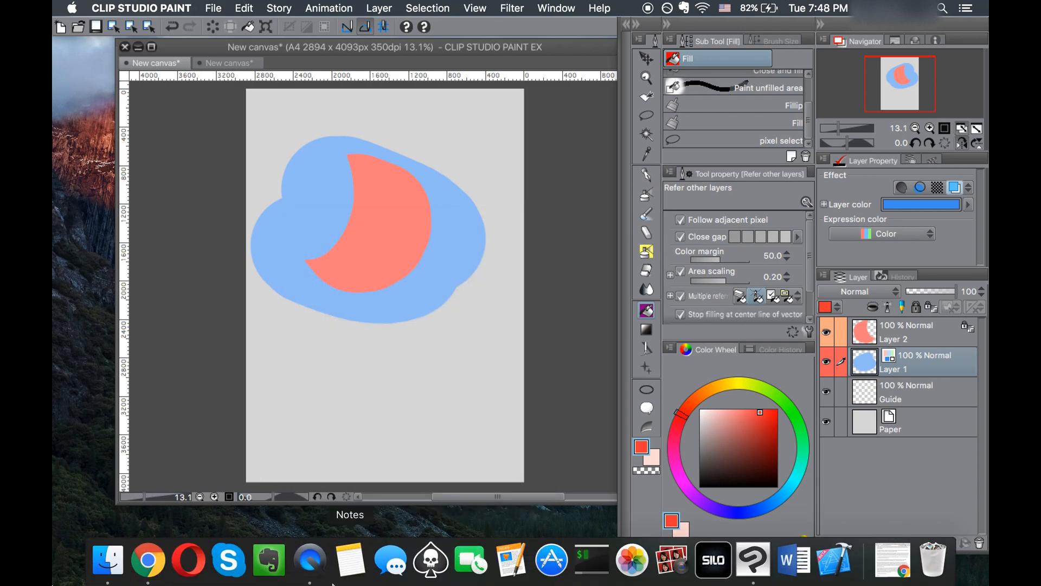
left_click(319, 579)
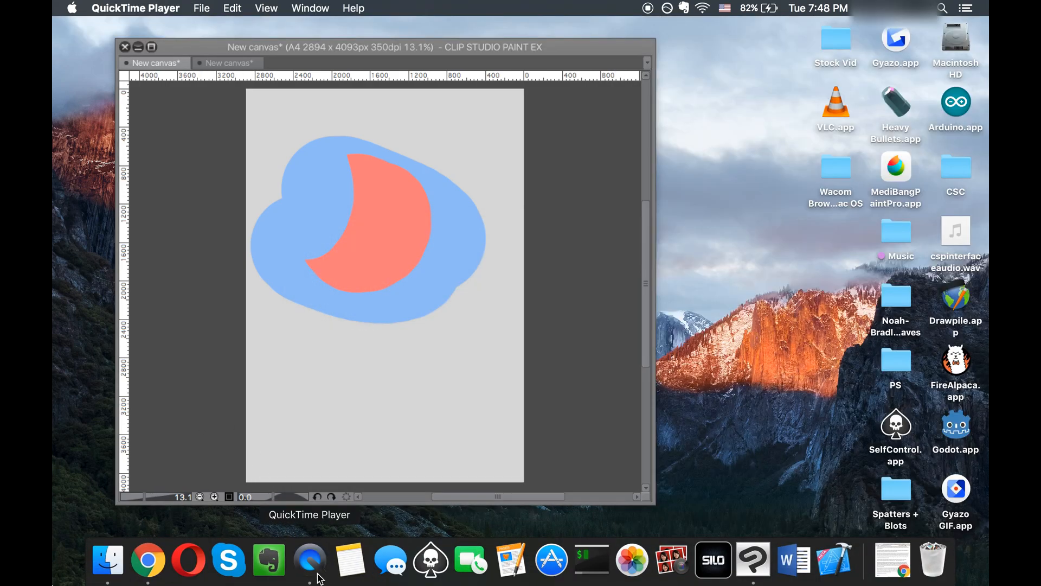
left_click(215, 7)
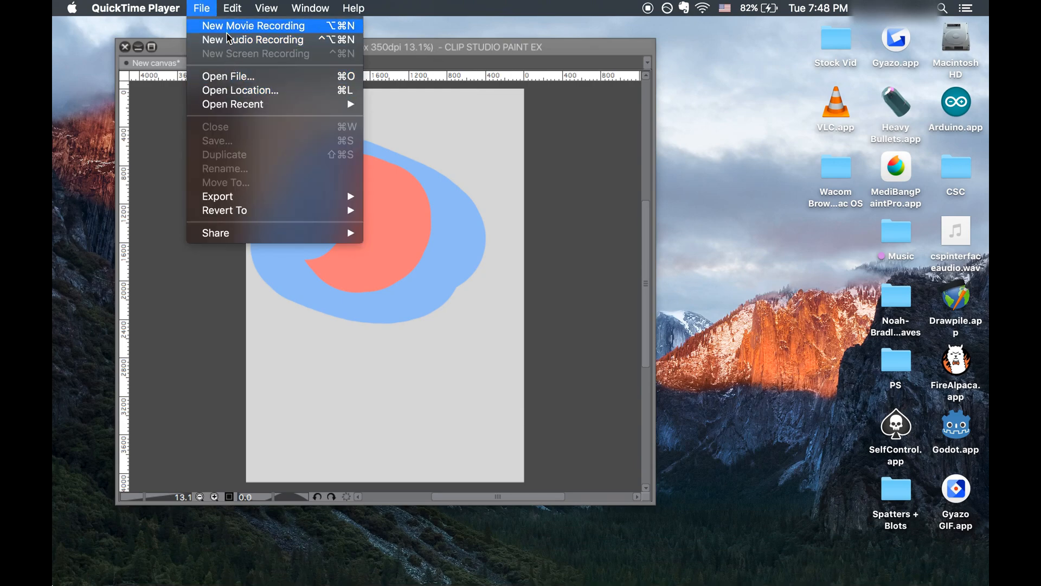
left_click(327, 575)
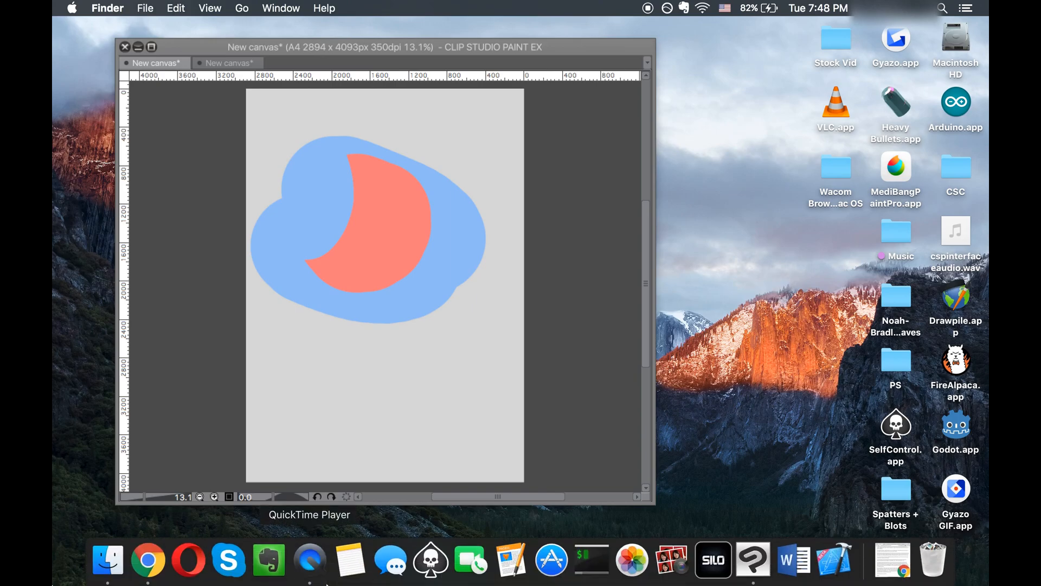
Move the canvas window down toward the lower-left corner of the desktop
left_click(325, 582)
left_click(420, 43)
left_click_drag(418, 42, 310, 406)
left_click(346, 353)
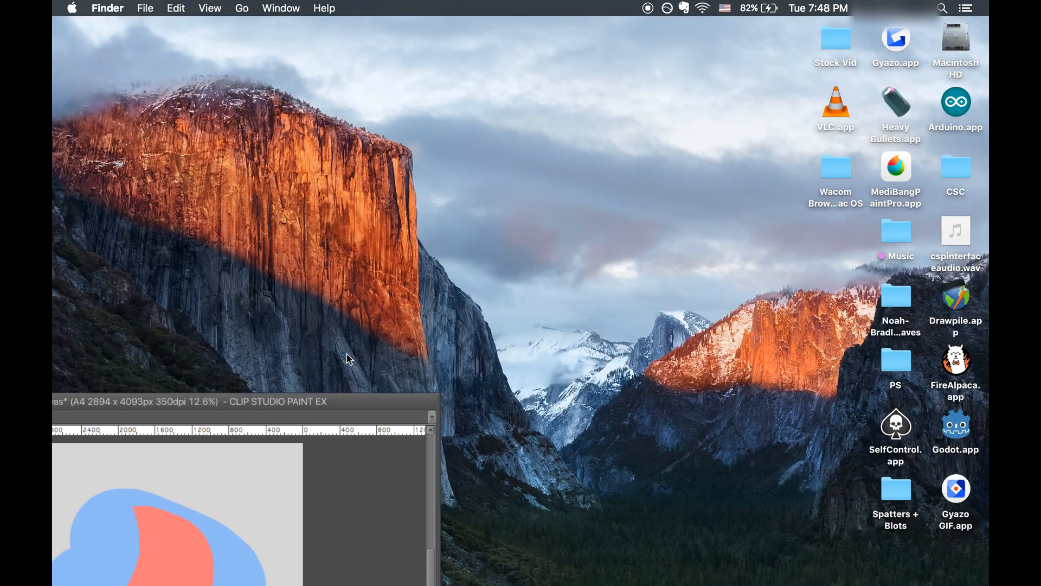
Bring up QuickTime Player's screen recording options
mouse_move(110, 580)
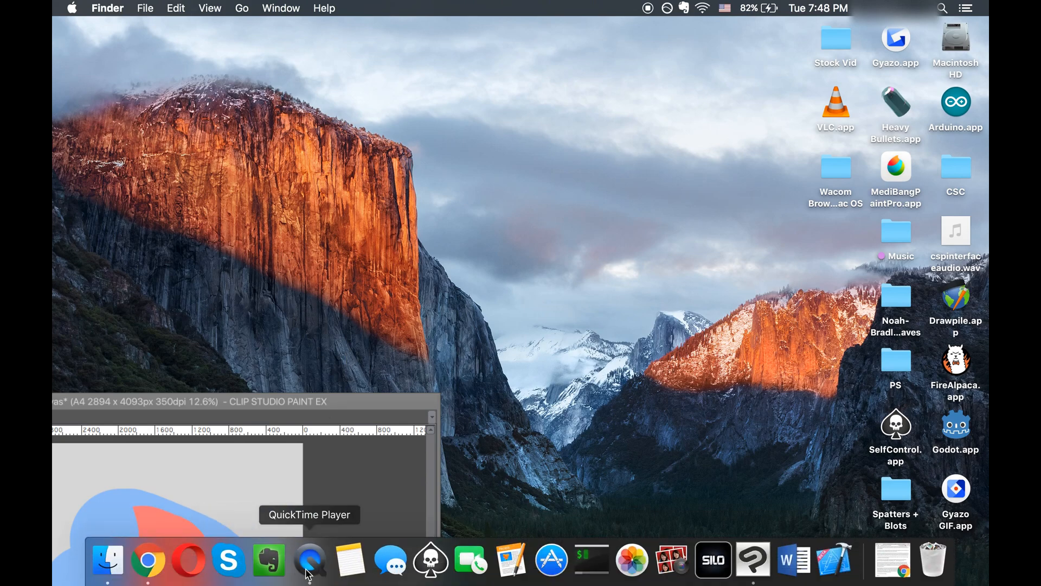
right_click(329, 563)
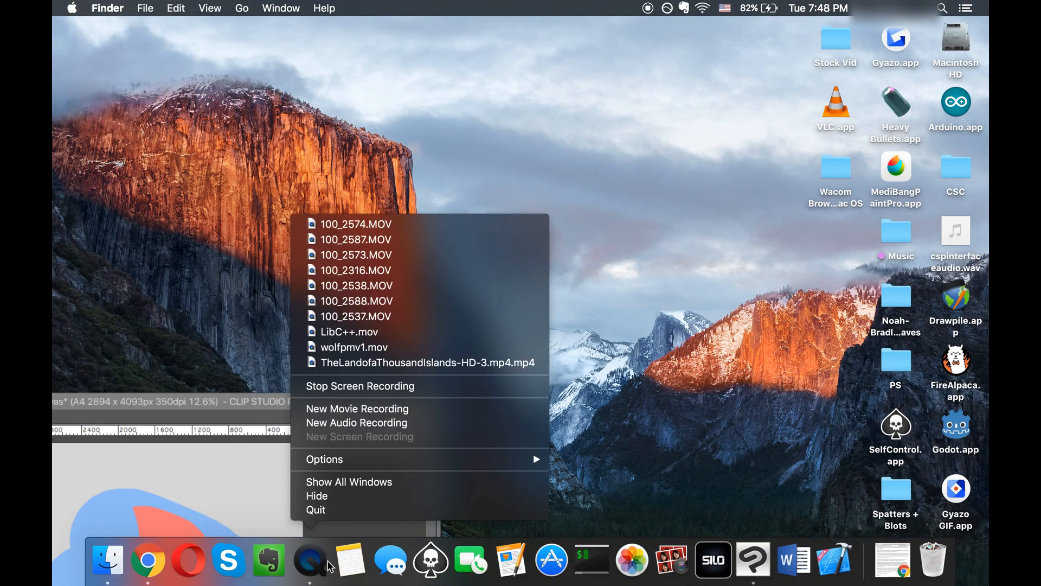